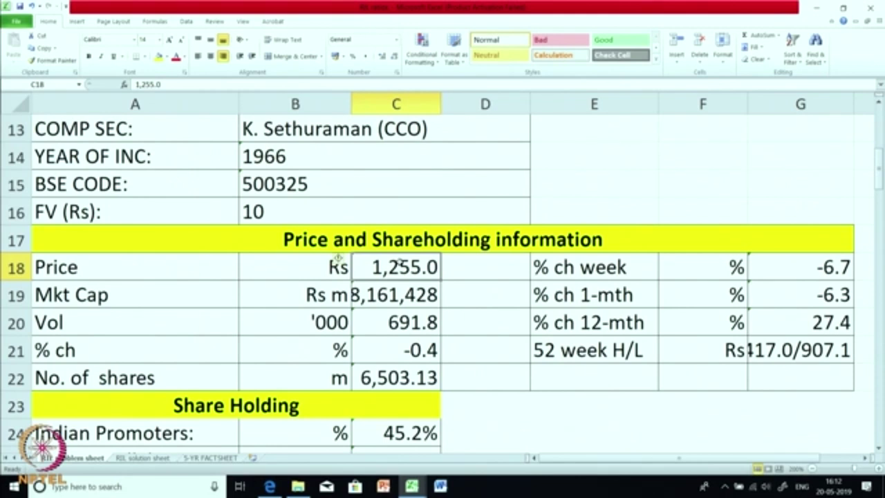
{"action": "left_click", "coordinate": [804, 261]}
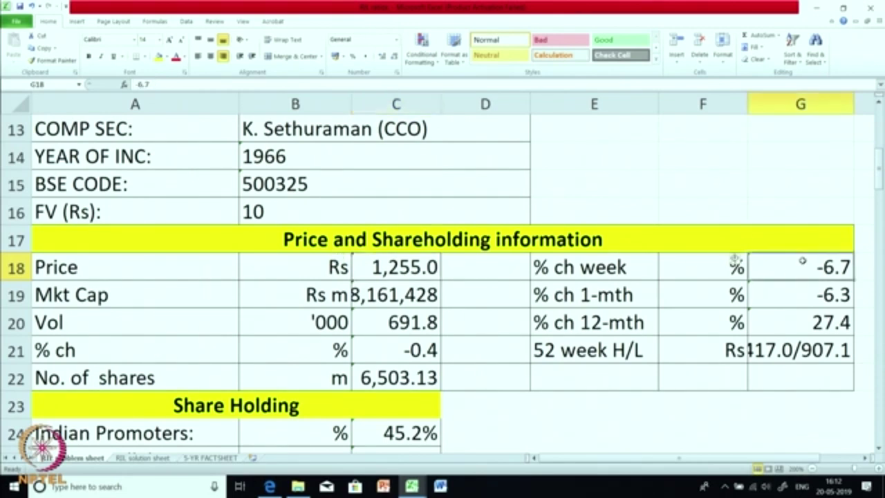
{"action": "left_click", "coordinate": [784, 297]}
{"action": "left_click", "coordinate": [785, 324]}
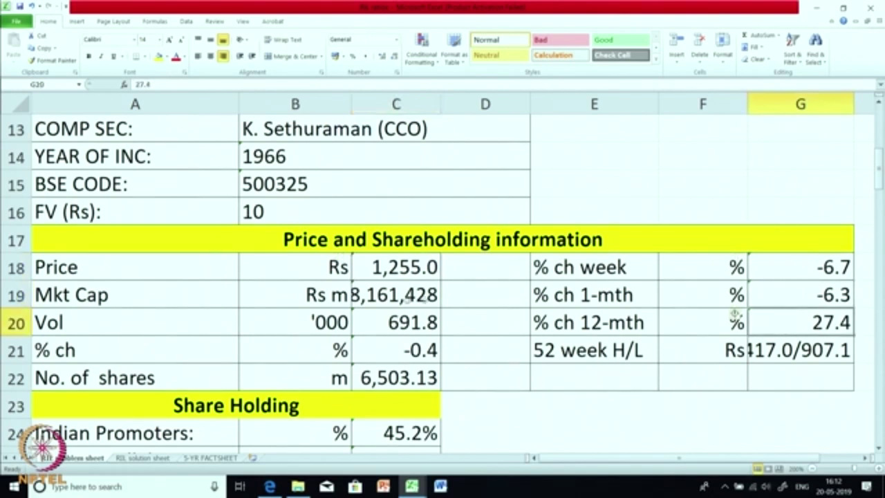
{"action": "left_click", "coordinate": [382, 298]}
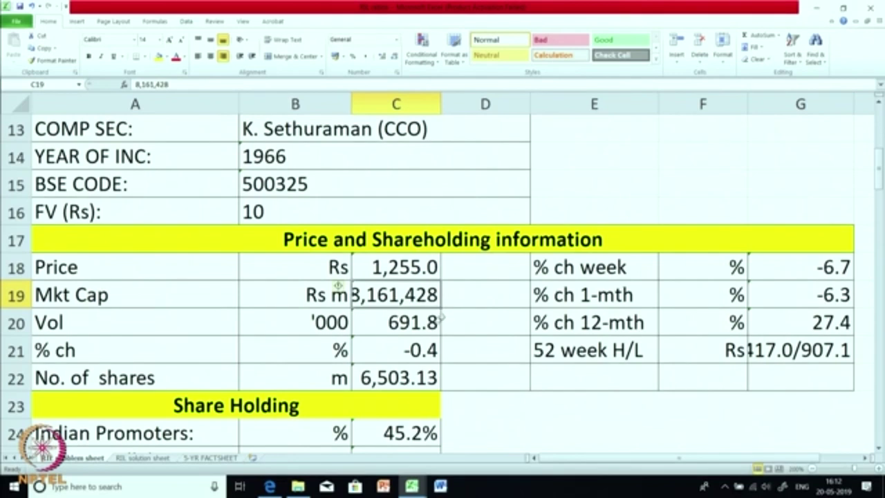
{"action": "left_click", "coordinate": [414, 329]}
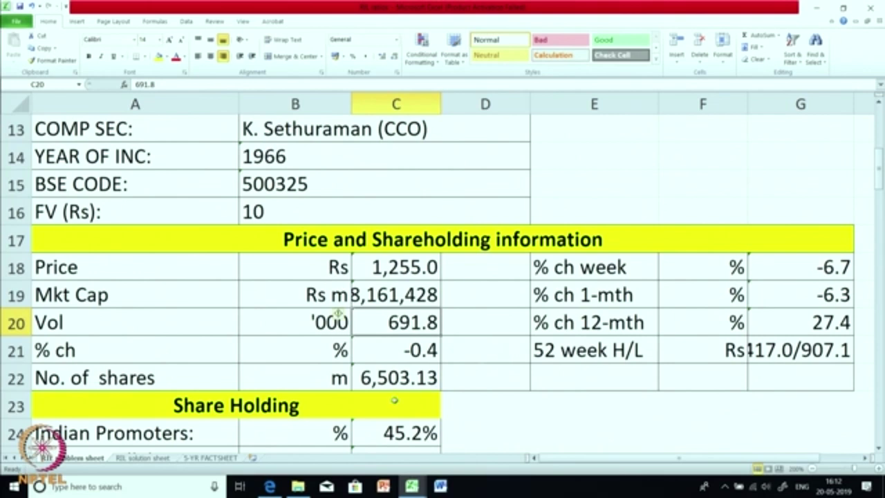
{"action": "left_click", "coordinate": [393, 384]}
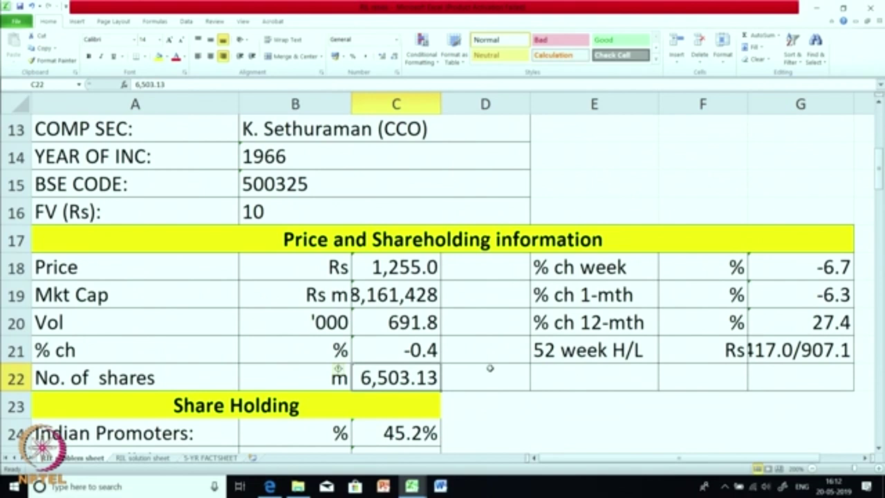
{"action": "scroll", "coordinate": [490, 367], "scroll_direction": "down", "scroll_amount": 1}
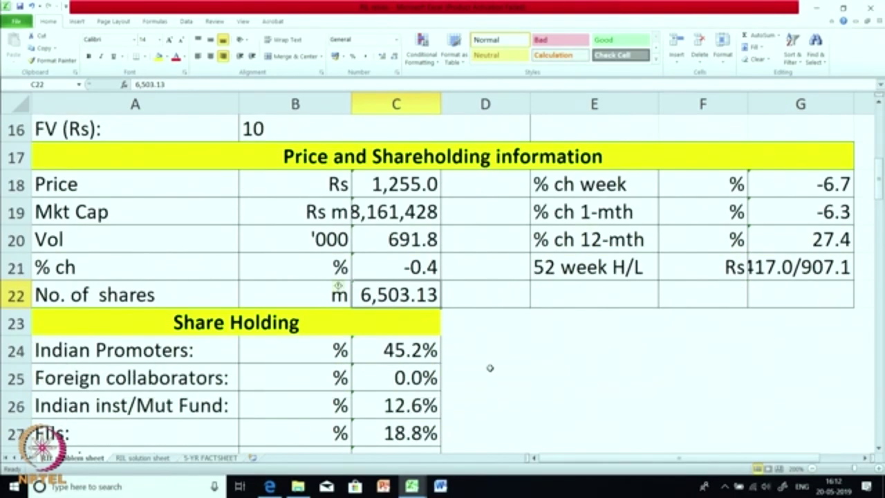
{"action": "scroll", "coordinate": [490, 368], "scroll_direction": "down", "scroll_amount": 1}
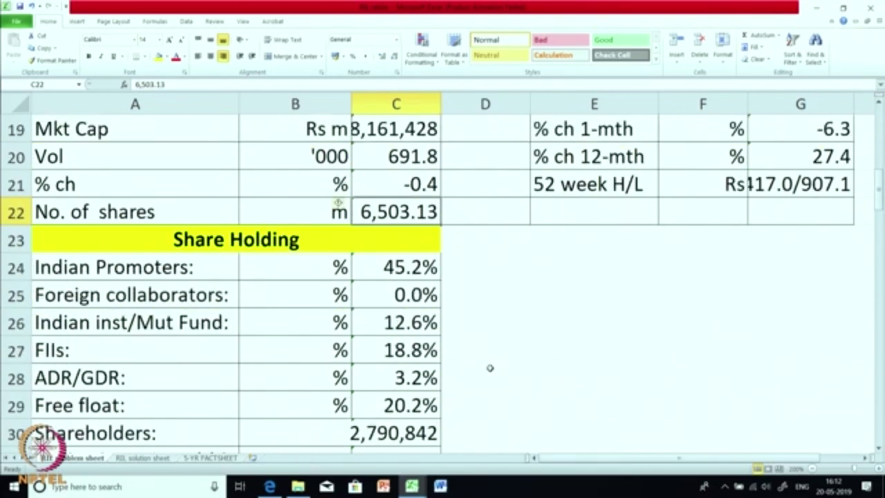
{"action": "scroll", "coordinate": [494, 336], "scroll_direction": "down", "scroll_amount": 1}
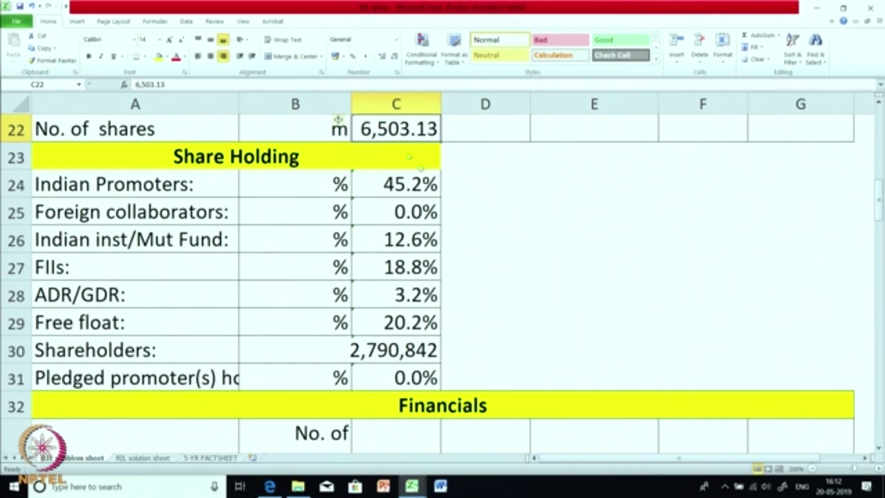
{"action": "left_click", "coordinate": [423, 184]}
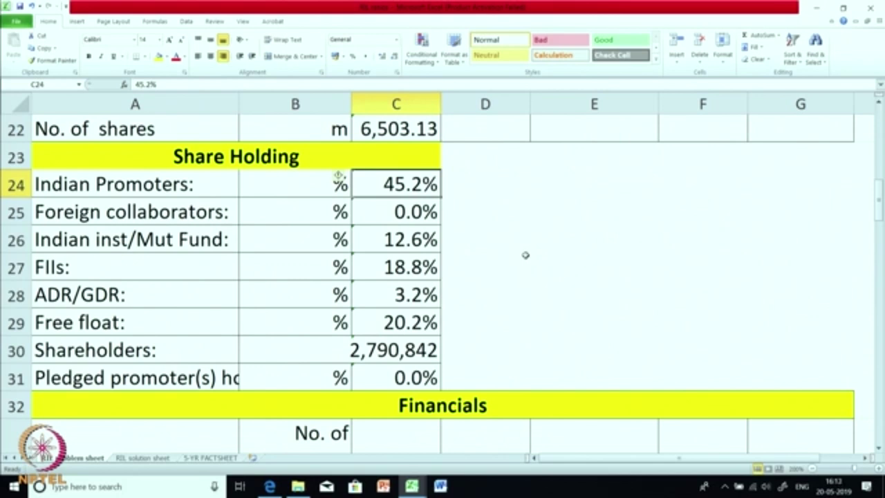
{"action": "left_click", "coordinate": [426, 239]}
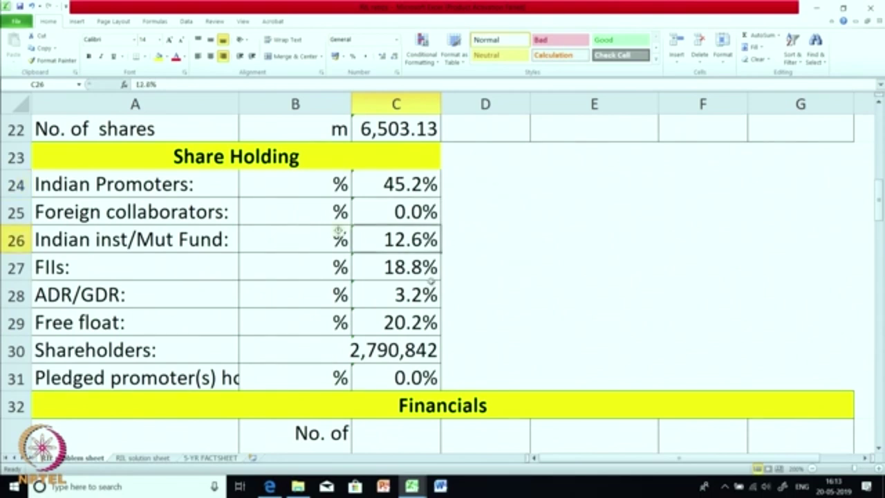
{"action": "left_click", "coordinate": [424, 264]}
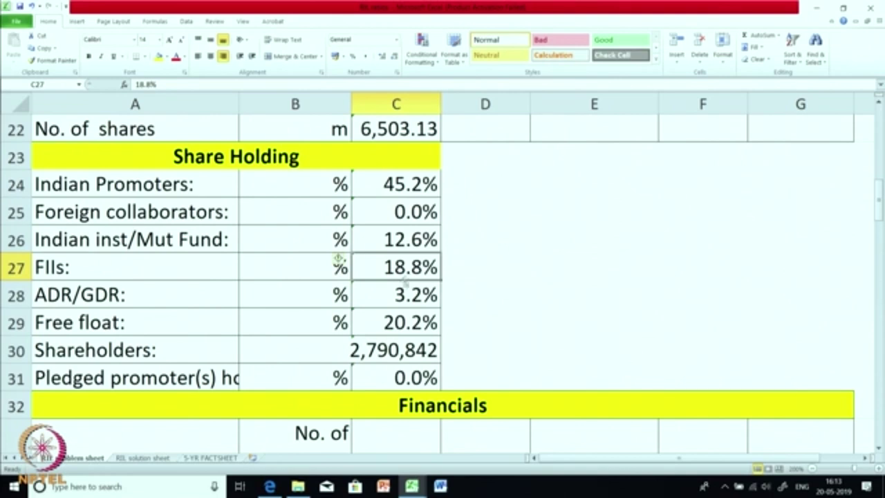
{"action": "left_click", "coordinate": [432, 295]}
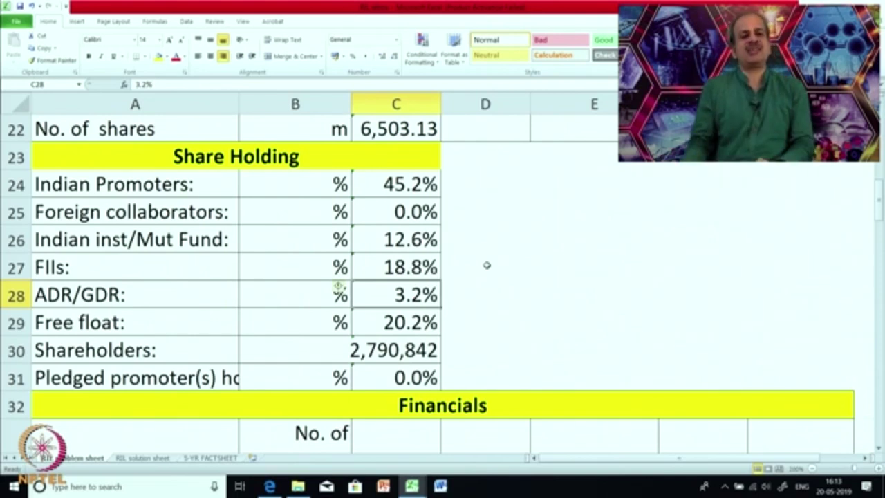
{"action": "left_click", "coordinate": [396, 355]}
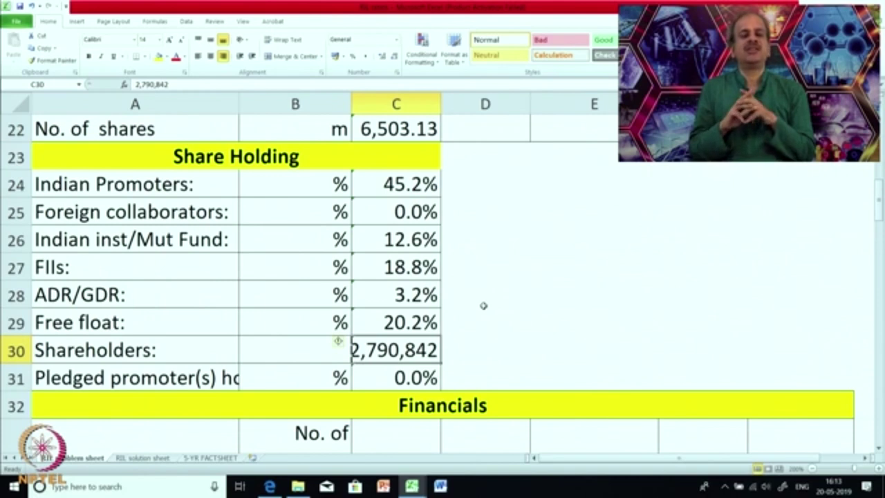
{"action": "left_click", "coordinate": [392, 387]}
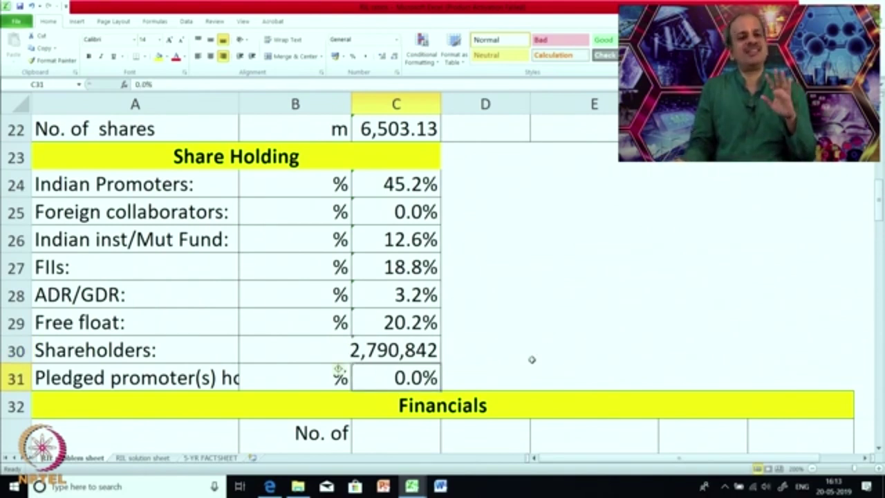
{"action": "scroll", "coordinate": [532, 358], "scroll_direction": "down", "scroll_amount": 2}
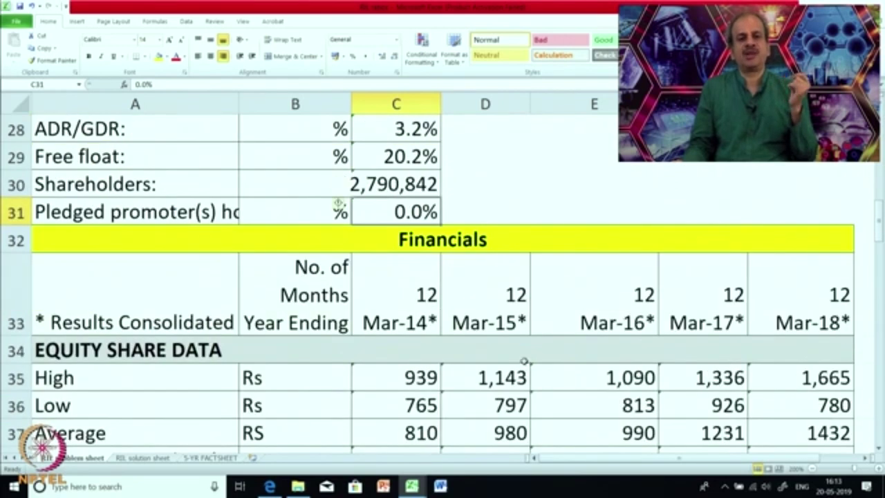
{"action": "scroll", "coordinate": [532, 360], "scroll_direction": "down", "scroll_amount": 1}
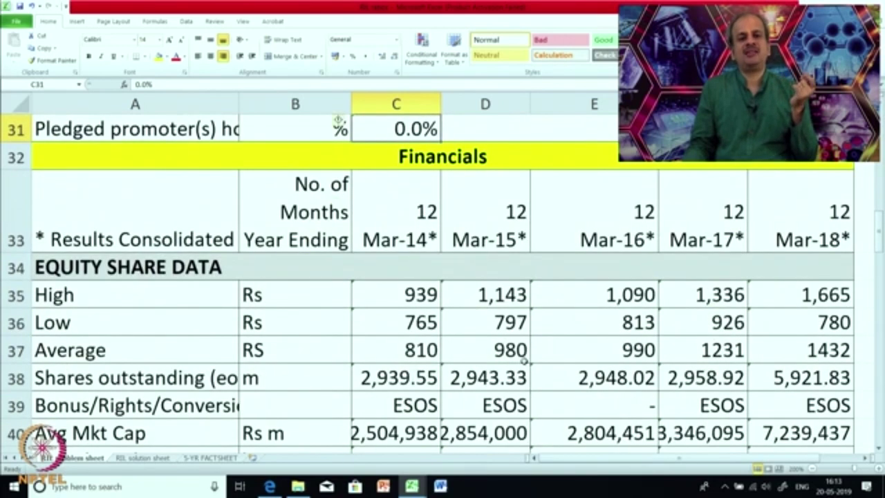
{"action": "scroll", "coordinate": [524, 359], "scroll_direction": "down", "scroll_amount": 1}
{"action": "scroll", "coordinate": [524, 360], "scroll_direction": "up", "scroll_amount": 1}
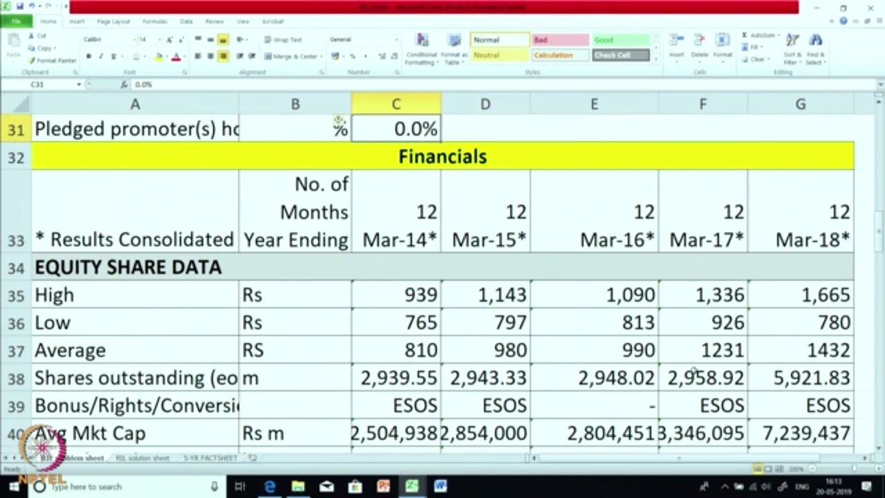
{"action": "scroll", "coordinate": [695, 369], "scroll_direction": "down", "scroll_amount": 1}
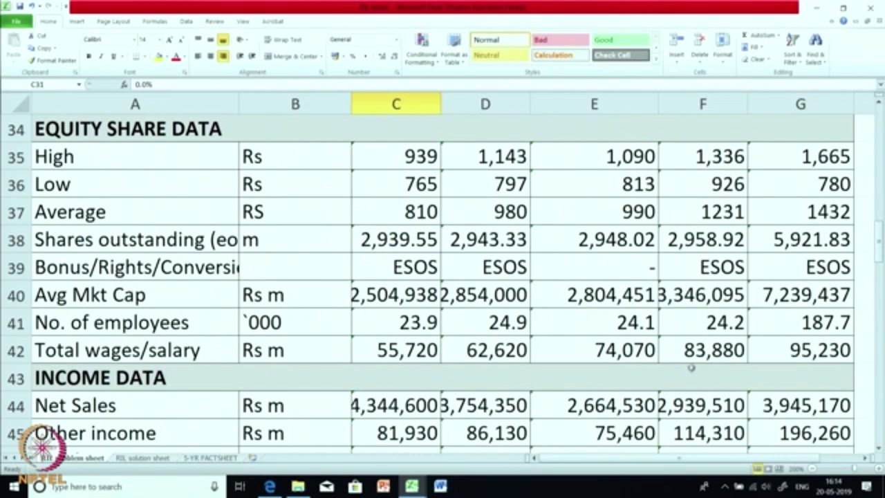
{"action": "left_click_drag", "start_coordinate": [418, 239], "coordinate": [780, 236]}
{"action": "left_click", "coordinate": [602, 285]}
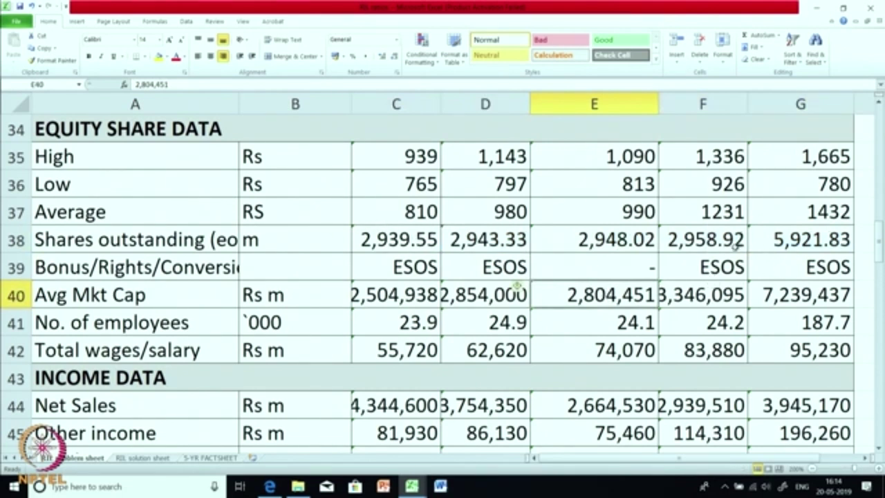
{"action": "left_click", "coordinate": [712, 246]}
{"action": "left_click", "coordinate": [817, 239]}
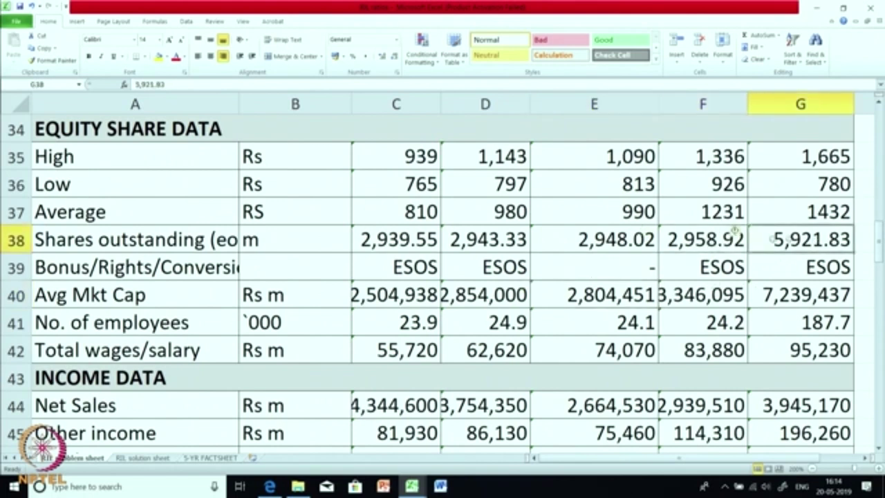
{"action": "left_click", "coordinate": [698, 246]}
{"action": "left_click", "coordinate": [814, 239]}
{"action": "left_click", "coordinate": [698, 239]}
{"action": "left_click", "coordinate": [815, 243]}
{"action": "left_click", "coordinate": [196, 272]}
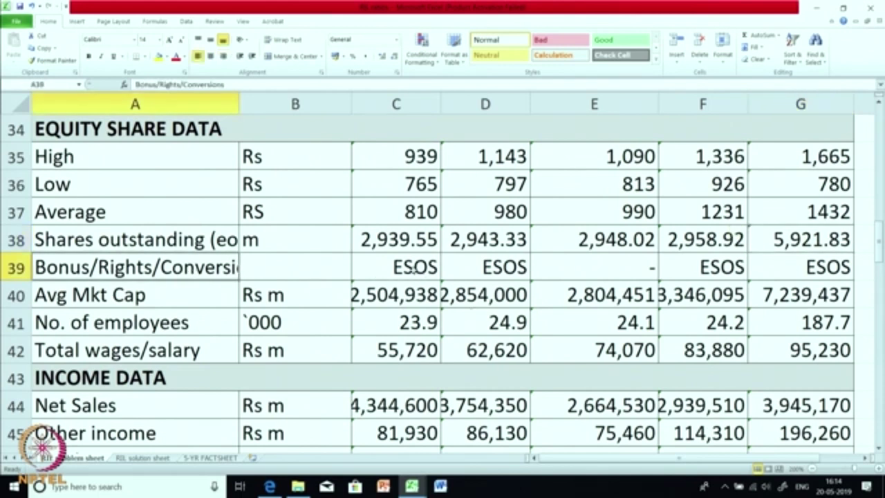
{"action": "left_click", "coordinate": [413, 271]}
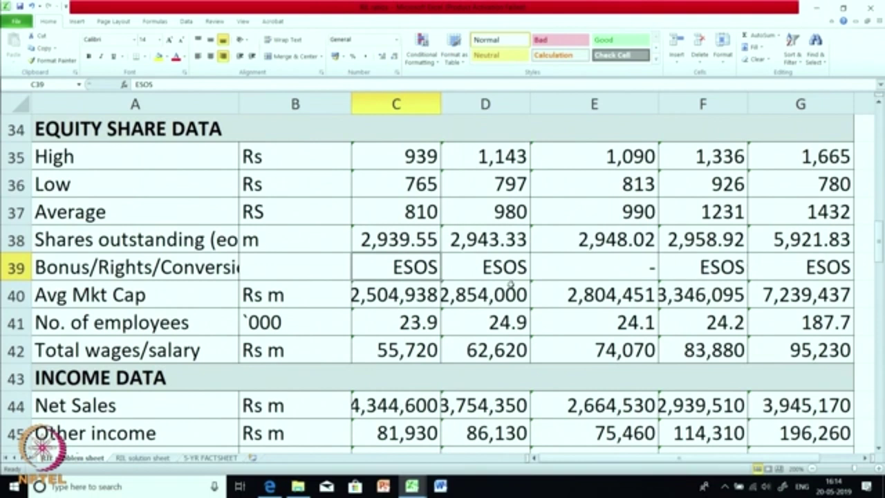
{"action": "left_click", "coordinate": [735, 266]}
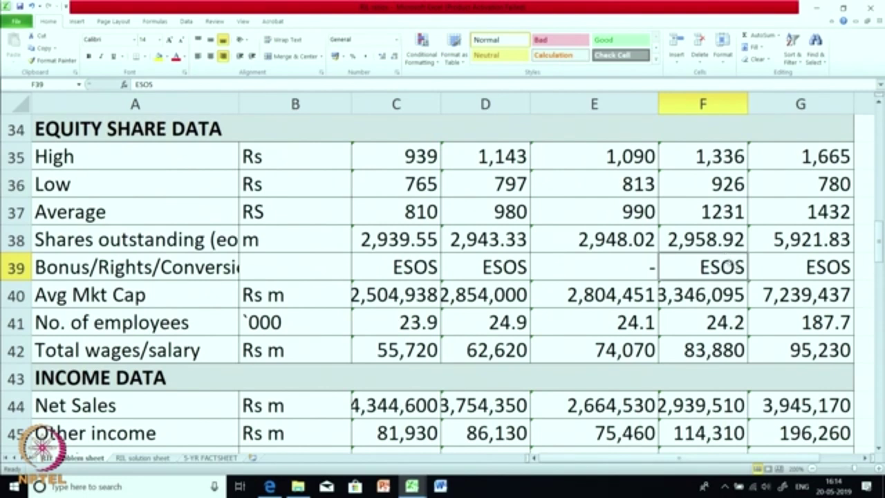
{"action": "left_click", "coordinate": [820, 270]}
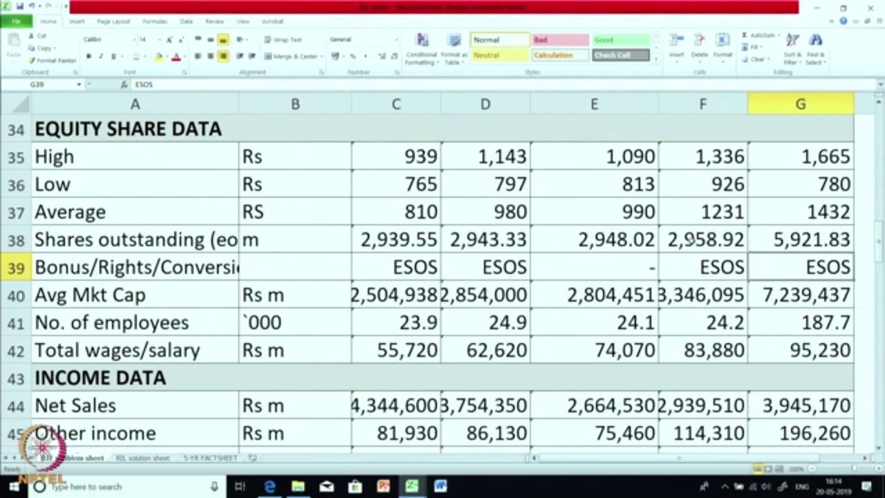
{"action": "left_click", "coordinate": [388, 294]}
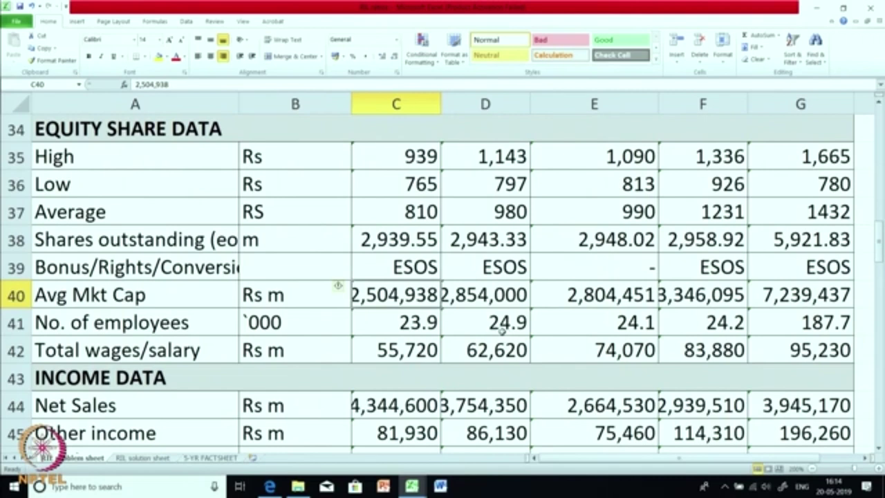
{"action": "left_click", "coordinate": [419, 321]}
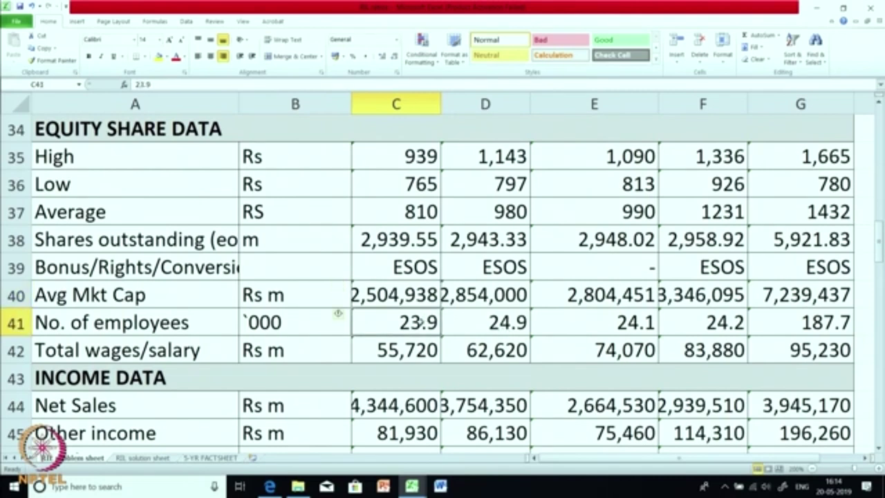
{"action": "left_click", "coordinate": [770, 323]}
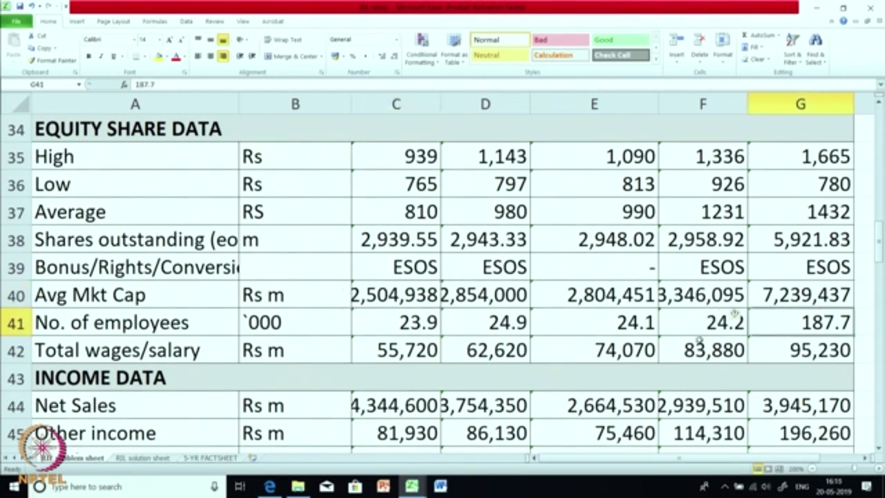
{"action": "scroll", "coordinate": [700, 339], "scroll_direction": "up", "scroll_amount": 2}
{"action": "scroll", "coordinate": [700, 339], "scroll_direction": "down", "scroll_amount": 3}
{"action": "scroll", "coordinate": [700, 339], "scroll_direction": "down", "scroll_amount": 2}
{"action": "scroll", "coordinate": [699, 339], "scroll_direction": "up", "scroll_amount": 2}
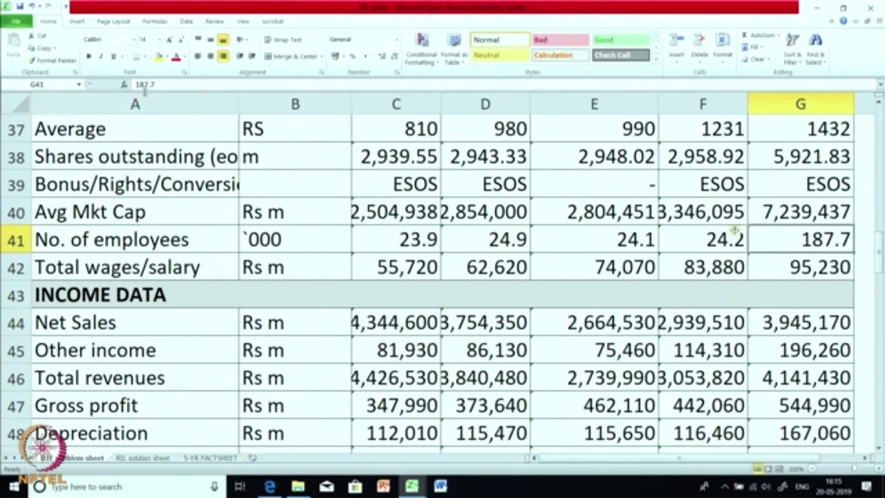
- Change the latest-year employee count in G41 from 187.7 to 27.7
{"action": "left_click", "coordinate": [139, 84]}
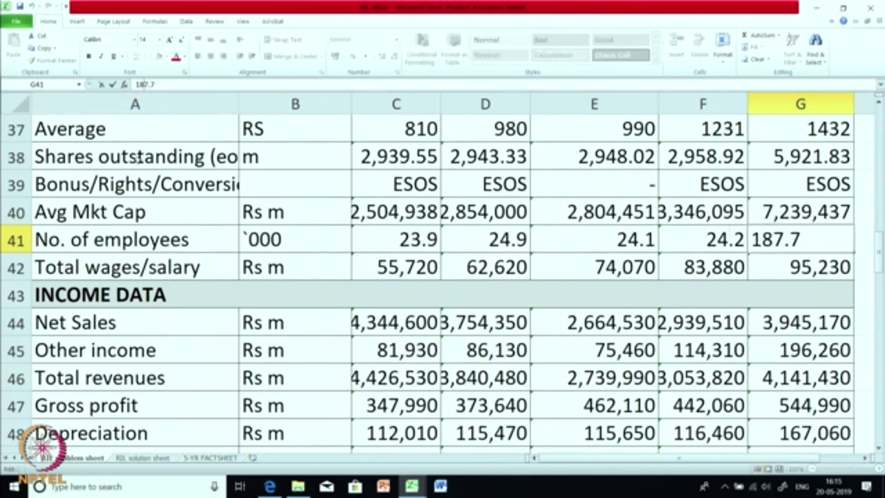
{"action": "key", "text": "Delete"}
{"action": "key", "text": "BackSpace"}
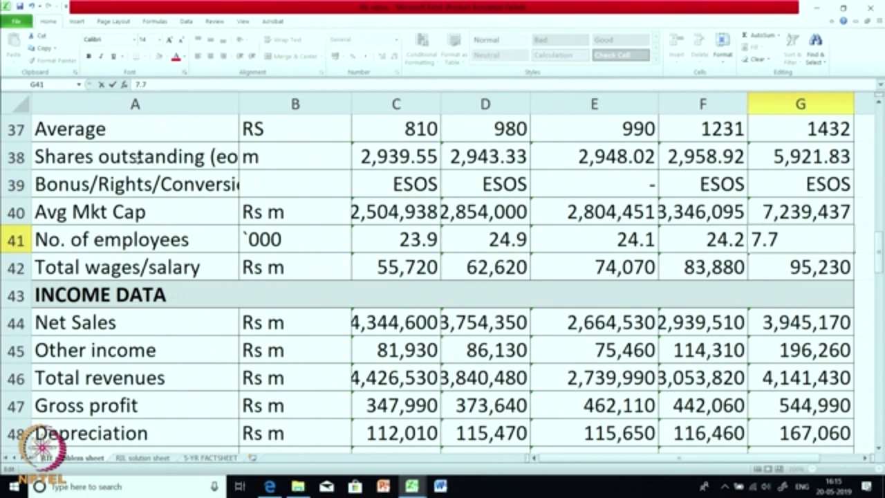
{"action": "type", "text": "2"}
{"action": "key", "text": "Return"}
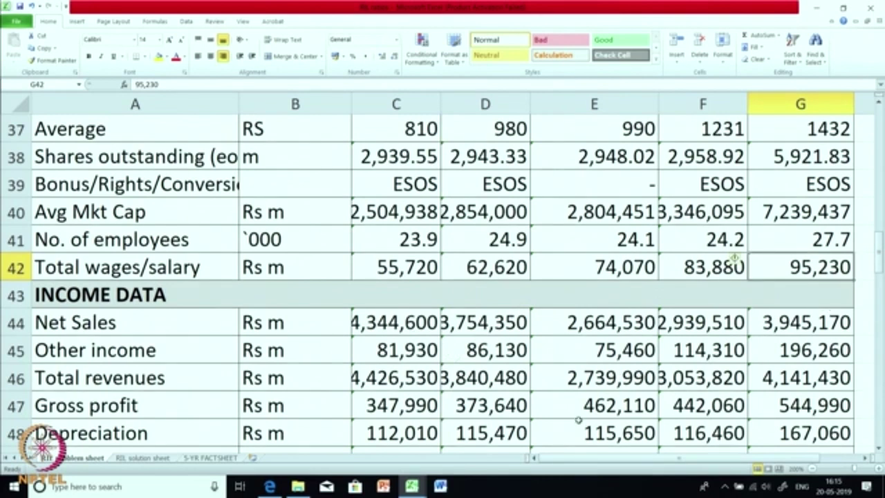
{"action": "scroll", "coordinate": [578, 420], "scroll_direction": "up", "scroll_amount": 5}
{"action": "scroll", "coordinate": [578, 419], "scroll_direction": "down", "scroll_amount": 4}
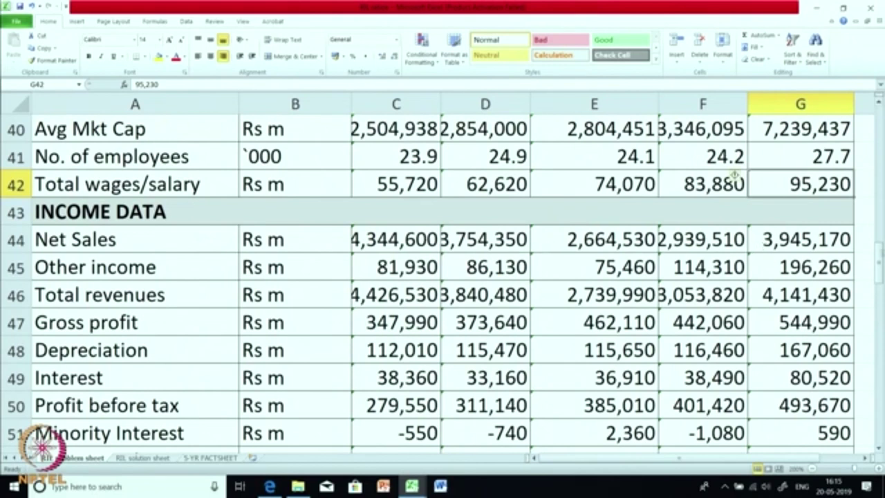
{"action": "left_click", "coordinate": [816, 236]}
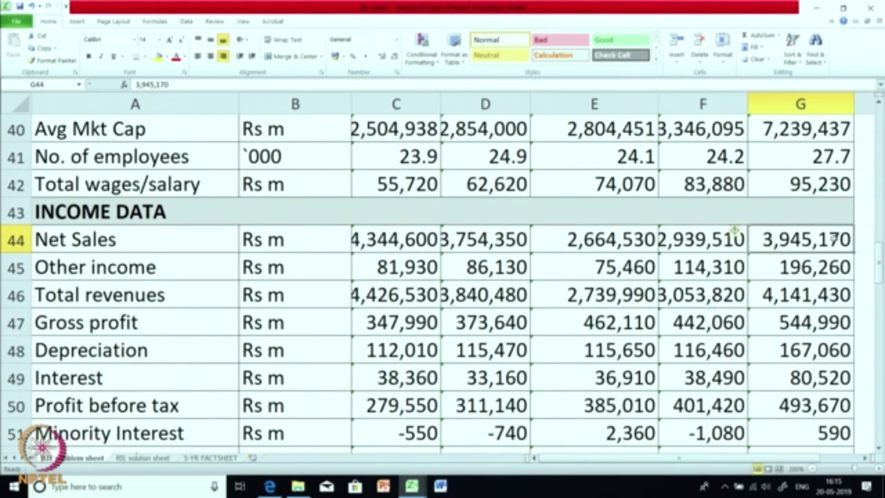
{"action": "left_click", "coordinate": [389, 298]}
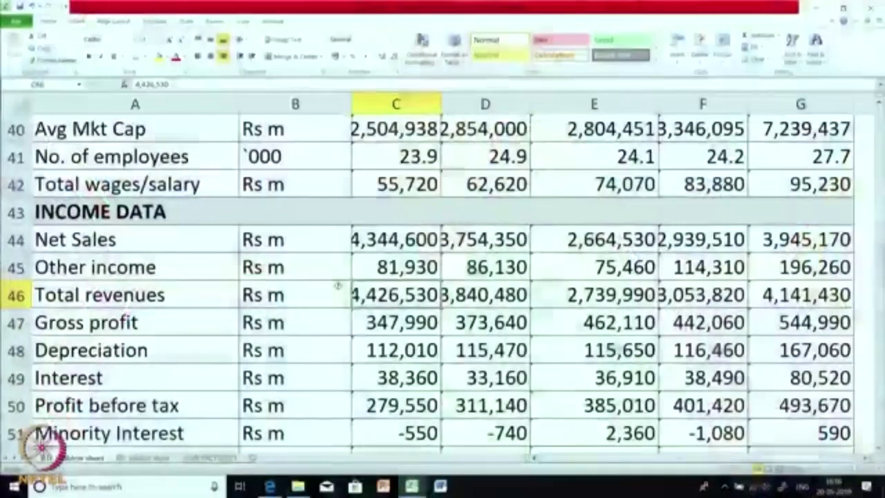
{"action": "left_click", "coordinate": [407, 330]}
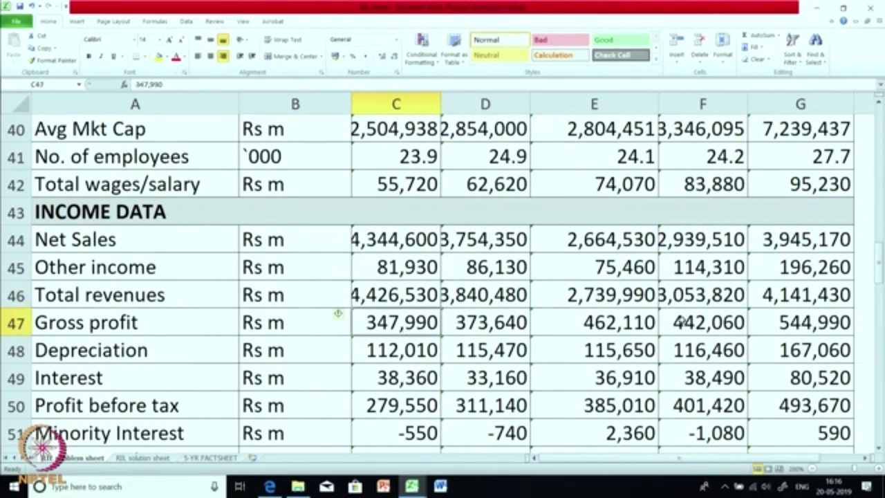
{"action": "left_click", "coordinate": [410, 338]}
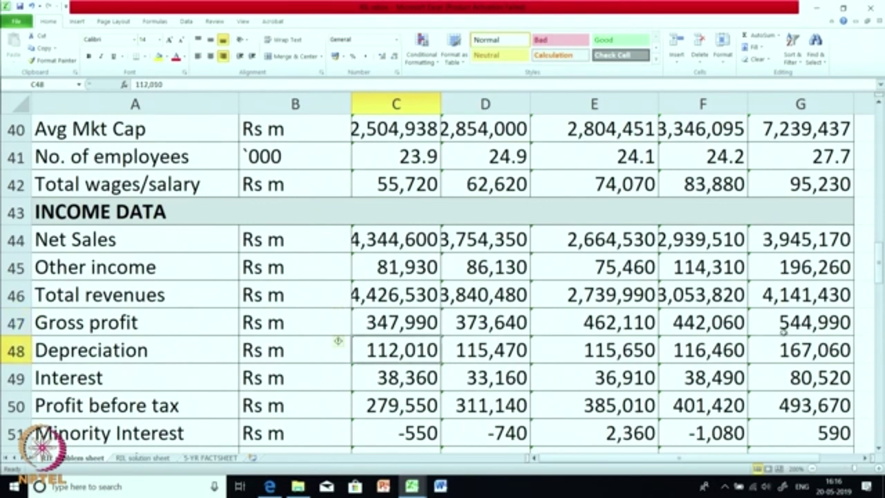
{"action": "left_click", "coordinate": [684, 327]}
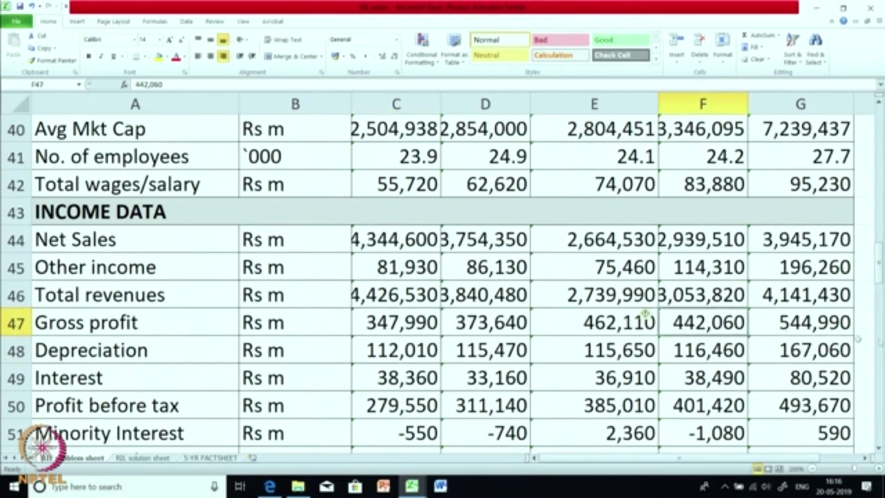
{"action": "left_click", "coordinate": [844, 332]}
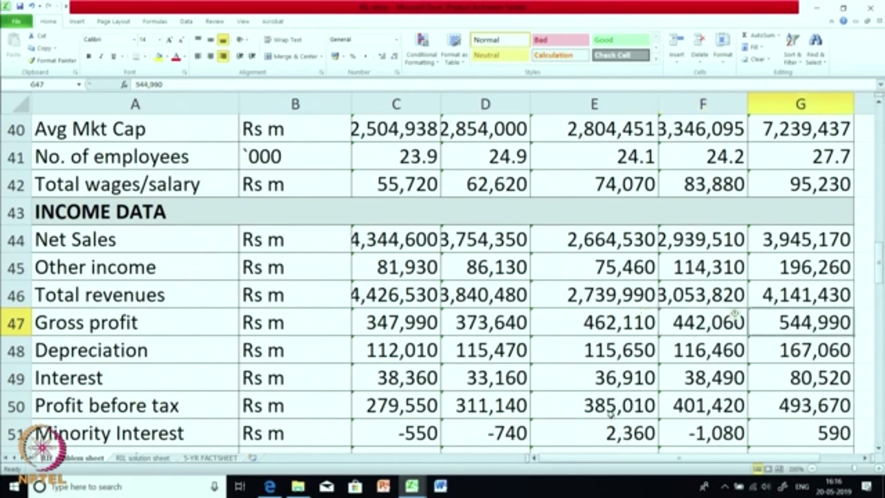
{"action": "scroll", "coordinate": [610, 412], "scroll_direction": "down", "scroll_amount": 1}
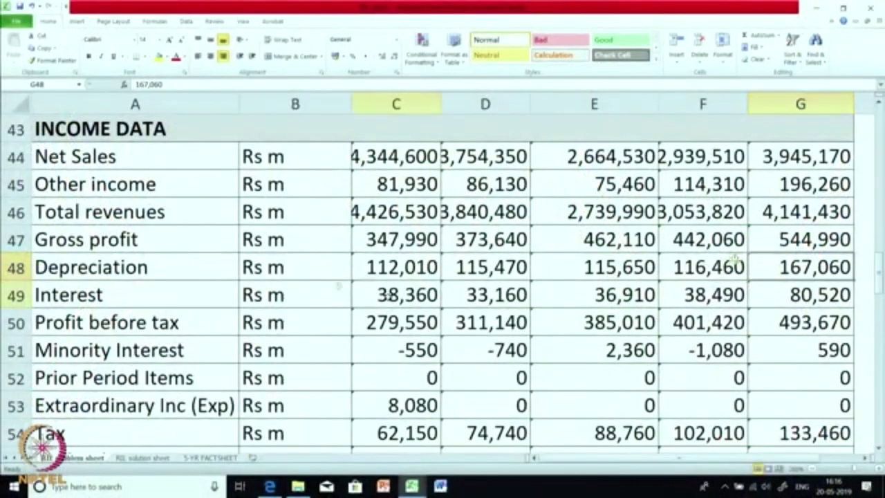
{"action": "left_click_drag", "start_coordinate": [394, 295], "coordinate": [759, 297]}
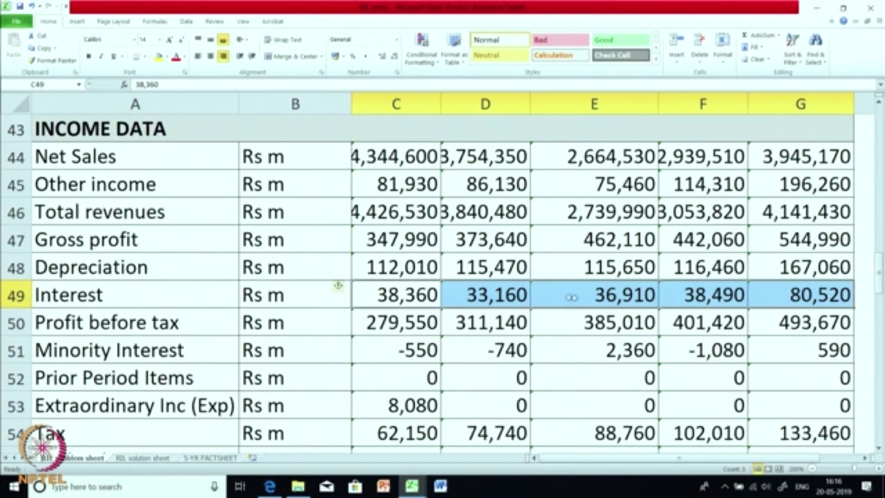
{"action": "left_click", "coordinate": [802, 295]}
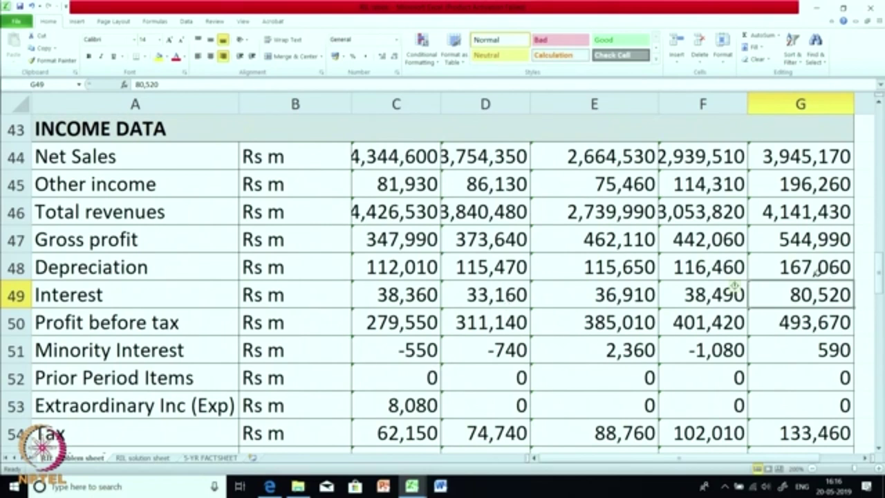
{"action": "left_click", "coordinate": [427, 358]}
{"action": "left_click", "coordinate": [510, 362]}
{"action": "left_click", "coordinate": [571, 356]}
{"action": "left_click", "coordinate": [699, 358]}
{"action": "left_click", "coordinate": [781, 365]}
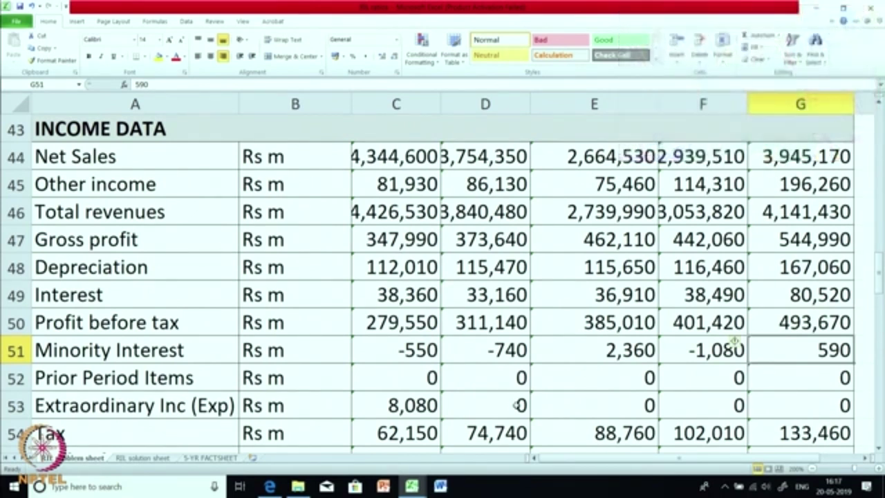
{"action": "left_click", "coordinate": [420, 413]}
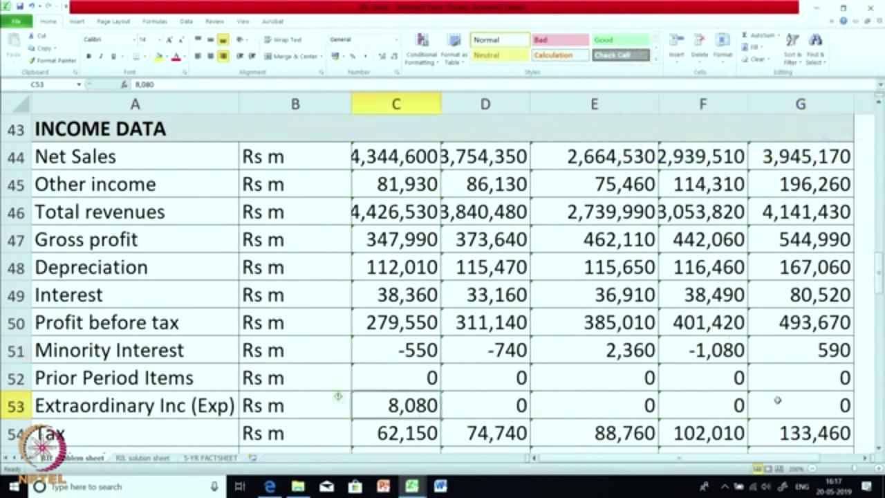
{"action": "scroll", "coordinate": [713, 388], "scroll_direction": "down", "scroll_amount": 1}
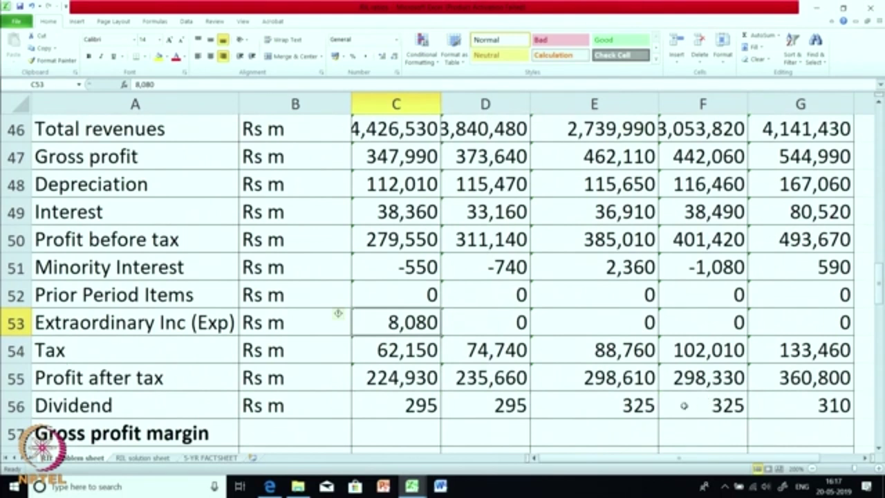
{"action": "left_click", "coordinate": [424, 361]}
{"action": "left_click", "coordinate": [474, 361]}
{"action": "left_click", "coordinate": [723, 361]}
{"action": "left_click", "coordinate": [785, 354]}
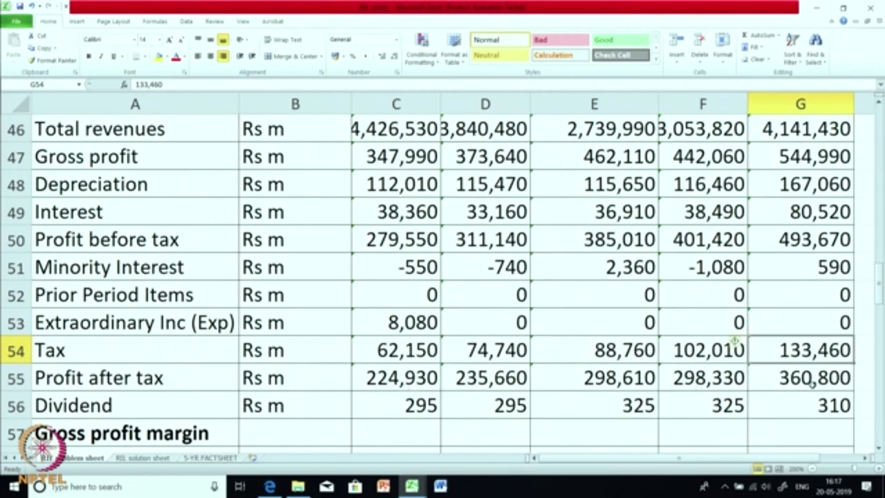
- Scroll down and select C57 for the first year's Gross profit margin
{"action": "scroll", "coordinate": [812, 383], "scroll_direction": "down", "scroll_amount": 1}
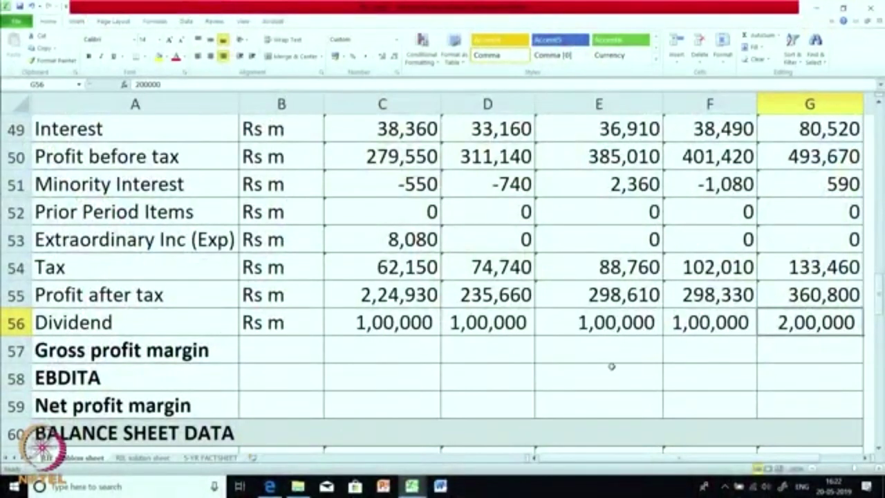
{"action": "left_click", "coordinate": [380, 347]}
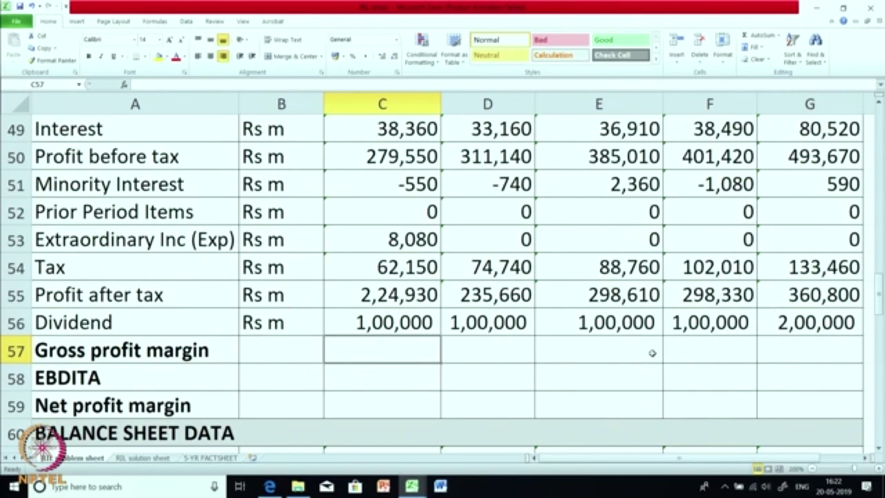
- Enter =C47/C44 in C57 as the first year's gross profit margin
{"action": "scroll", "coordinate": [652, 352], "scroll_direction": "up", "scroll_amount": 2}
{"action": "scroll", "coordinate": [652, 351], "scroll_direction": "down", "scroll_amount": 2}
{"action": "type", "text": "="}
{"action": "scroll", "coordinate": [398, 357], "scroll_direction": "up", "scroll_amount": 2}
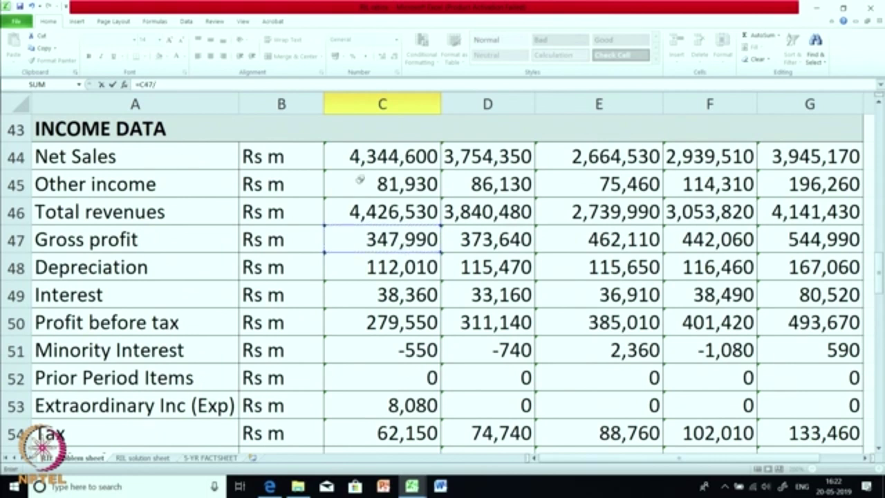
{"action": "key", "text": "Return"}
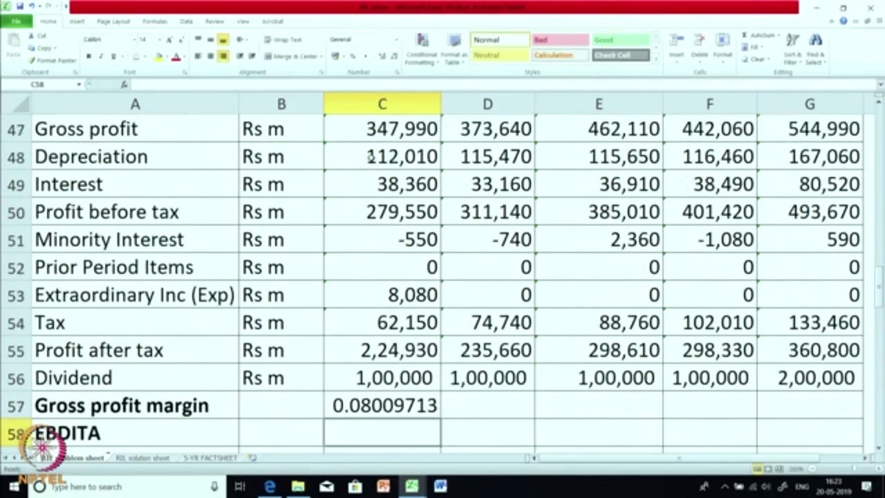
- Format the margin as a two-decimal percentage and fill it to G57 (8.01% to 13.81%)
{"action": "left_click", "coordinate": [420, 404]}
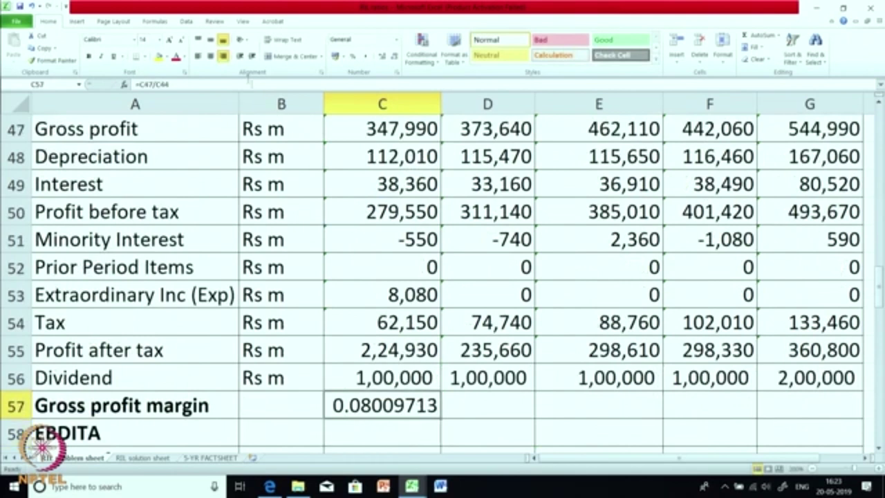
{"action": "left_click", "coordinate": [353, 57]}
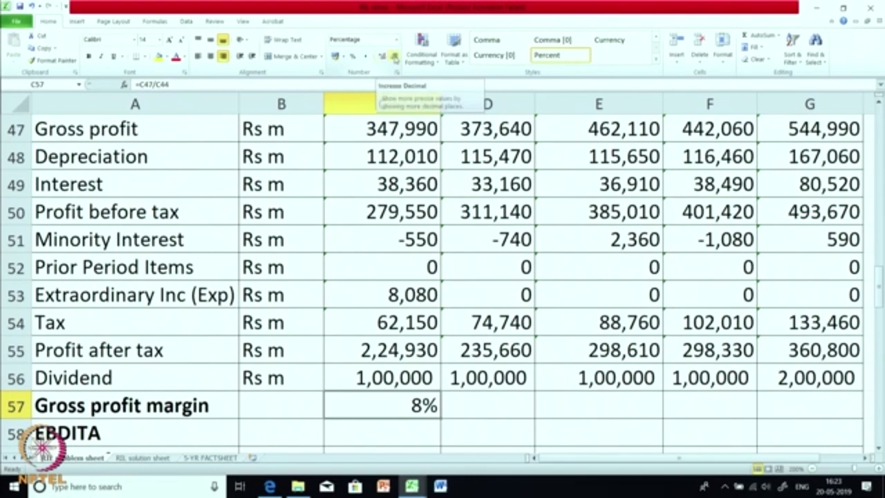
{"action": "left_click", "coordinate": [381, 57]}
{"action": "left_click", "coordinate": [380, 57]}
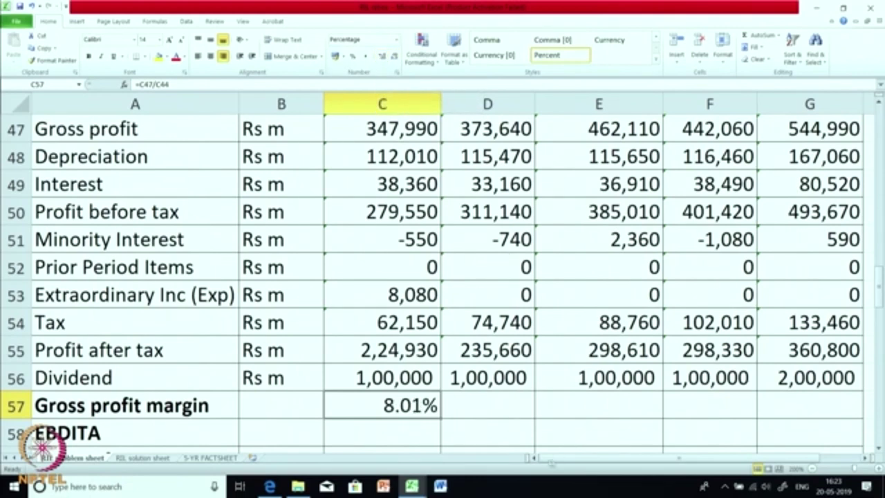
{"action": "left_click", "coordinate": [512, 411]}
{"action": "left_click", "coordinate": [431, 414]}
{"action": "left_click_drag", "start_coordinate": [440, 418], "coordinate": [805, 416]}
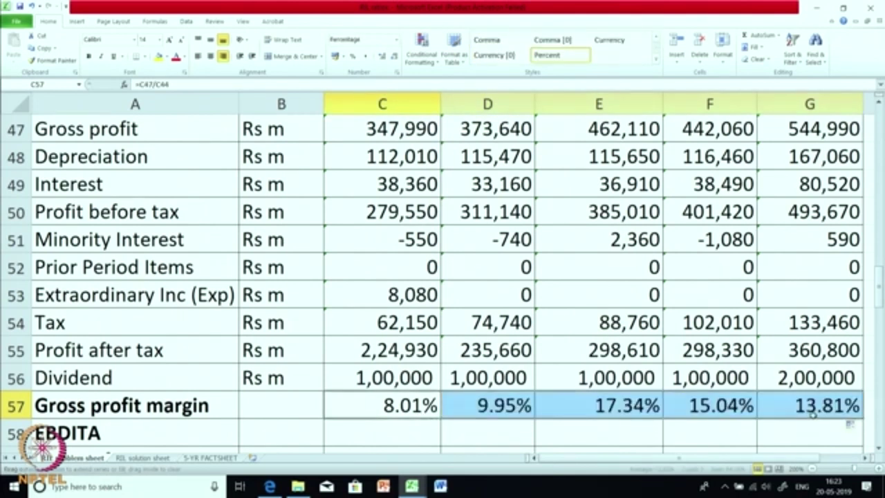
{"action": "left_click", "coordinate": [581, 304]}
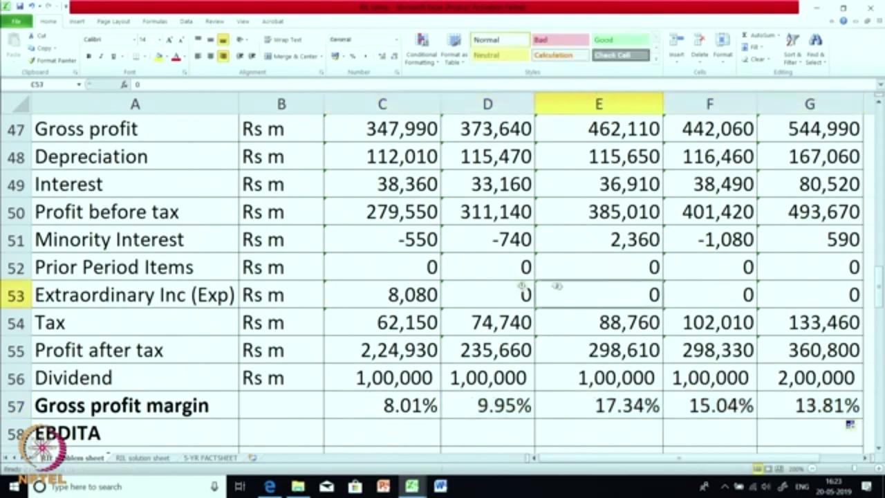
- Check the copied Mar-16 margin, then review Gross profit 347,990 and Profit before tax 279,550
{"action": "scroll", "coordinate": [506, 310], "scroll_direction": "down", "scroll_amount": 1}
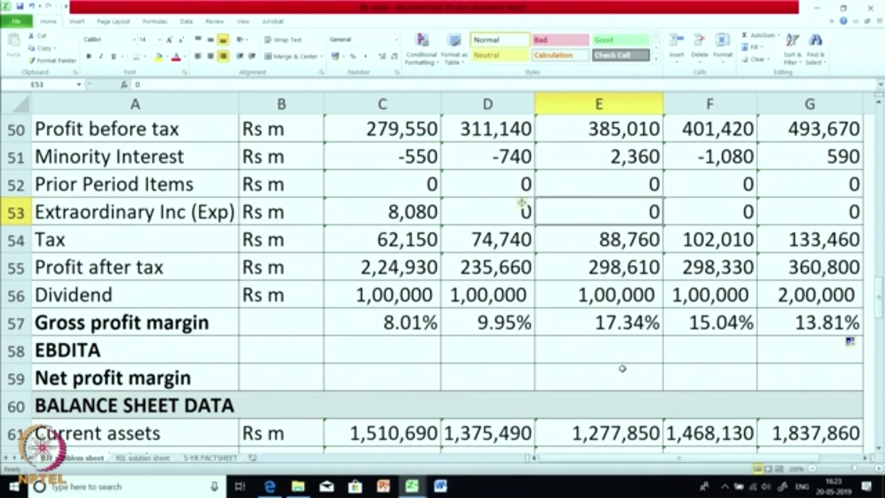
{"action": "left_click", "coordinate": [620, 330]}
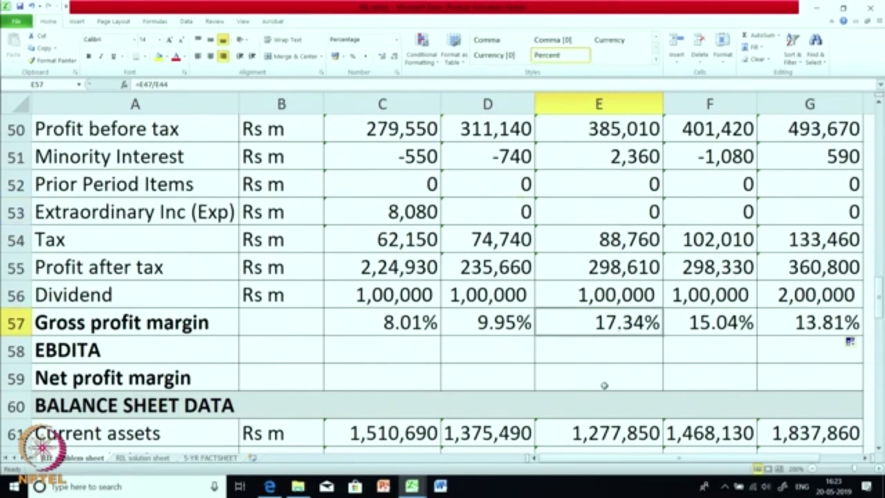
{"action": "scroll", "coordinate": [608, 379], "scroll_direction": "up", "scroll_amount": 6}
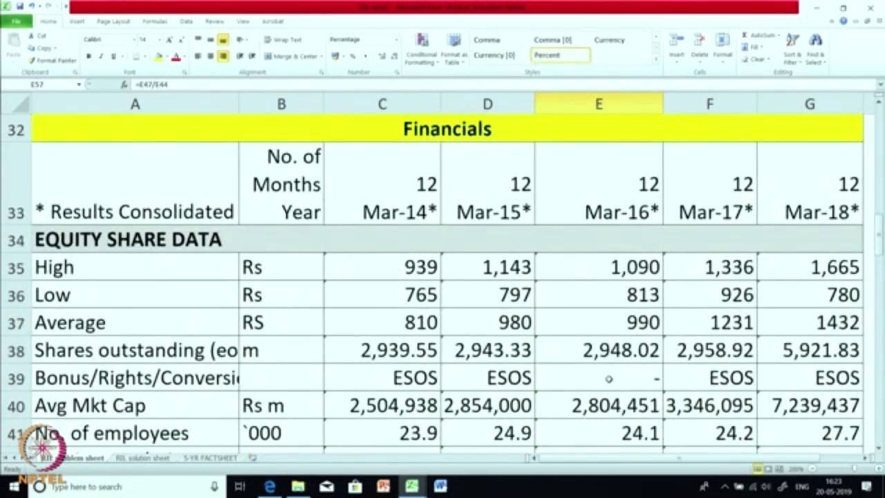
{"action": "scroll", "coordinate": [609, 378], "scroll_direction": "down", "scroll_amount": 6}
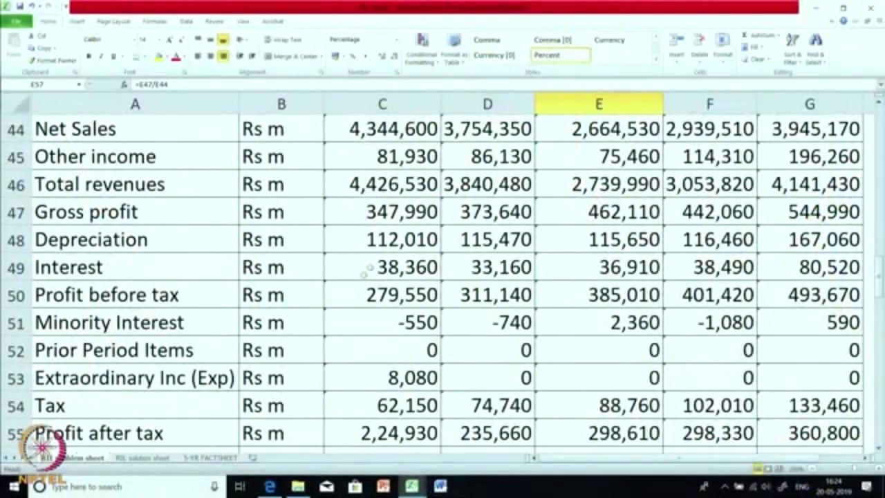
{"action": "left_click", "coordinate": [365, 216]}
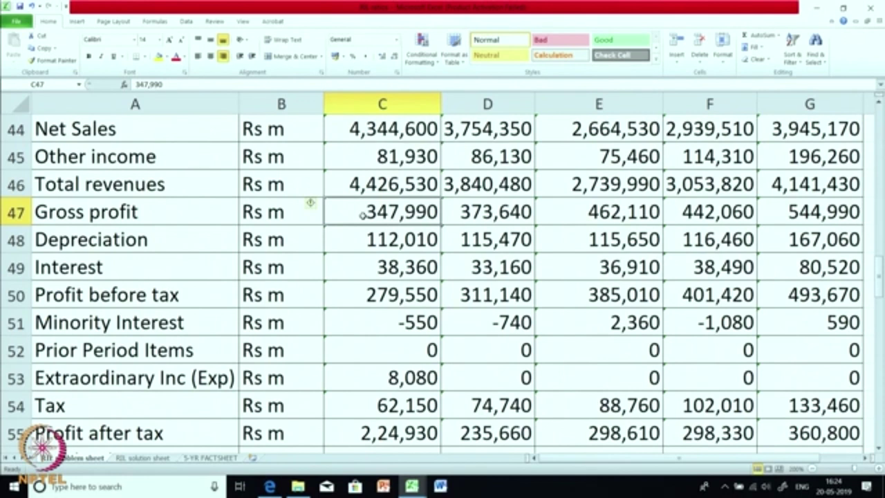
{"action": "left_click", "coordinate": [371, 295]}
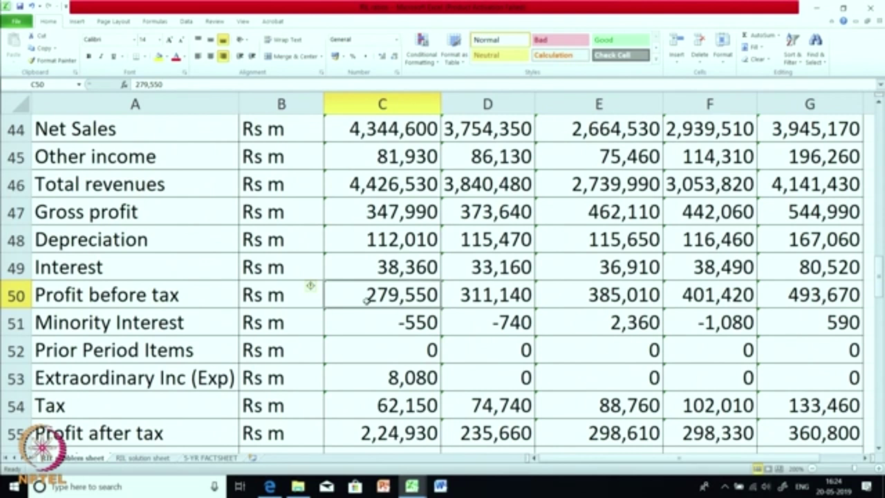
{"action": "scroll", "coordinate": [367, 300], "scroll_direction": "down", "scroll_amount": 2}
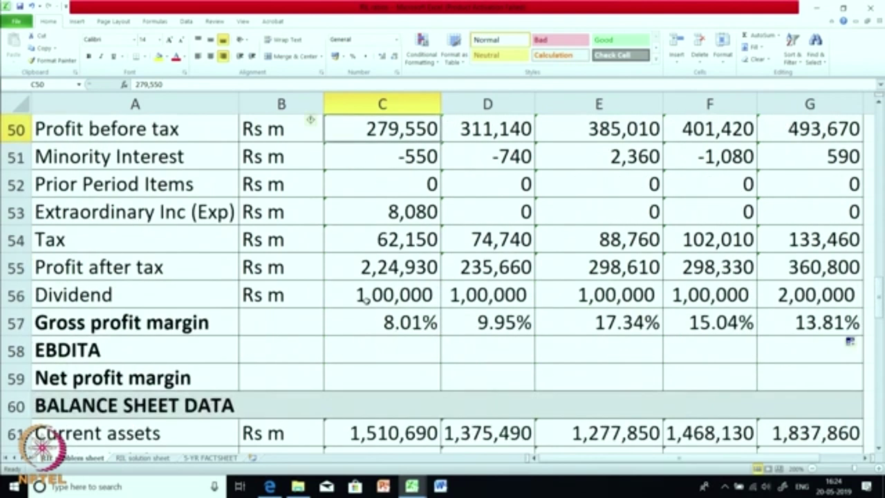
- Enter the EBDITA formula =(C50+C49+C48)/C44 in C58
{"action": "left_click", "coordinate": [369, 347]}
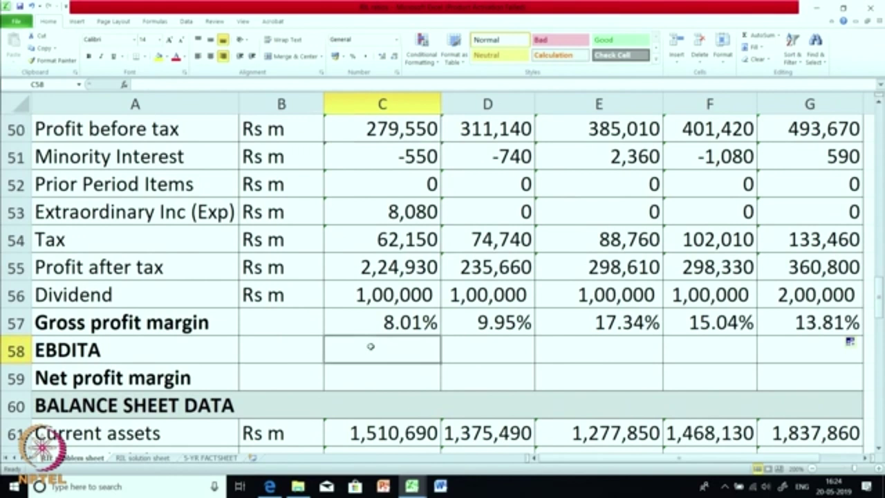
{"action": "type", "text": "="}
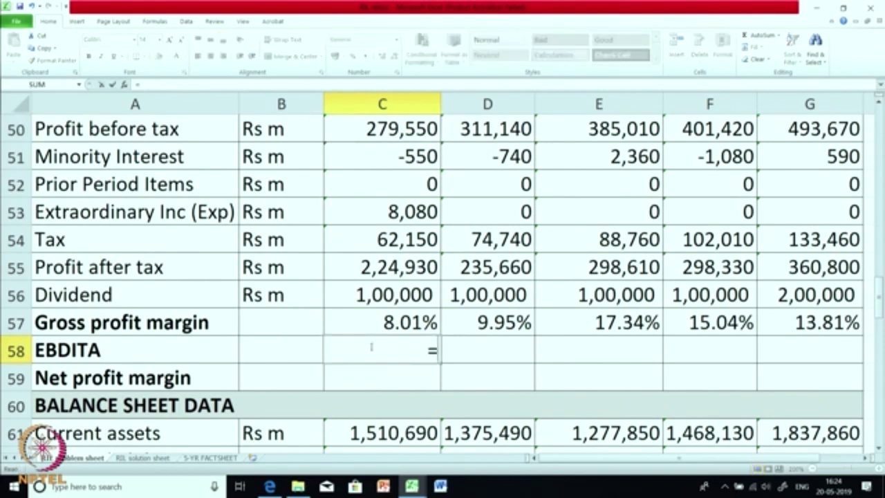
{"action": "type", "text": "("}
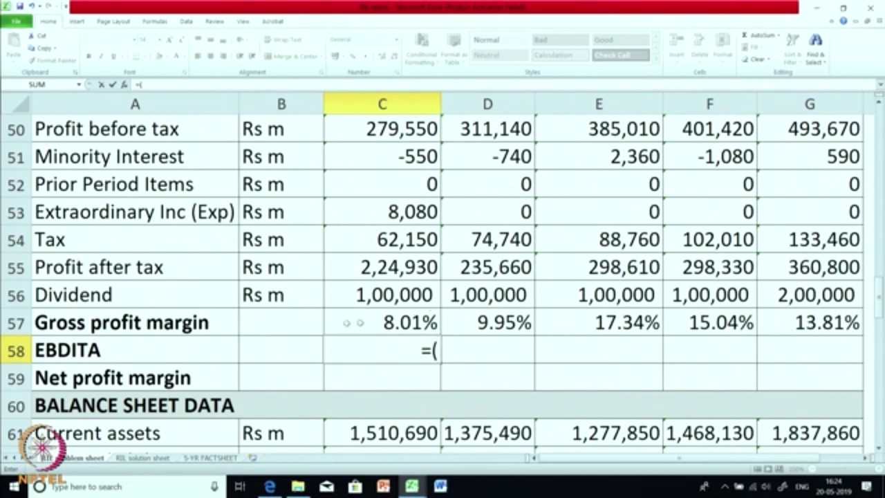
{"action": "scroll", "coordinate": [334, 295], "scroll_direction": "up", "scroll_amount": 1}
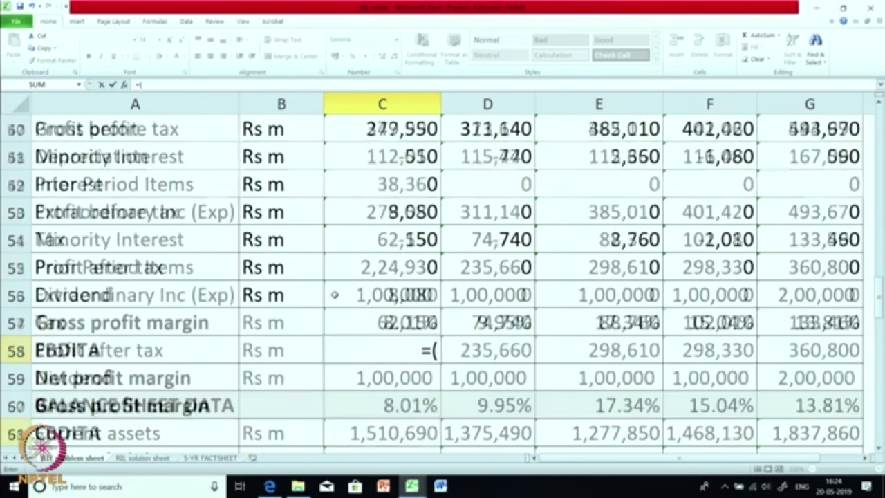
{"action": "left_click", "coordinate": [358, 217]}
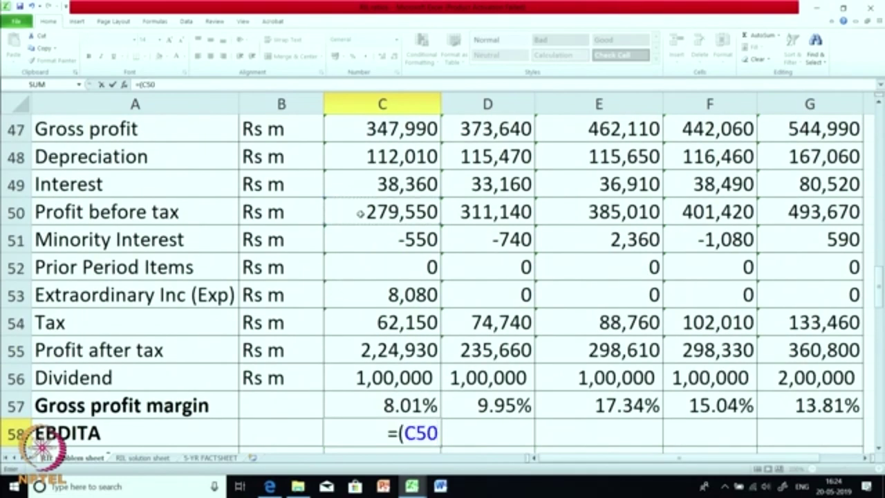
{"action": "type", "text": "+"}
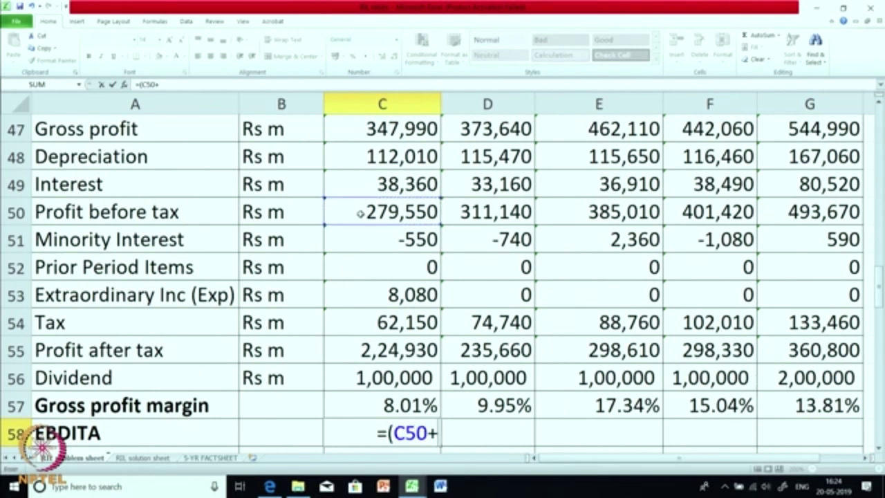
{"action": "left_click", "coordinate": [418, 186]}
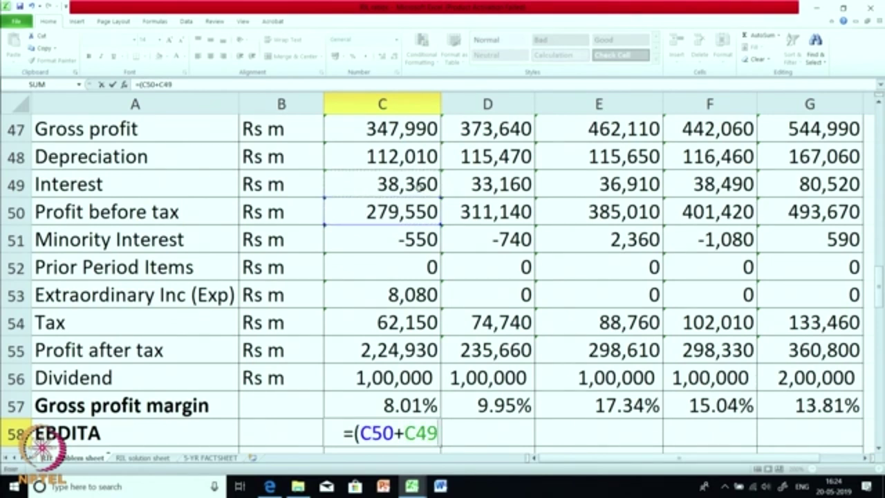
{"action": "type", "text": "+"}
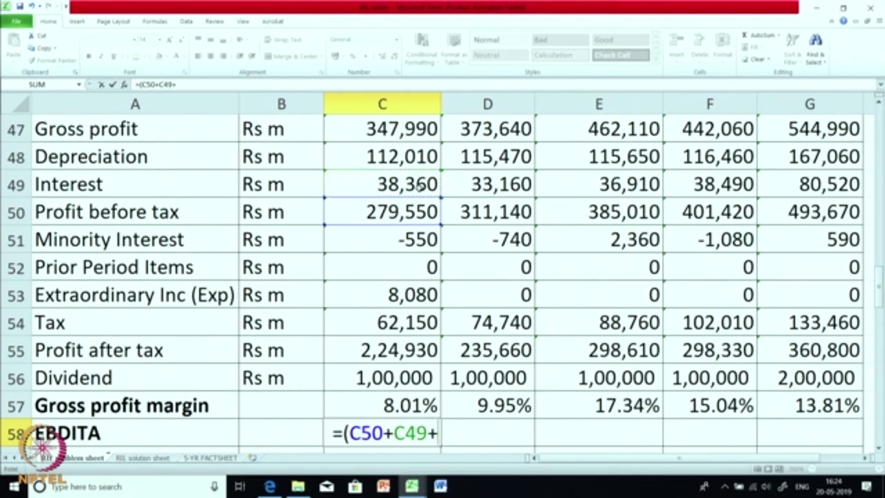
{"action": "left_click", "coordinate": [392, 158]}
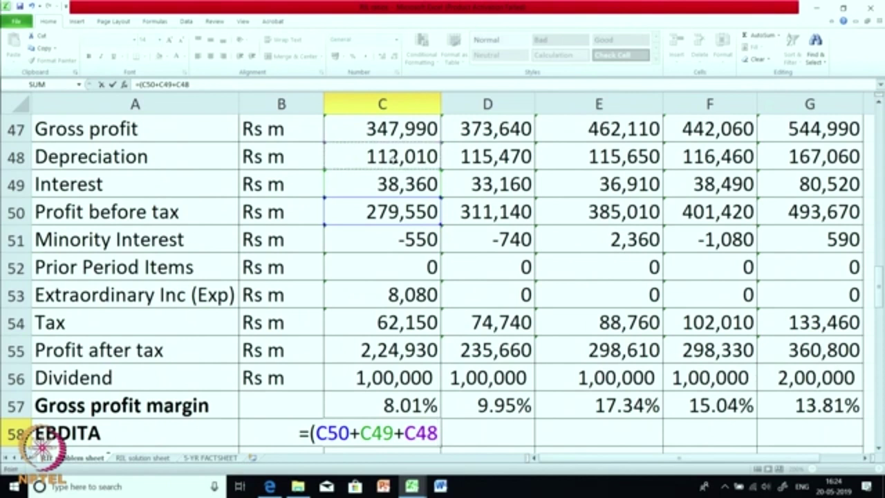
{"action": "type", "text": ")"}
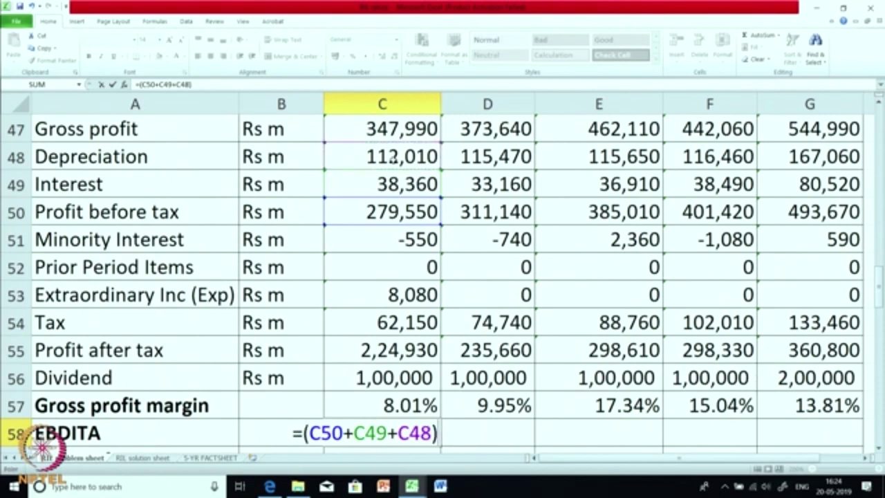
{"action": "type", "text": "/"}
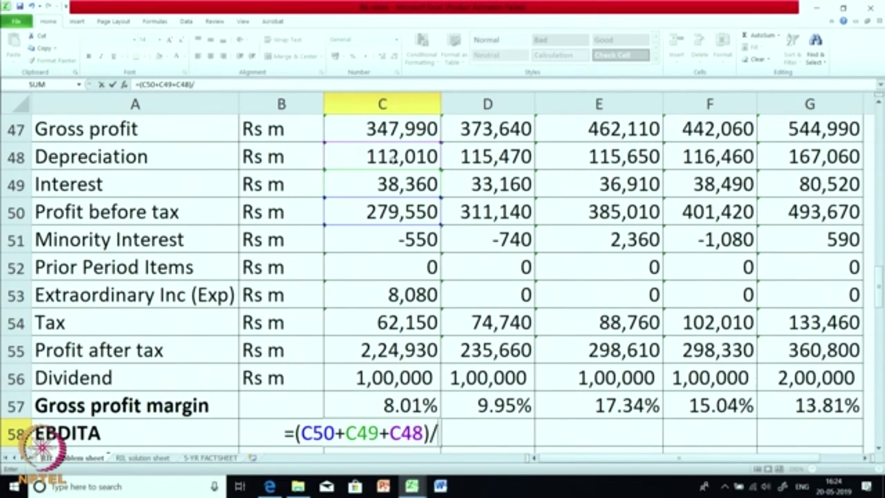
{"action": "scroll", "coordinate": [399, 159], "scroll_direction": "up", "scroll_amount": 3}
{"action": "scroll", "coordinate": [399, 166], "scroll_direction": "down", "scroll_amount": 1}
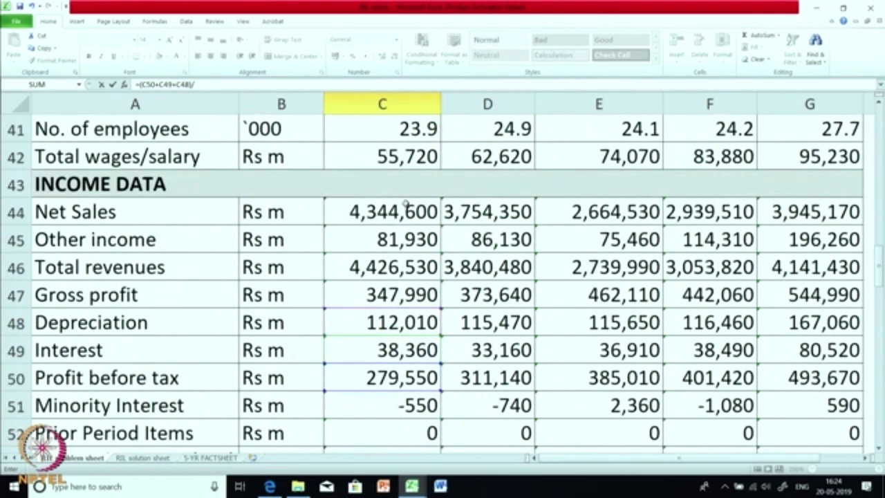
{"action": "left_click", "coordinate": [393, 211]}
{"action": "key", "text": "Return"}
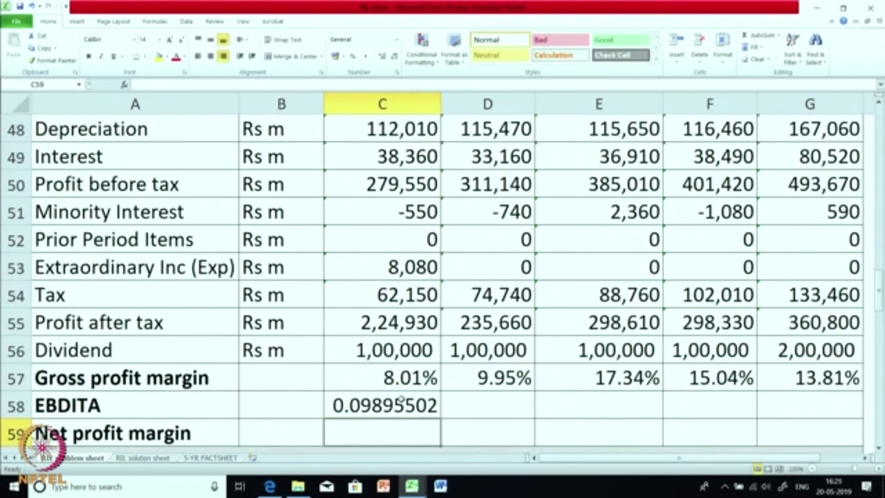
- Format EBDITA as a two-decimal percentage, fill it to G58, and verify the copied formulas
{"action": "left_click", "coordinate": [401, 401]}
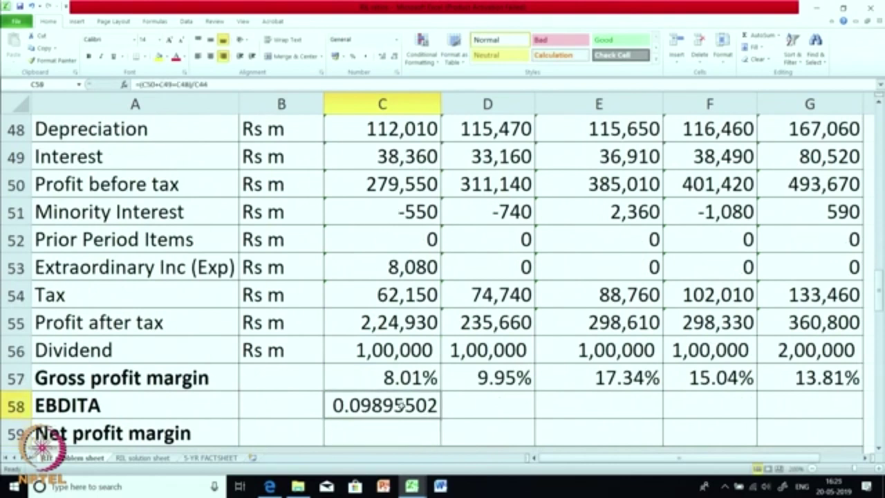
{"action": "left_click", "coordinate": [352, 56]}
{"action": "left_click", "coordinate": [381, 56]}
{"action": "left_click", "coordinate": [381, 57]}
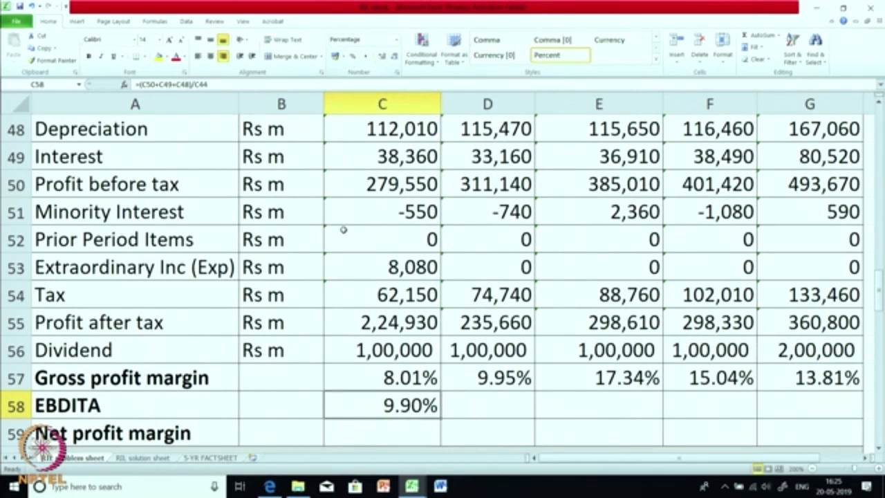
{"action": "scroll", "coordinate": [434, 377], "scroll_direction": "down", "scroll_amount": 1}
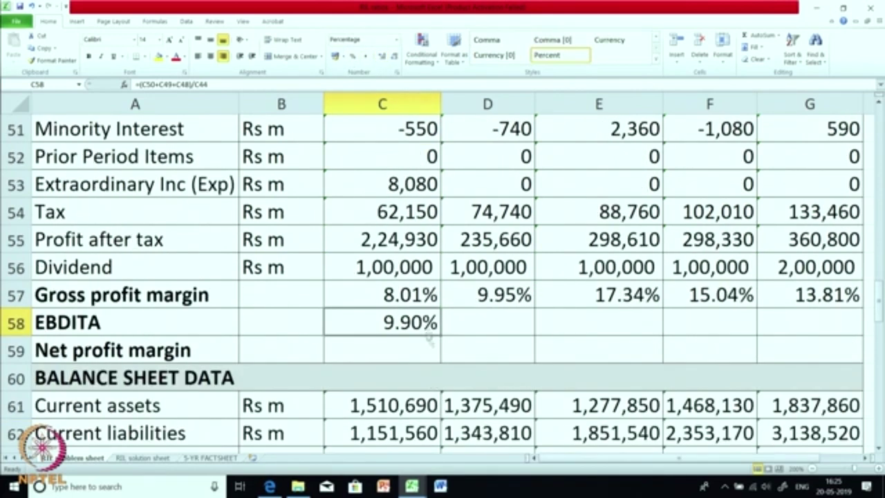
{"action": "left_click_drag", "start_coordinate": [440, 334], "coordinate": [815, 331]}
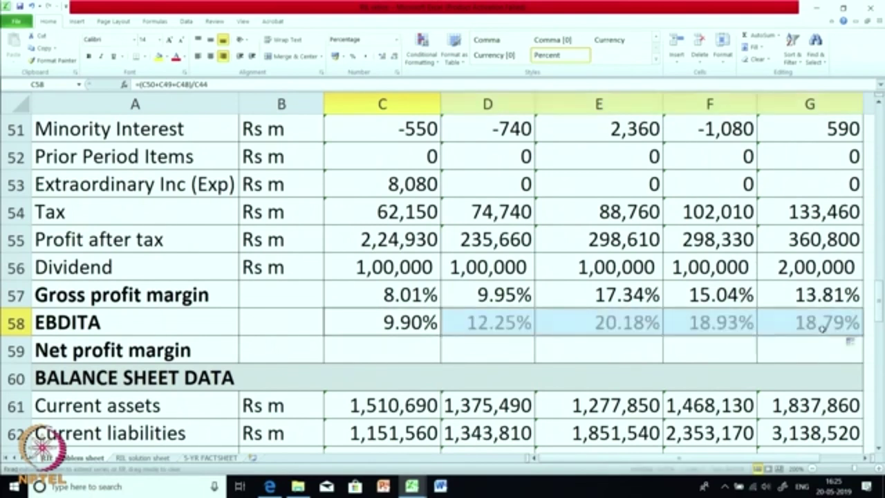
{"action": "left_click", "coordinate": [541, 282]}
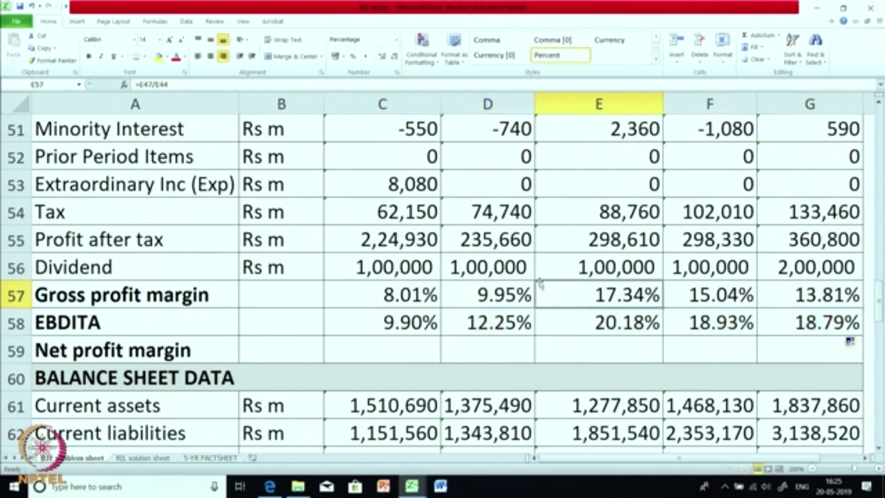
{"action": "left_click", "coordinate": [559, 326]}
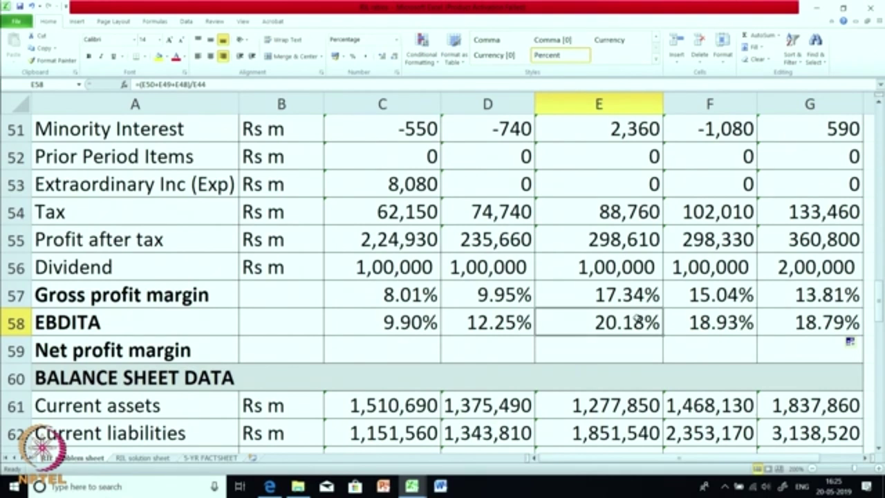
{"action": "left_click", "coordinate": [427, 351]}
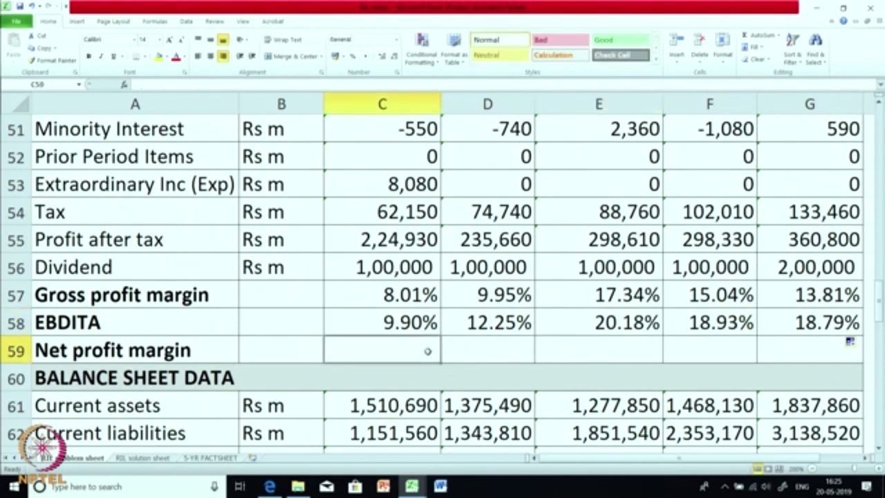
- Enter =C55/C46 in C59 as profit after tax over total revenues
{"action": "type", "text": "="}
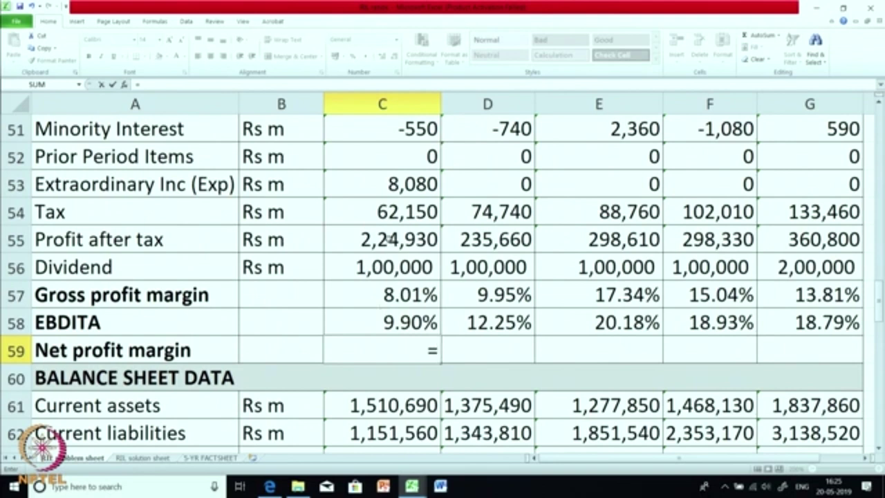
{"action": "left_click", "coordinate": [383, 239]}
{"action": "type", "text": "/"}
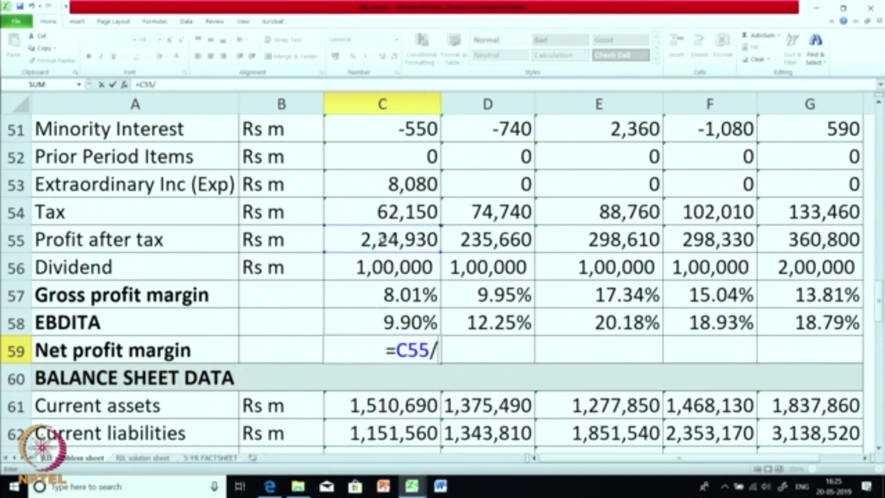
{"action": "scroll", "coordinate": [381, 239], "scroll_direction": "up", "scroll_amount": 3}
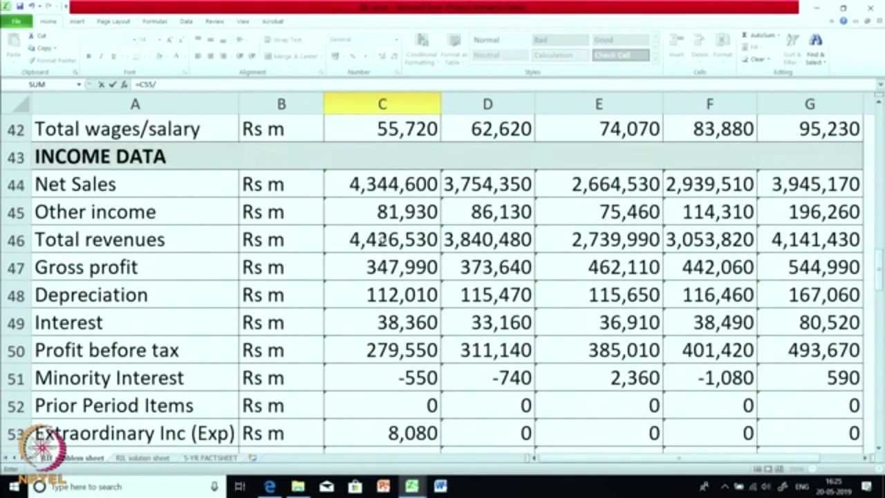
{"action": "left_click", "coordinate": [385, 240]}
{"action": "key", "text": "Return"}
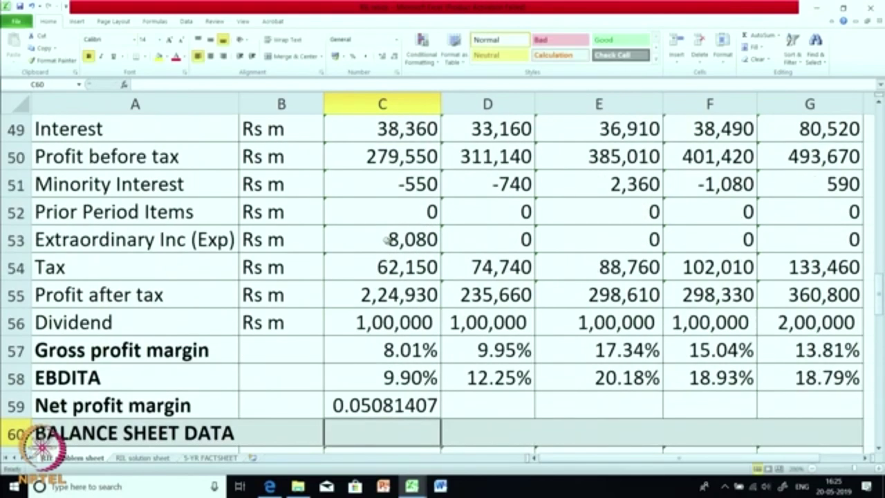
- Show the net profit margin as a two-decimal percentage and fill it to G59 (5.08% to 8.71%)
{"action": "left_click", "coordinate": [405, 412]}
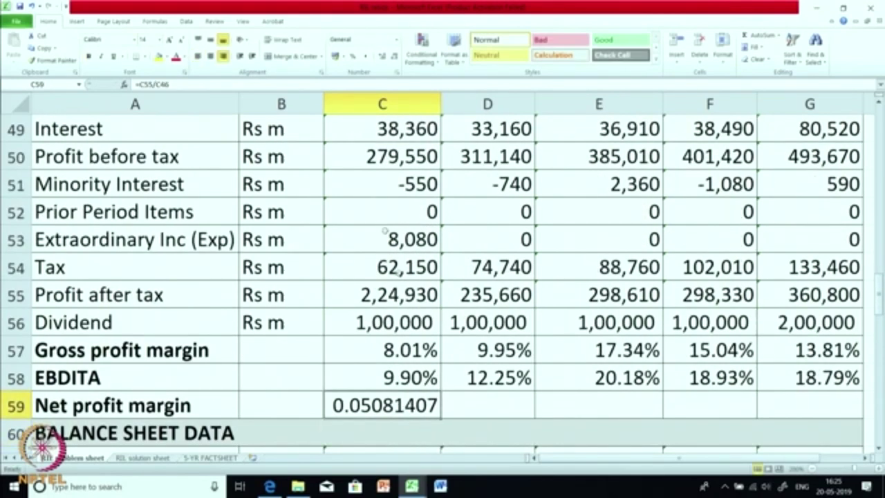
{"action": "left_click", "coordinate": [353, 56]}
{"action": "left_click", "coordinate": [381, 56]}
{"action": "left_click", "coordinate": [381, 56]}
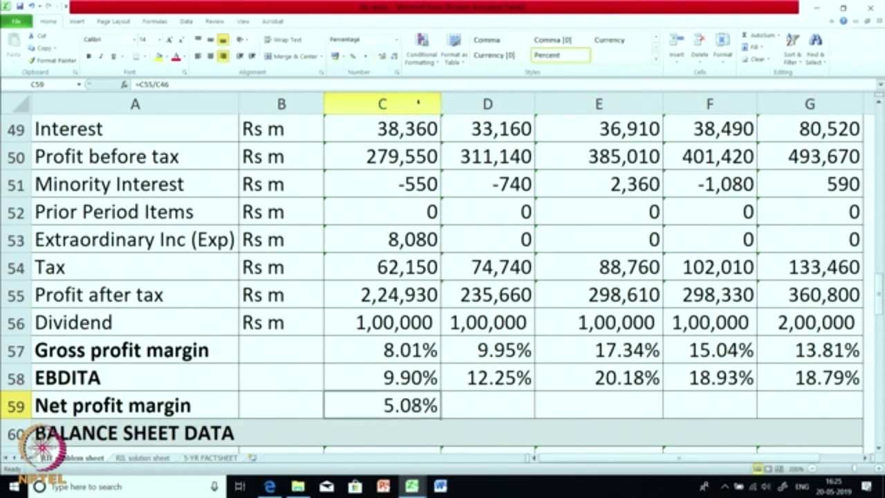
{"action": "scroll", "coordinate": [466, 404], "scroll_direction": "down", "scroll_amount": 1}
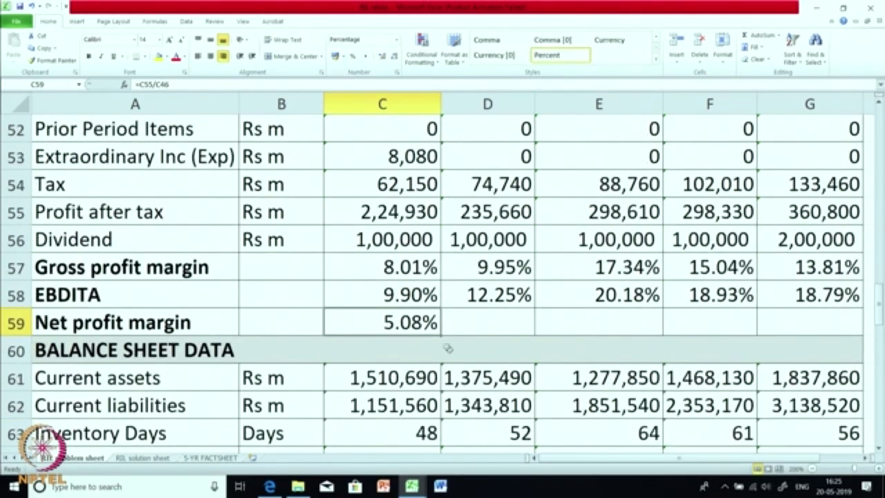
{"action": "left_click_drag", "start_coordinate": [442, 335], "coordinate": [829, 325]}
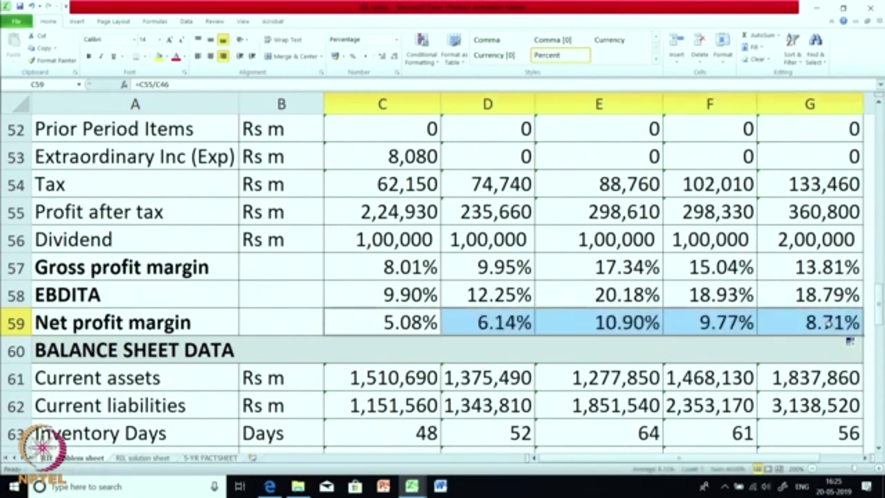
{"action": "left_click", "coordinate": [626, 269]}
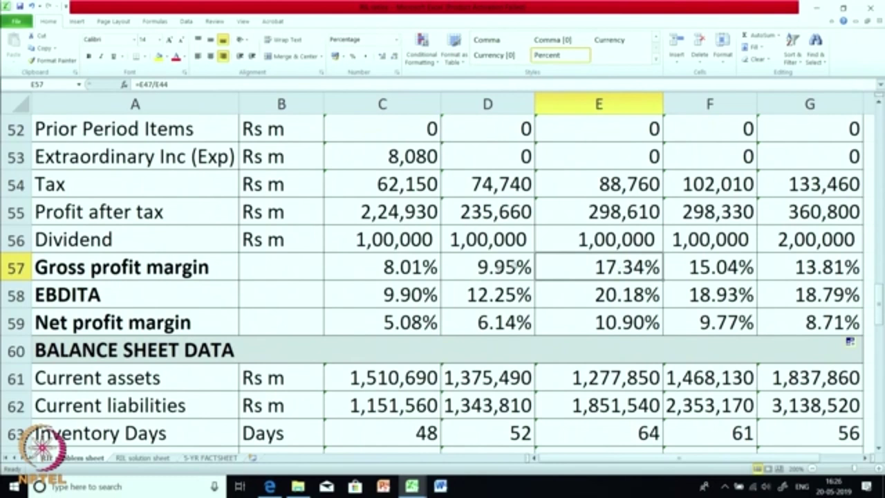
{"action": "left_click", "coordinate": [402, 338]}
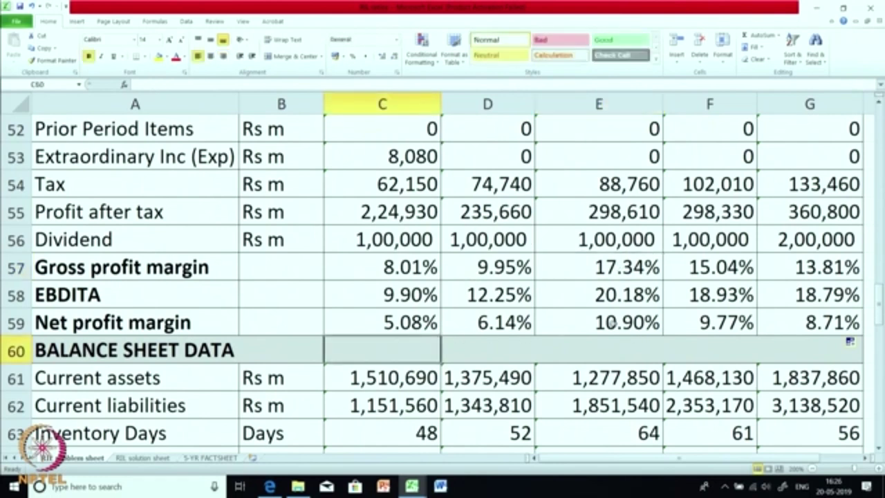
{"action": "left_click", "coordinate": [596, 329]}
{"action": "left_click", "coordinate": [798, 325]}
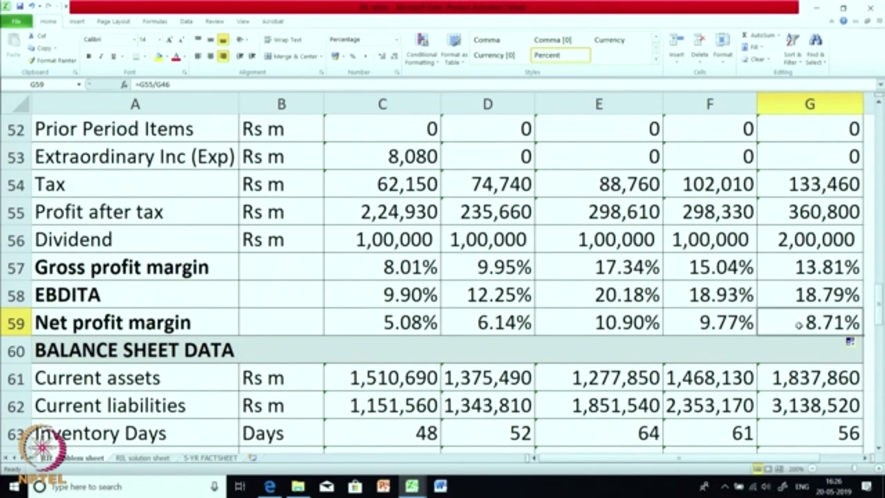
{"action": "scroll", "coordinate": [798, 325], "scroll_direction": "up", "scroll_amount": 3}
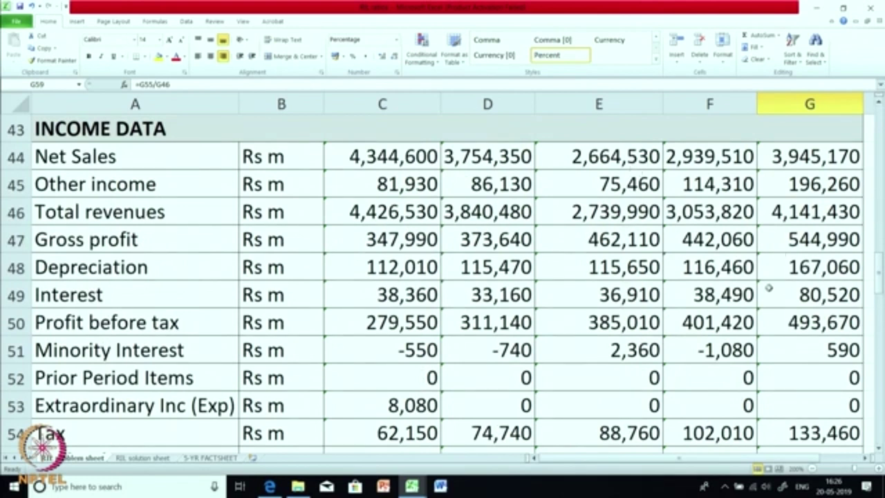
{"action": "scroll", "coordinate": [769, 279], "scroll_direction": "down", "scroll_amount": 1}
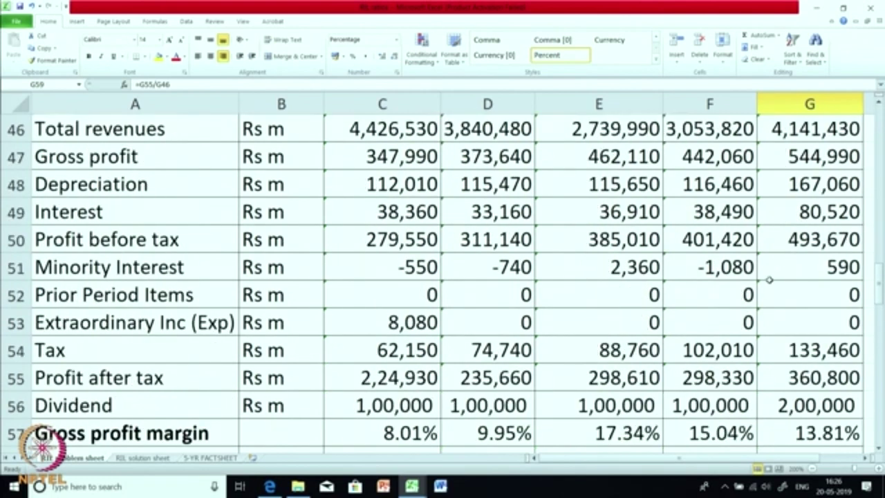
{"action": "scroll", "coordinate": [768, 279], "scroll_direction": "down", "scroll_amount": 1}
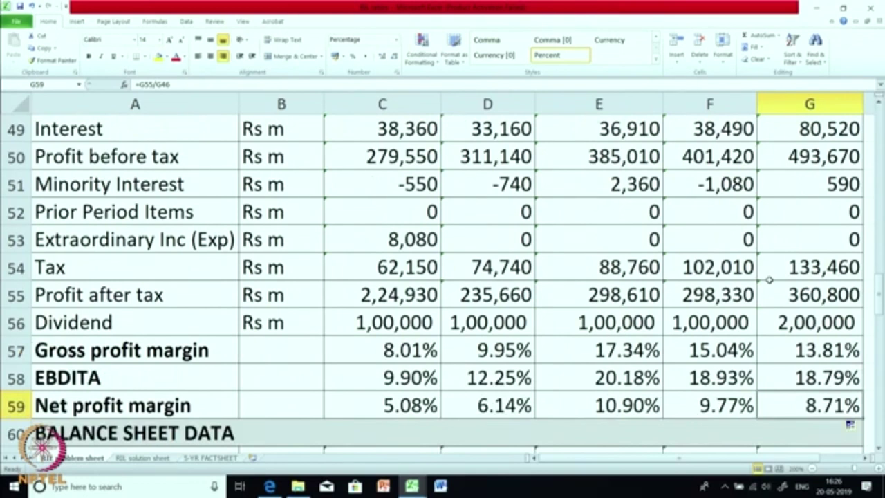
{"action": "scroll", "coordinate": [768, 279], "scroll_direction": "down", "scroll_amount": 2}
{"action": "scroll", "coordinate": [691, 316], "scroll_direction": "down", "scroll_amount": 1}
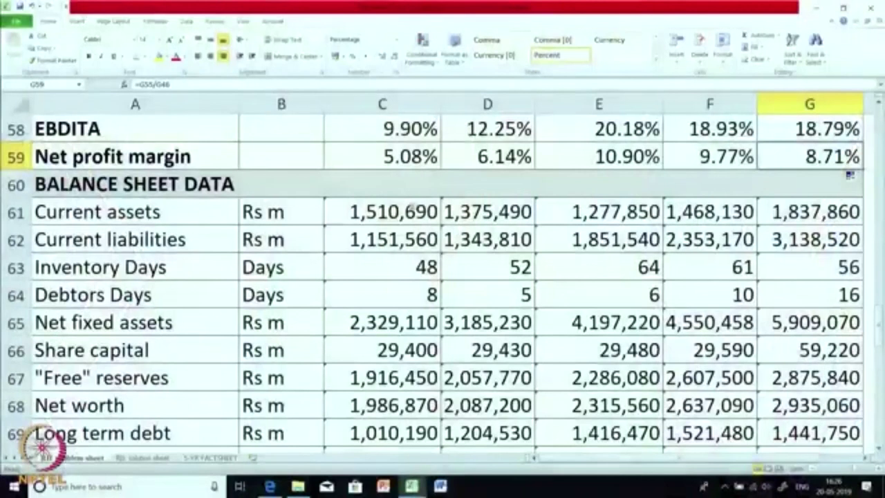
{"action": "left_click", "coordinate": [394, 211]}
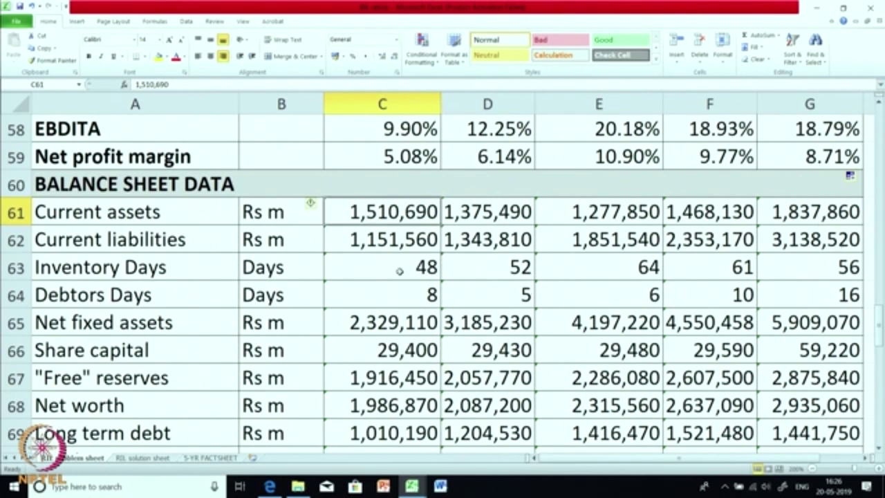
{"action": "left_click", "coordinate": [399, 271]}
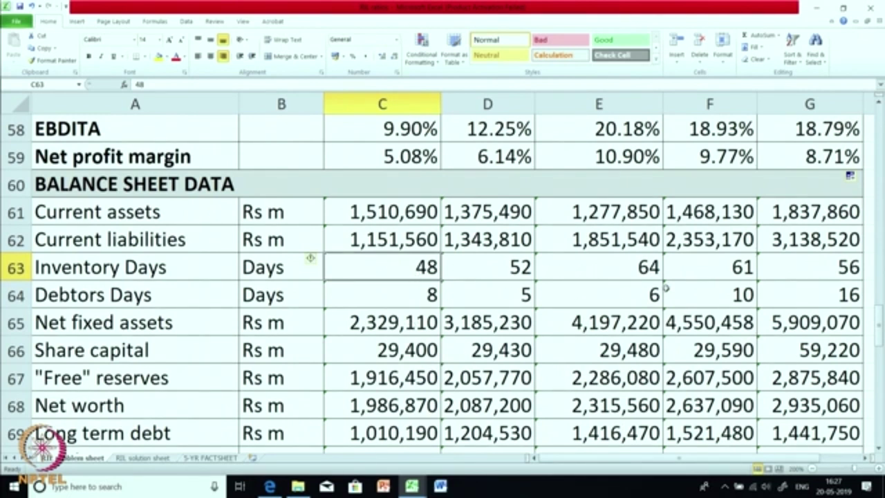
{"action": "left_click", "coordinate": [647, 275]}
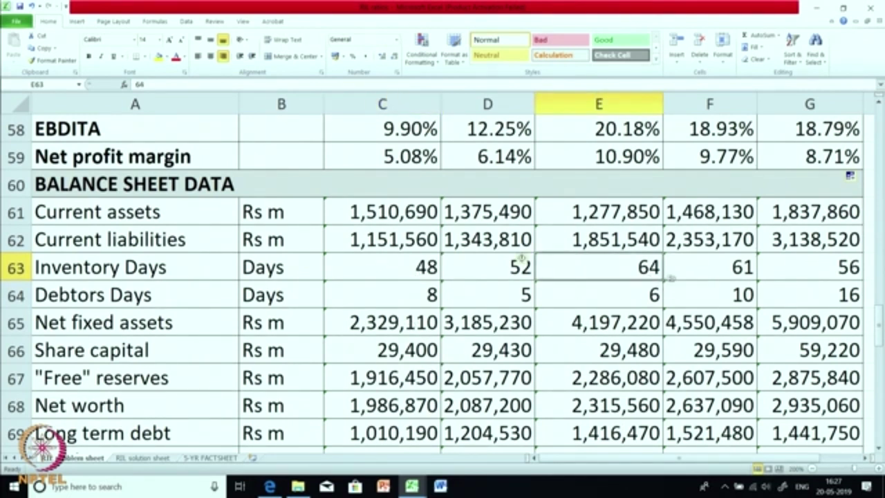
{"action": "left_click", "coordinate": [806, 270]}
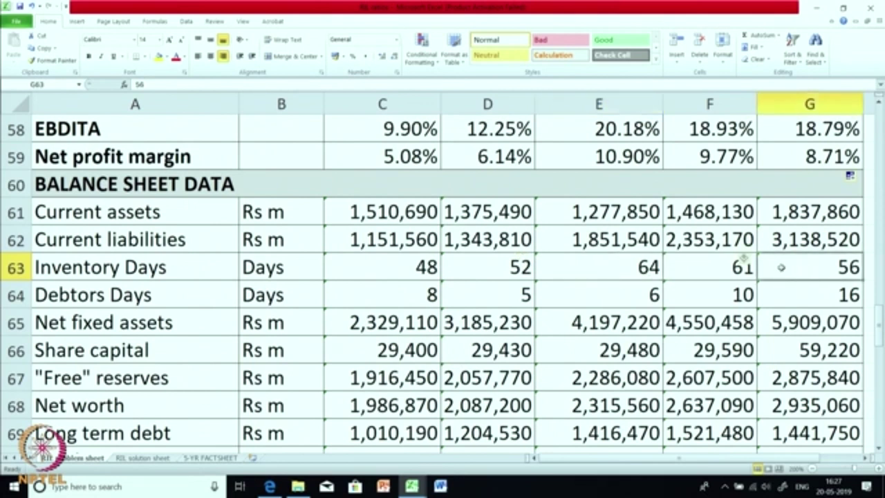
{"action": "left_click", "coordinate": [437, 302]}
{"action": "left_click", "coordinate": [473, 303]}
{"action": "left_click", "coordinate": [540, 304]}
{"action": "left_click", "coordinate": [787, 297]}
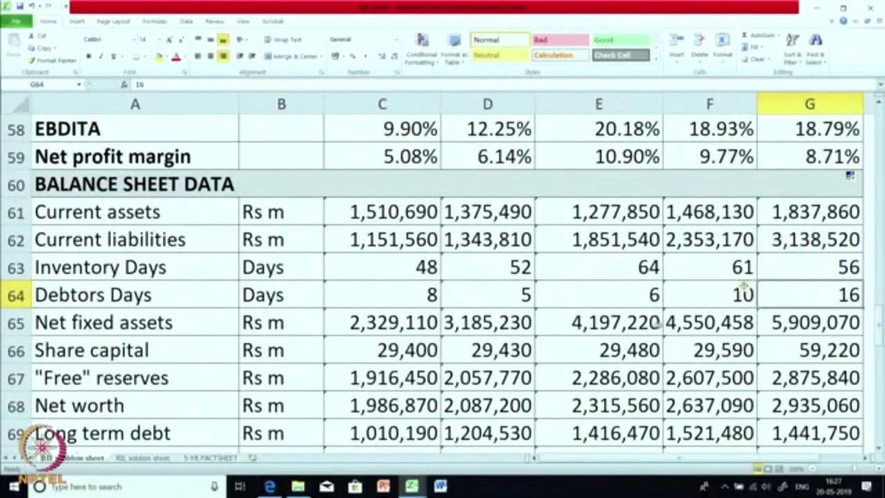
{"action": "scroll", "coordinate": [632, 340], "scroll_direction": "down", "scroll_amount": 1}
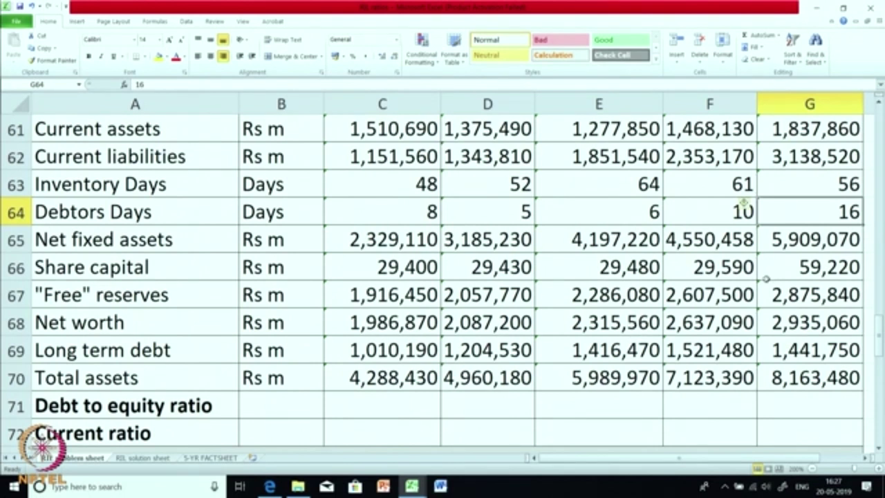
{"action": "left_click", "coordinate": [788, 248]}
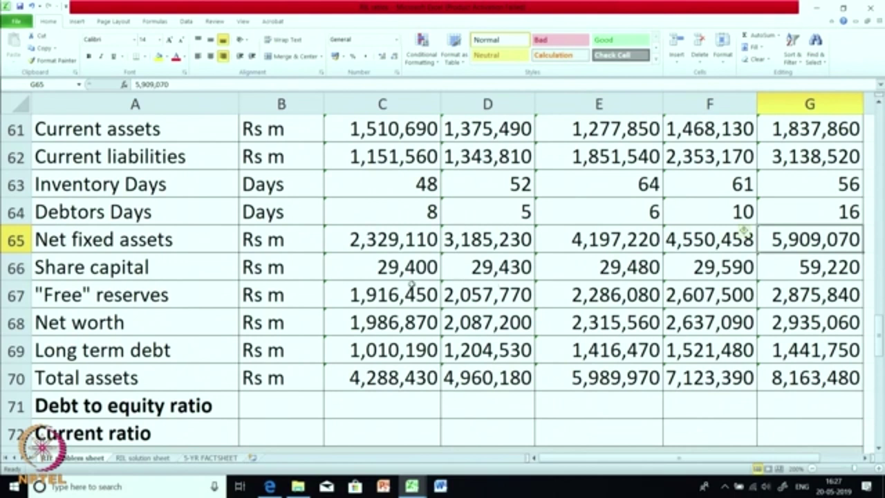
{"action": "left_click", "coordinate": [741, 272]}
{"action": "left_click", "coordinate": [800, 271]}
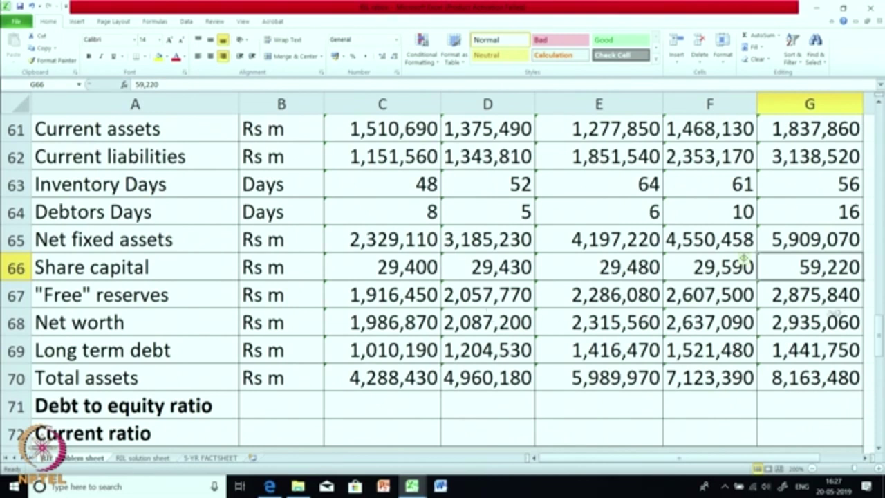
{"action": "key", "text": "Left"}
{"action": "key", "text": "Left"}
{"action": "key", "text": "Left"}
{"action": "key", "text": "Left"}
{"action": "key", "text": "Down"}
{"action": "key", "text": "Down"}
{"action": "left_click", "coordinate": [786, 319]}
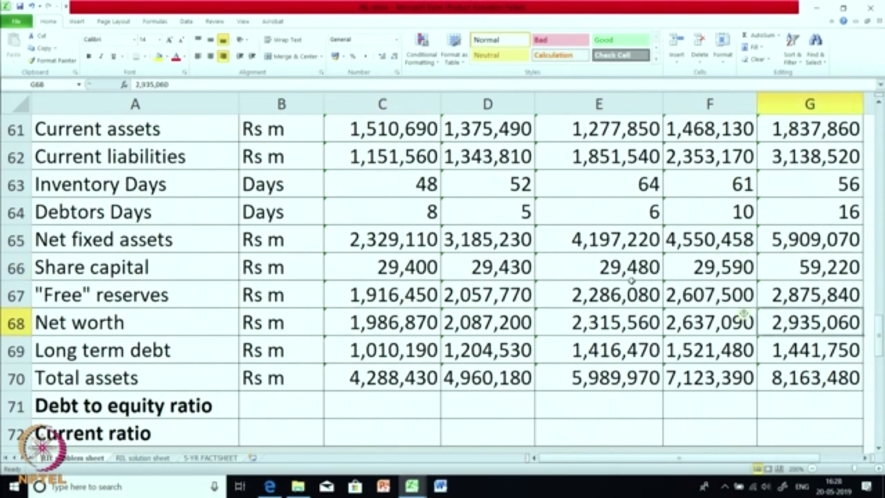
{"action": "scroll", "coordinate": [631, 280], "scroll_direction": "down", "scroll_amount": 1}
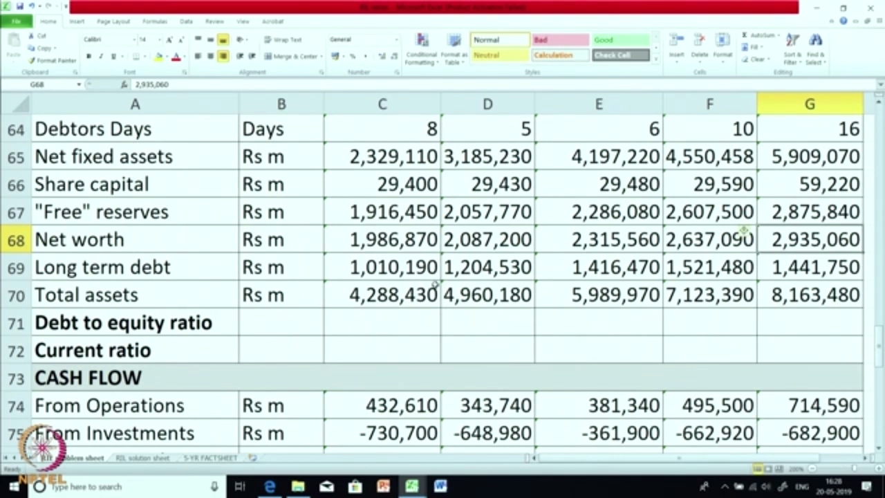
{"action": "left_click", "coordinate": [813, 273]}
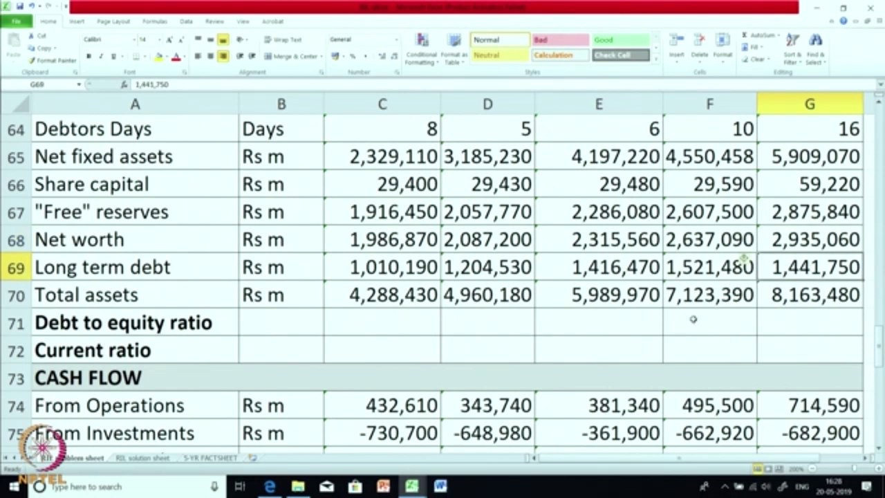
{"action": "left_click", "coordinate": [389, 300]}
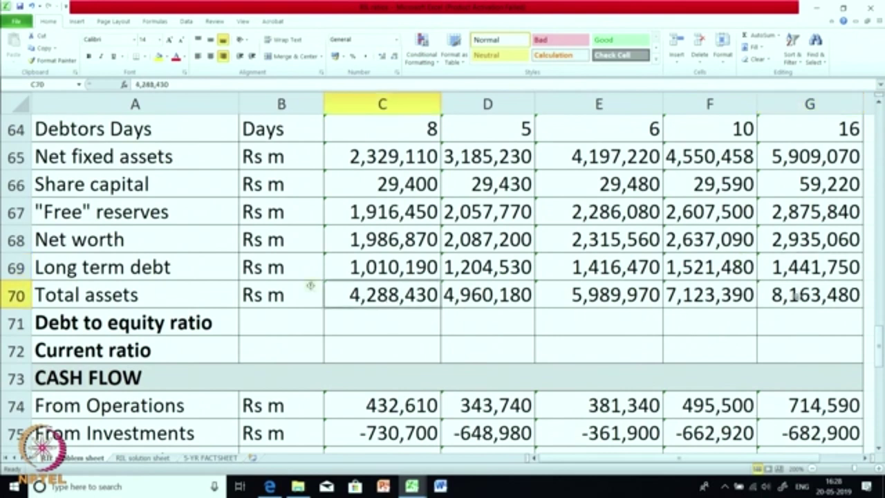
{"action": "left_click", "coordinate": [816, 288]}
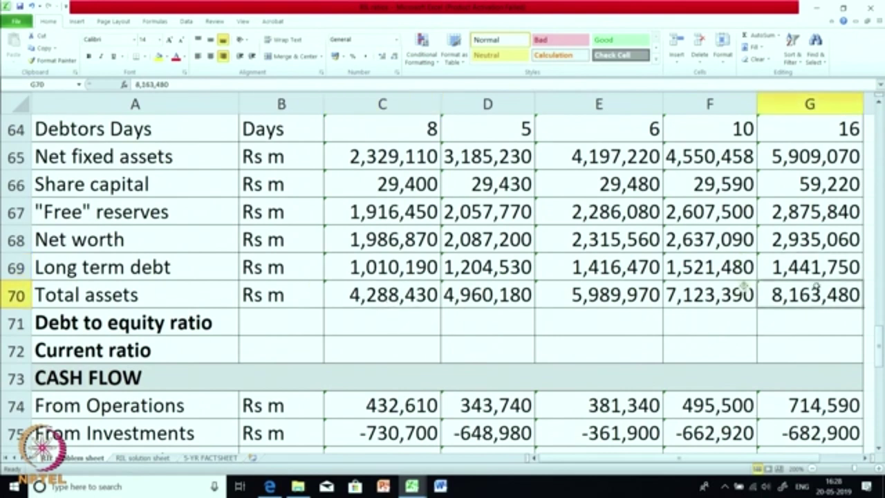
{"action": "left_click", "coordinate": [354, 327]}
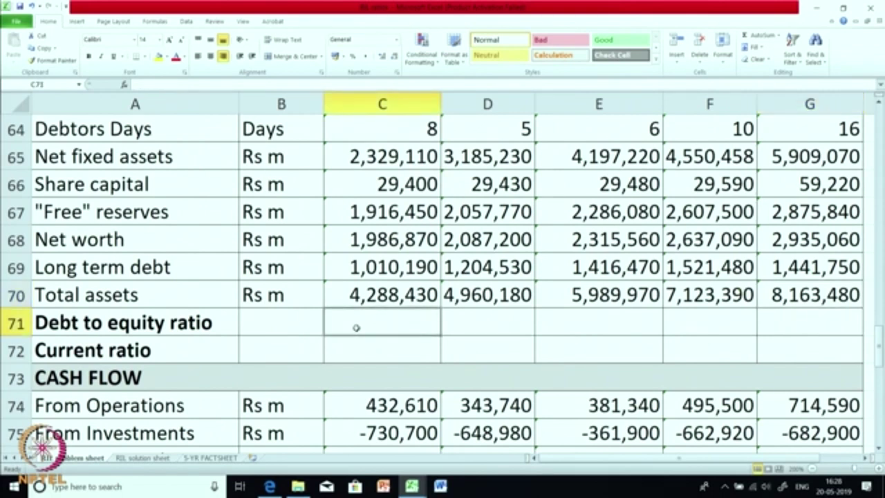
- Enter the debt to equity formula in C71: long term debt divided by net worth
{"action": "type", "text": "="}
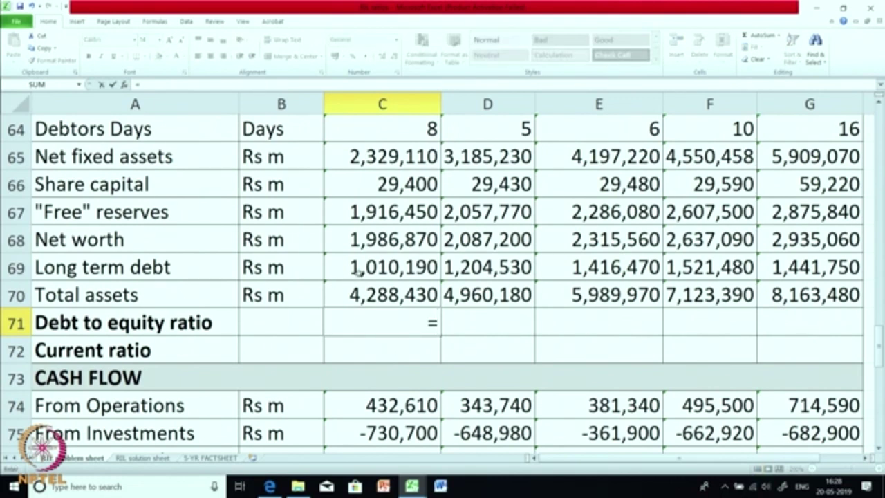
{"action": "left_click", "coordinate": [358, 268]}
{"action": "type", "text": "/"}
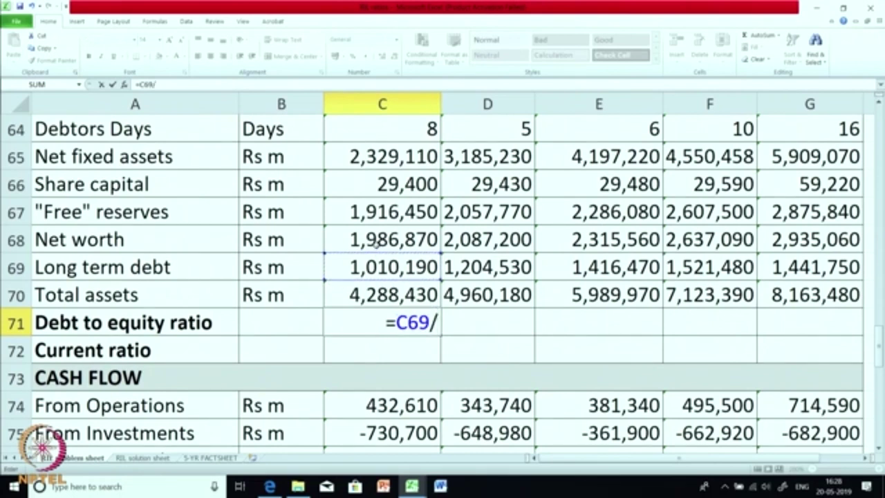
{"action": "left_click", "coordinate": [377, 245]}
{"action": "key", "text": "Return"}
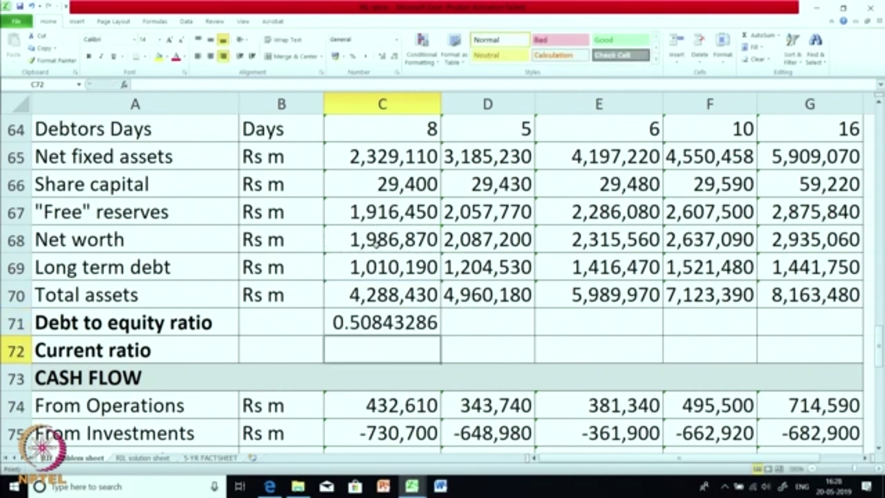
- Round the ratio to two decimals and fill it across to G71 (0.51 to 0.49)
{"action": "left_click", "coordinate": [393, 318]}
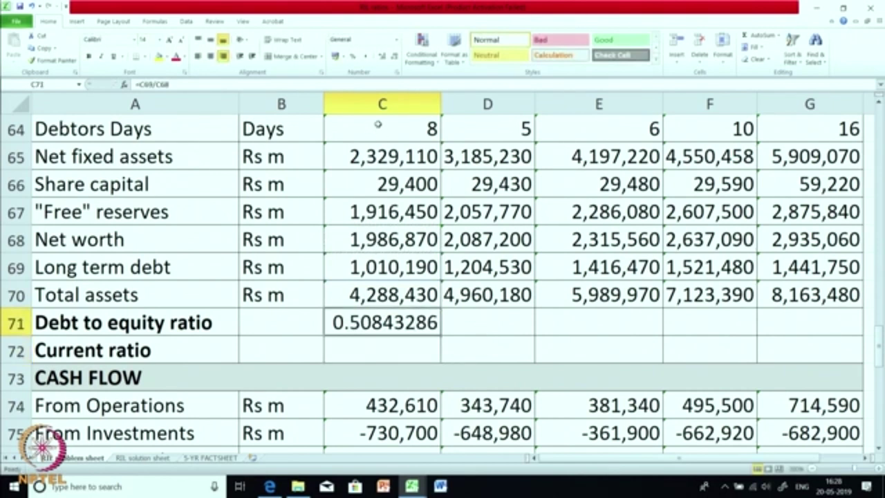
{"action": "left_click", "coordinate": [394, 57]}
{"action": "left_click", "coordinate": [393, 57]}
{"action": "left_click", "coordinate": [393, 57]}
{"action": "left_click", "coordinate": [393, 57]}
{"action": "left_click", "coordinate": [394, 59]}
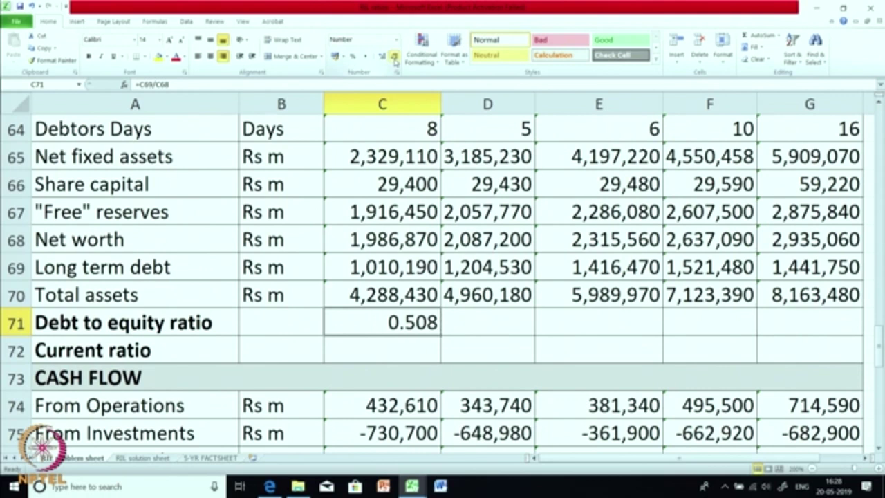
{"action": "left_click", "coordinate": [394, 59]}
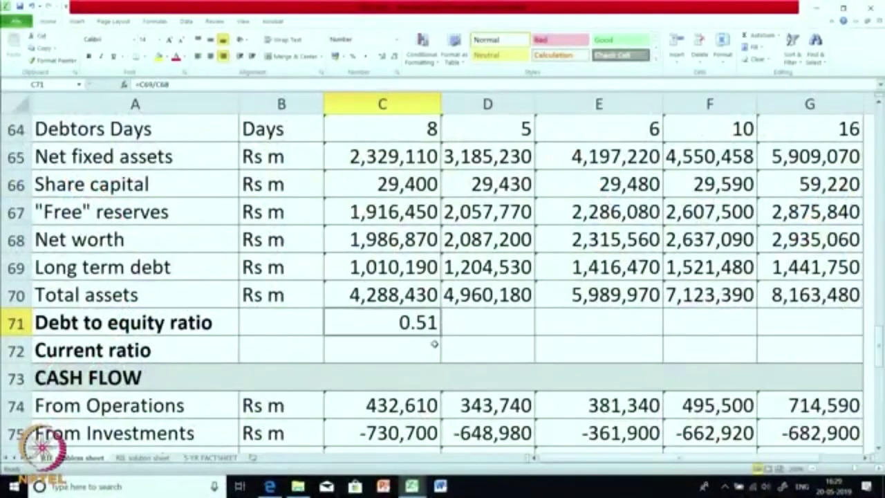
{"action": "left_click_drag", "start_coordinate": [442, 337], "coordinate": [850, 337]}
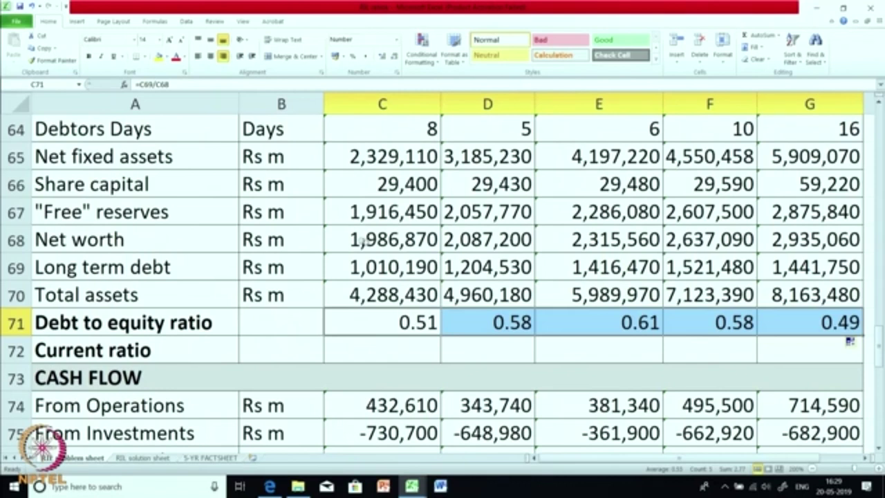
- Enter =C61/C62 in C72 as current assets over current liabilities
{"action": "left_click", "coordinate": [589, 316]}
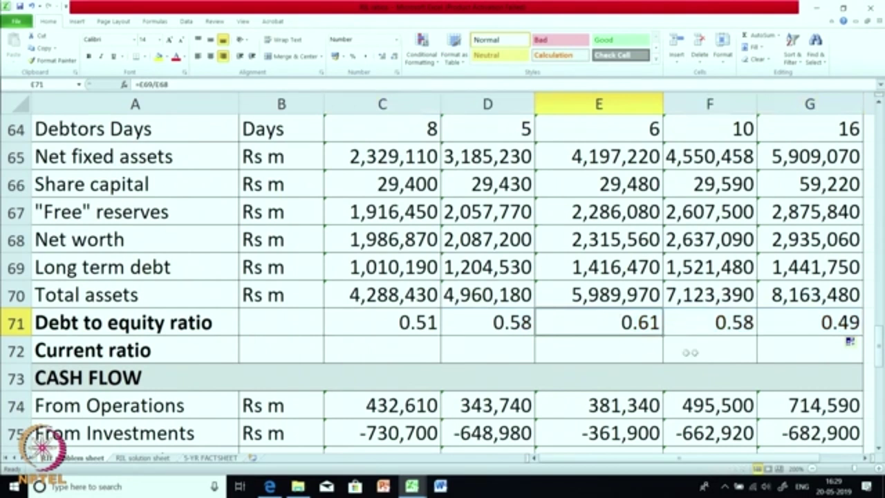
{"action": "left_click", "coordinate": [421, 353]}
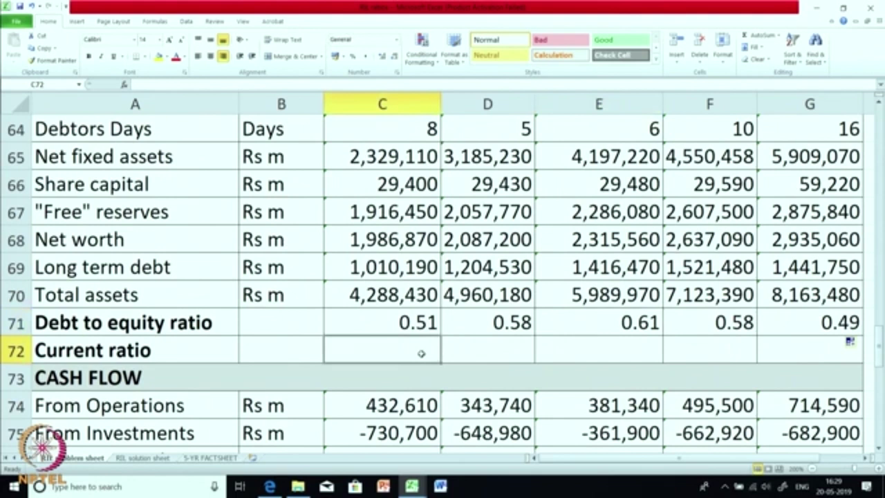
{"action": "type", "text": "="}
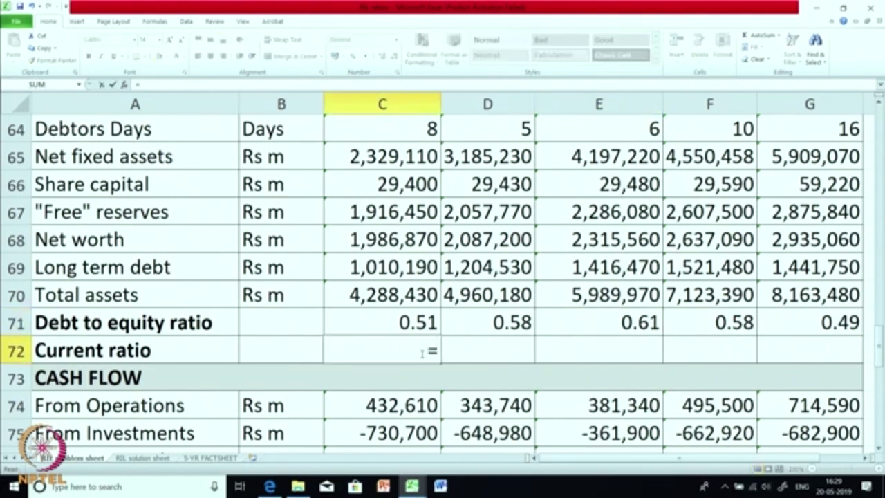
{"action": "scroll", "coordinate": [418, 332], "scroll_direction": "up", "scroll_amount": 2}
{"action": "left_click", "coordinate": [399, 213]}
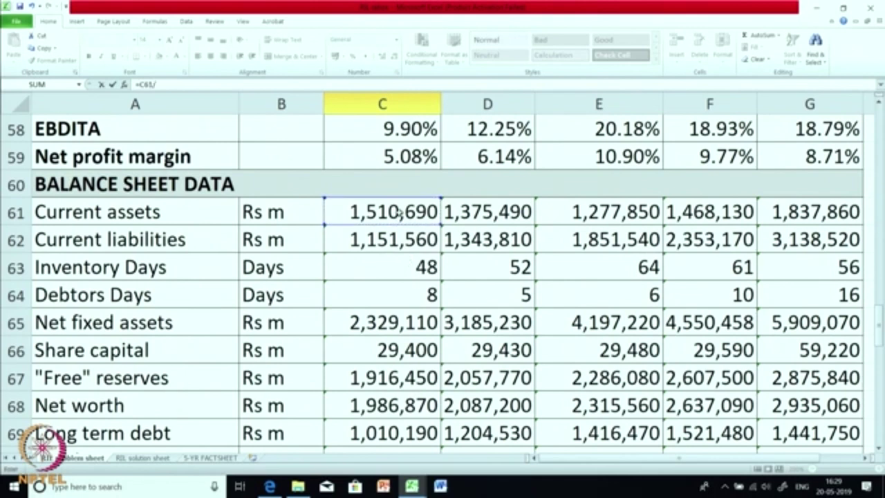
{"action": "type", "text": "/"}
{"action": "left_click", "coordinate": [385, 239]}
{"action": "key", "text": "Return"}
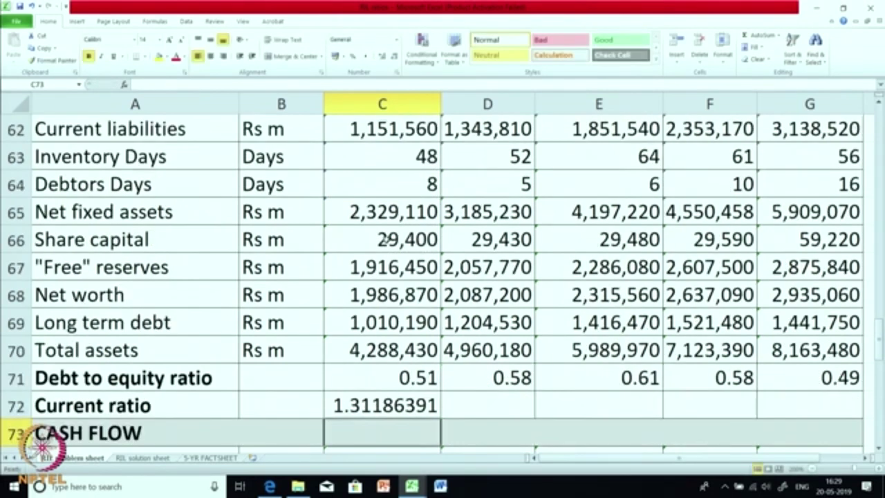
- Show the current ratio to two decimals and fill it to G72 (1.31 to 0.59)
{"action": "left_click", "coordinate": [388, 399]}
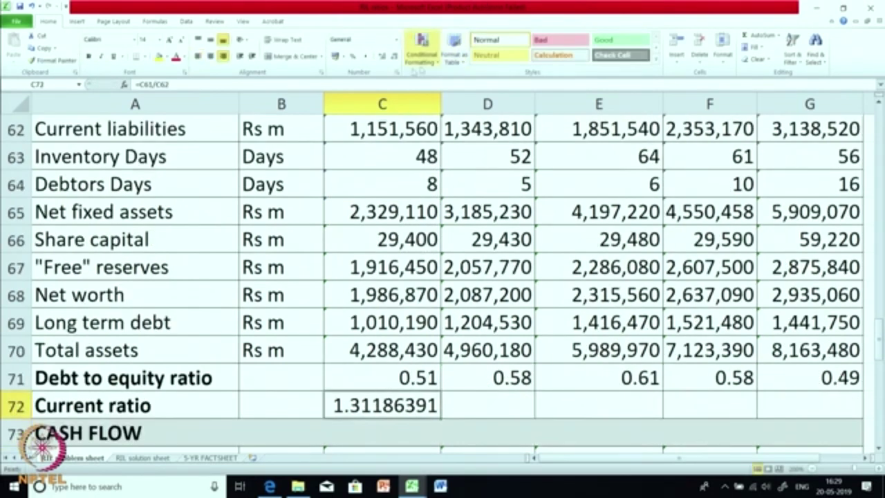
{"action": "left_click", "coordinate": [395, 56]}
{"action": "left_click", "coordinate": [395, 56]}
{"action": "left_click", "coordinate": [395, 57]}
{"action": "left_click", "coordinate": [395, 57]}
{"action": "left_click", "coordinate": [395, 57]}
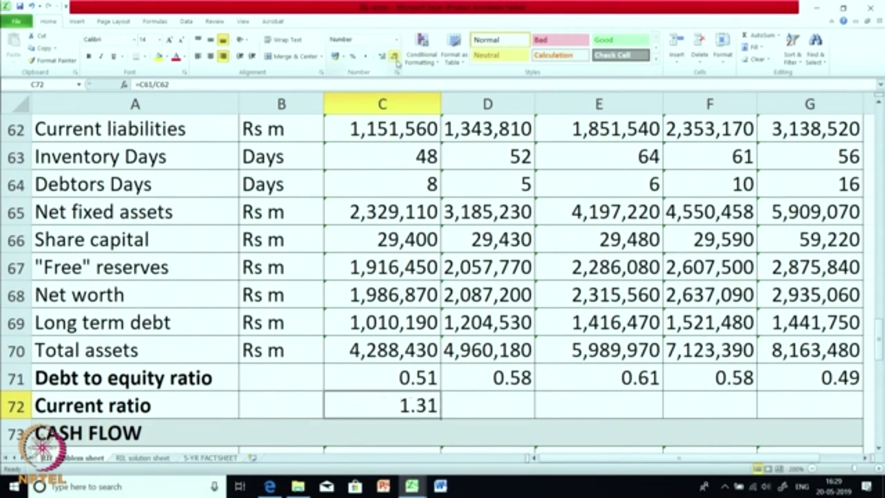
{"action": "left_click_drag", "start_coordinate": [441, 419], "coordinate": [816, 412]}
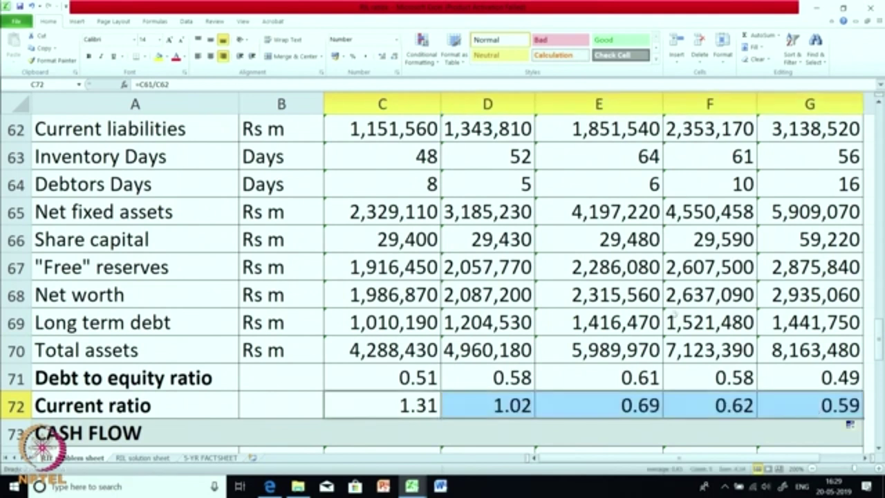
{"action": "left_click", "coordinate": [518, 366]}
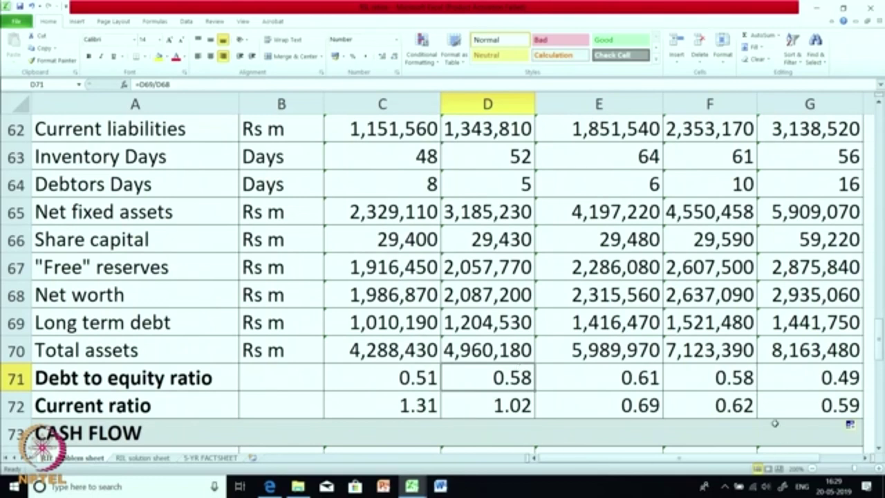
{"action": "left_click", "coordinate": [780, 406]}
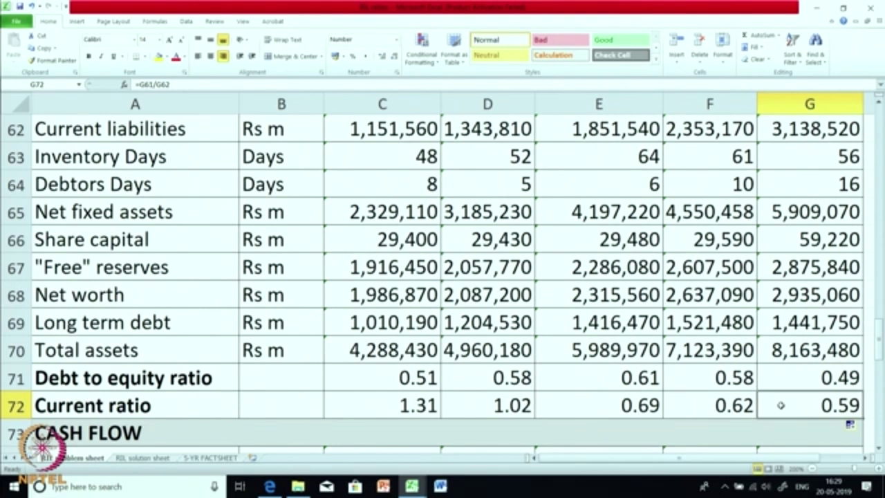
{"action": "scroll", "coordinate": [780, 406], "scroll_direction": "up", "scroll_amount": 1}
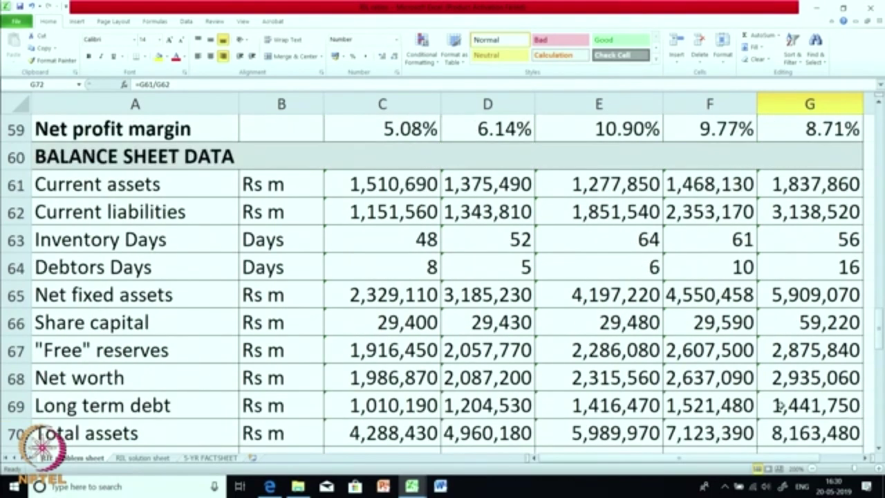
{"action": "left_click", "coordinate": [810, 216]}
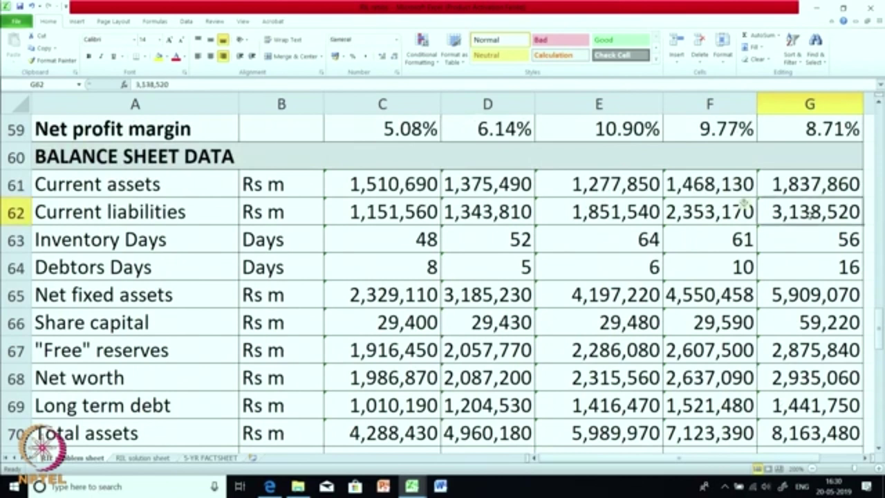
{"action": "scroll", "coordinate": [808, 214], "scroll_direction": "down", "scroll_amount": 2}
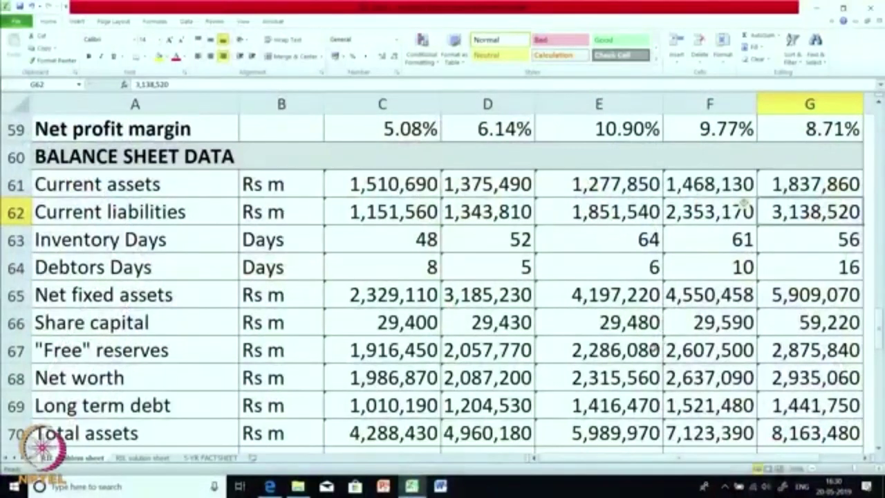
{"action": "left_click", "coordinate": [620, 220]}
{"action": "left_click", "coordinate": [694, 214]}
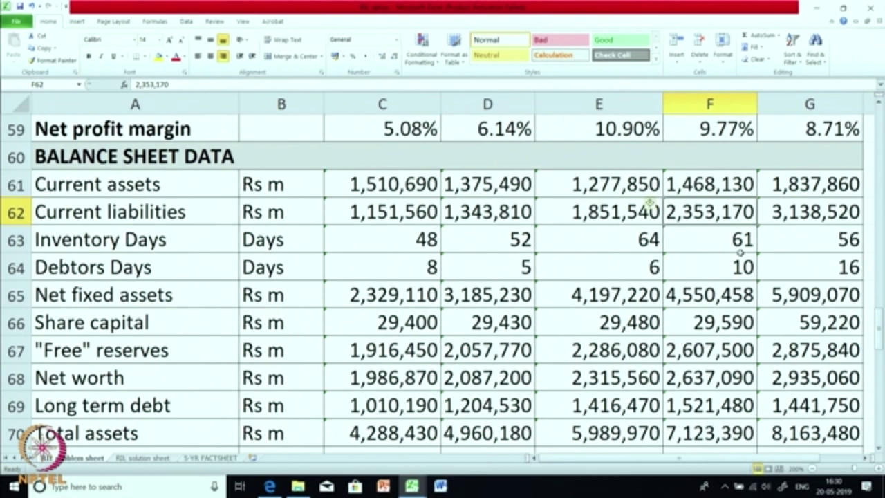
{"action": "scroll", "coordinate": [740, 252], "scroll_direction": "down", "scroll_amount": 4}
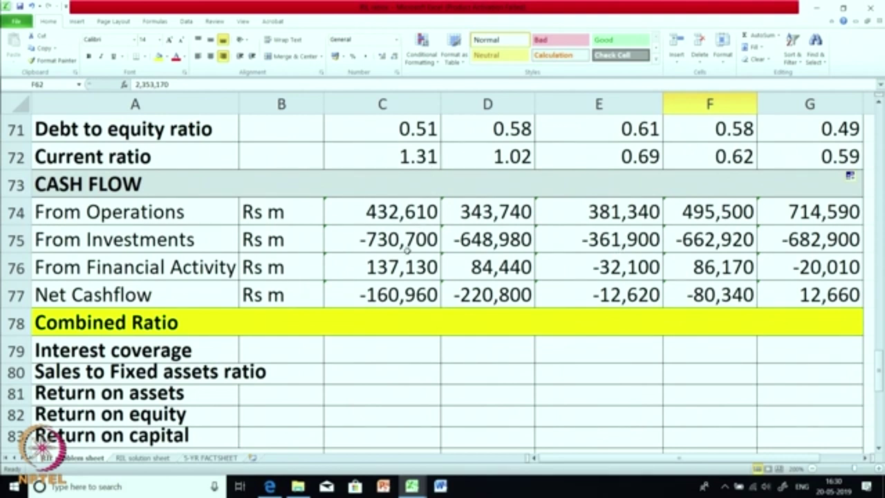
{"action": "left_click", "coordinate": [405, 208]}
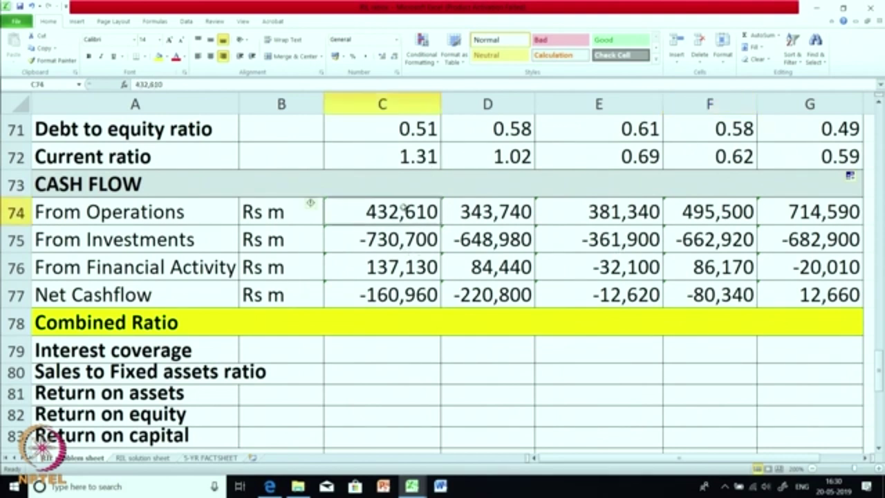
{"action": "left_click", "coordinate": [819, 217]}
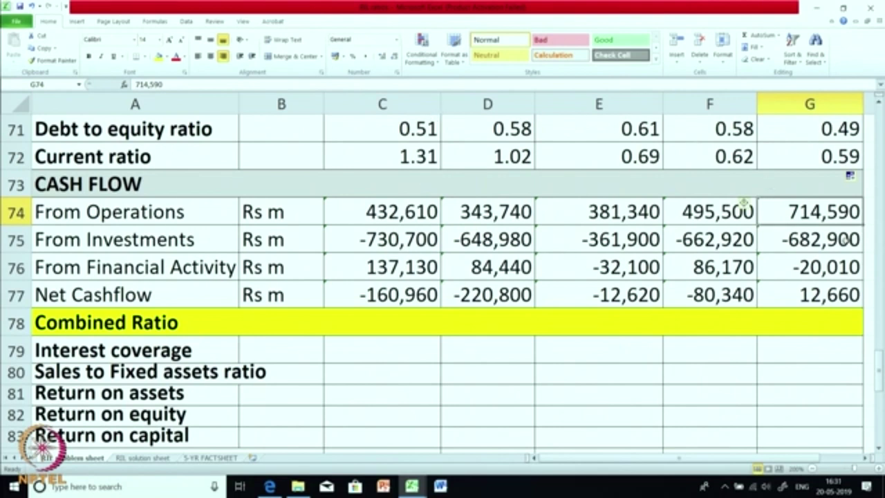
{"action": "left_click", "coordinate": [383, 248]}
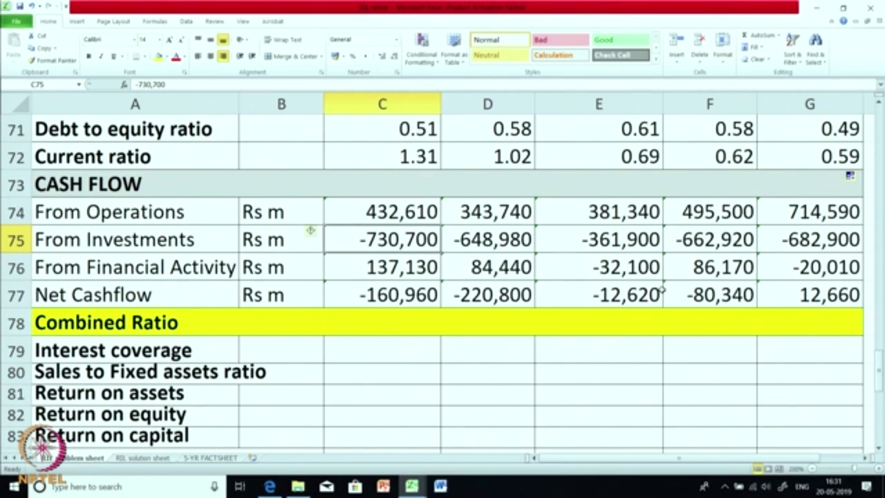
{"action": "left_click", "coordinate": [389, 268]}
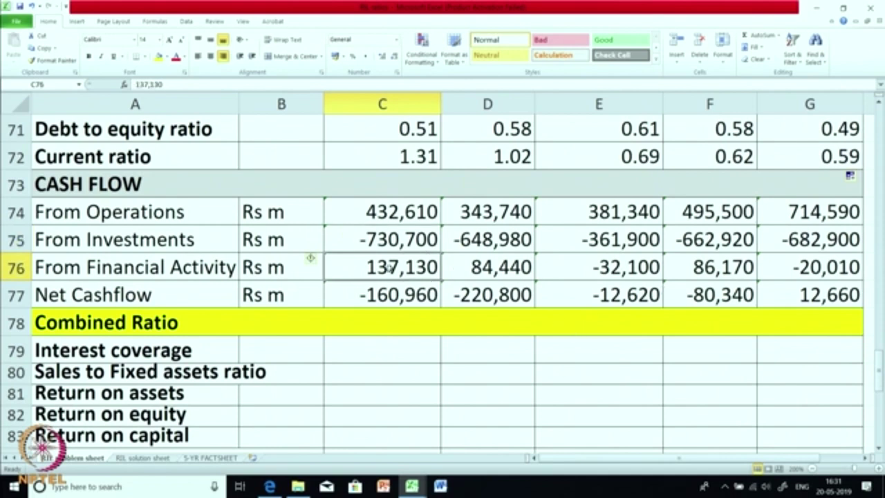
{"action": "left_click", "coordinate": [513, 274]}
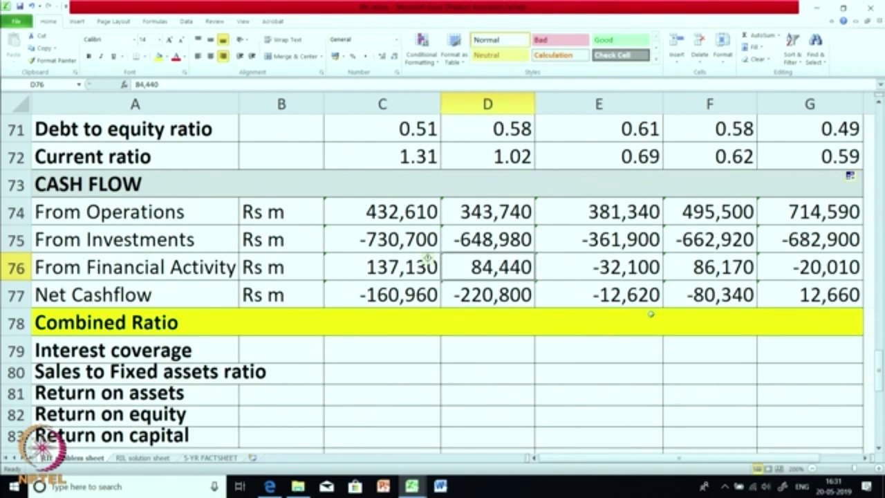
{"action": "left_click", "coordinate": [407, 297]}
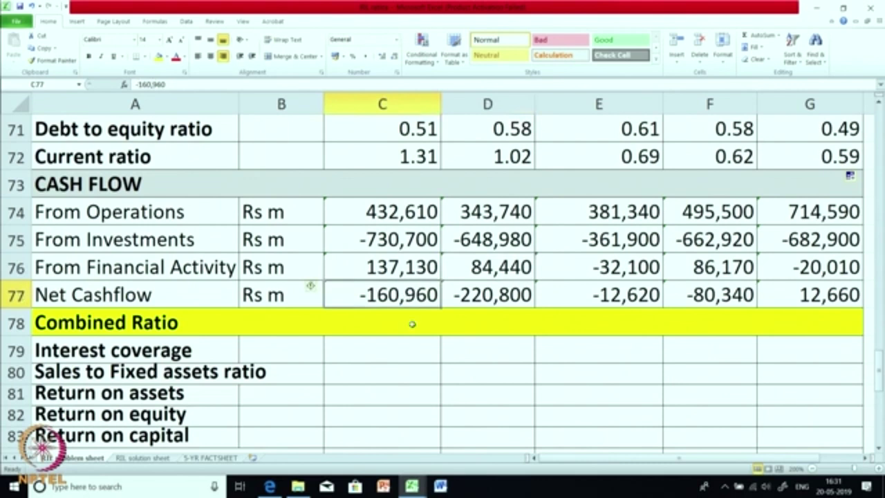
{"action": "left_click", "coordinate": [473, 298]}
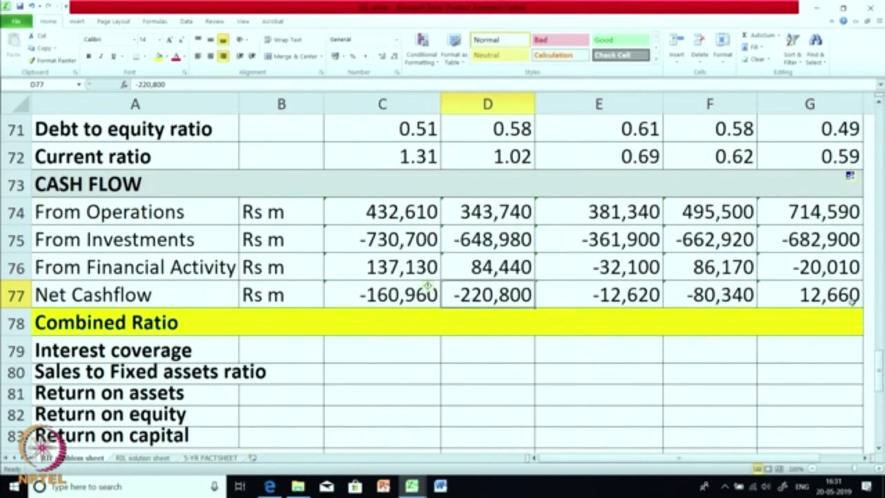
{"action": "left_click", "coordinate": [835, 297]}
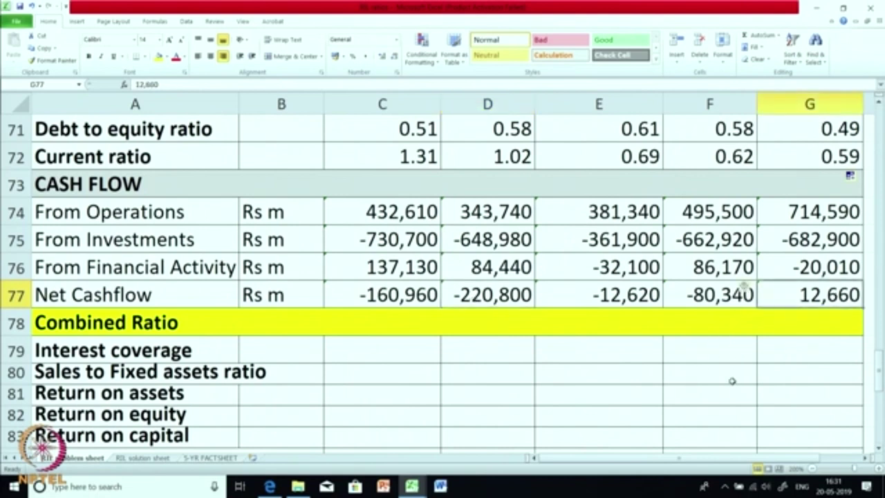
{"action": "scroll", "coordinate": [733, 374], "scroll_direction": "down", "scroll_amount": 1}
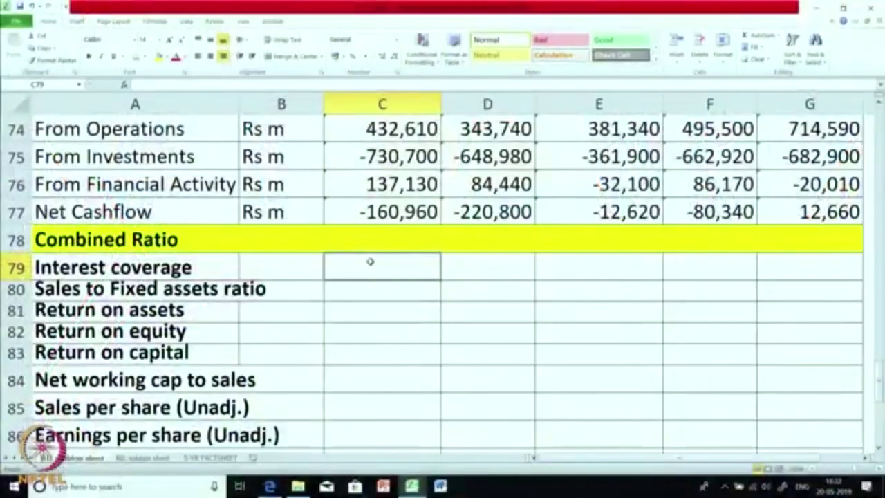
- Enter the interest coverage formula =(C50+C49)/C49 in C79
{"action": "type", "text": "=("}
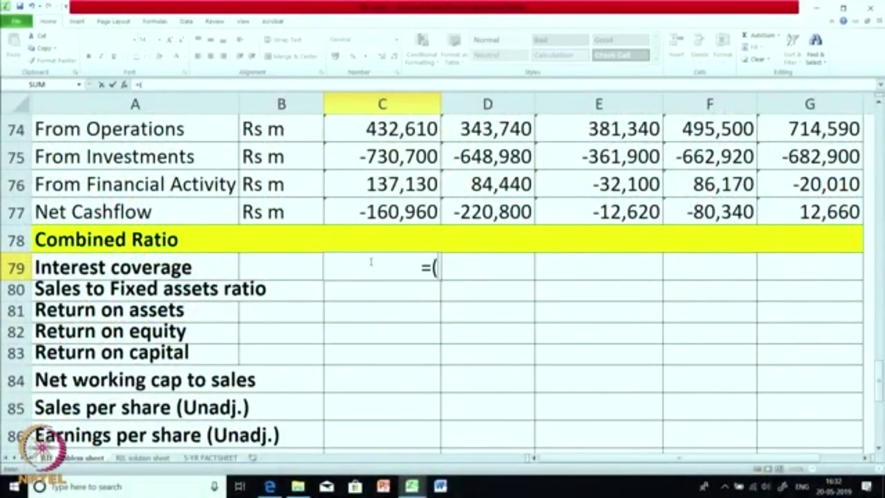
{"action": "scroll", "coordinate": [373, 266], "scroll_direction": "up", "scroll_amount": 3}
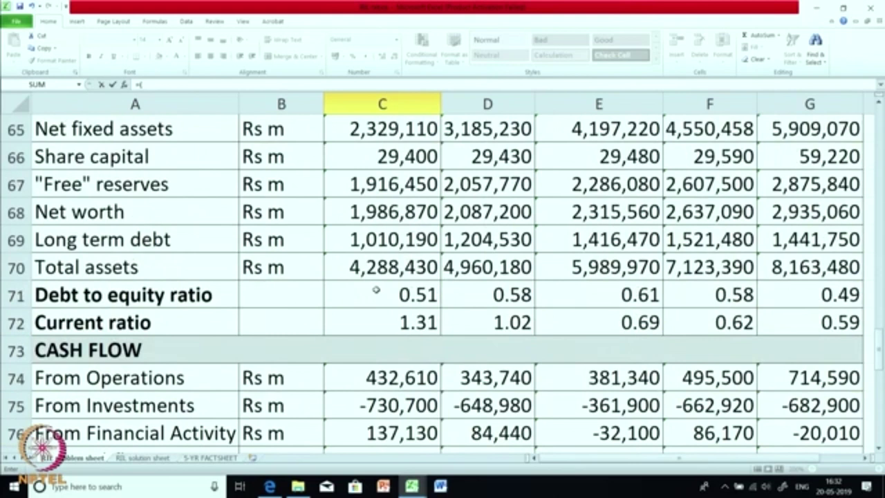
{"action": "scroll", "coordinate": [366, 290], "scroll_direction": "up", "scroll_amount": 4}
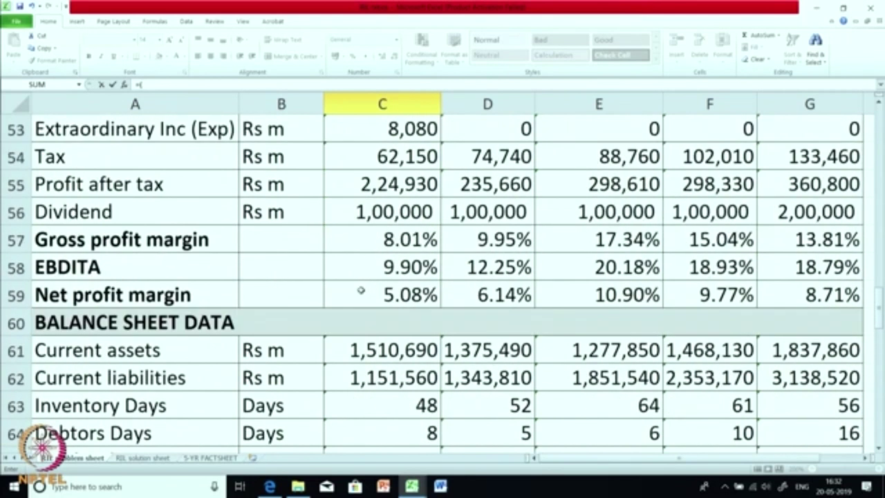
{"action": "scroll", "coordinate": [360, 290], "scroll_direction": "up", "scroll_amount": 2}
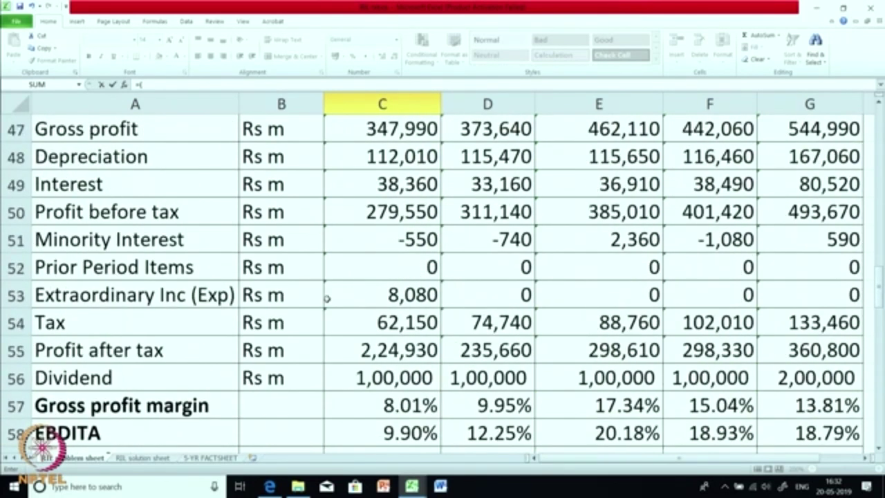
{"action": "left_click", "coordinate": [366, 214]}
{"action": "left_click", "coordinate": [391, 184]}
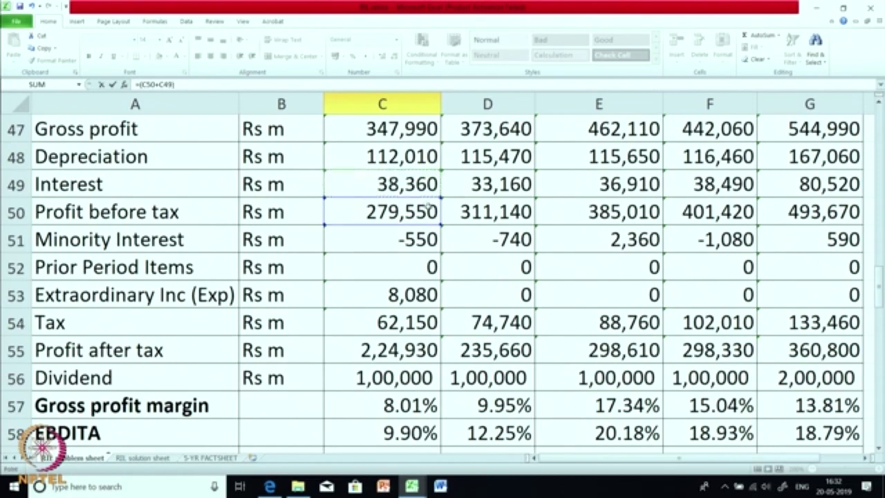
{"action": "left_click", "coordinate": [198, 85]}
{"action": "type", "text": "/"}
{"action": "left_click", "coordinate": [407, 182]}
{"action": "key", "text": "Return"}
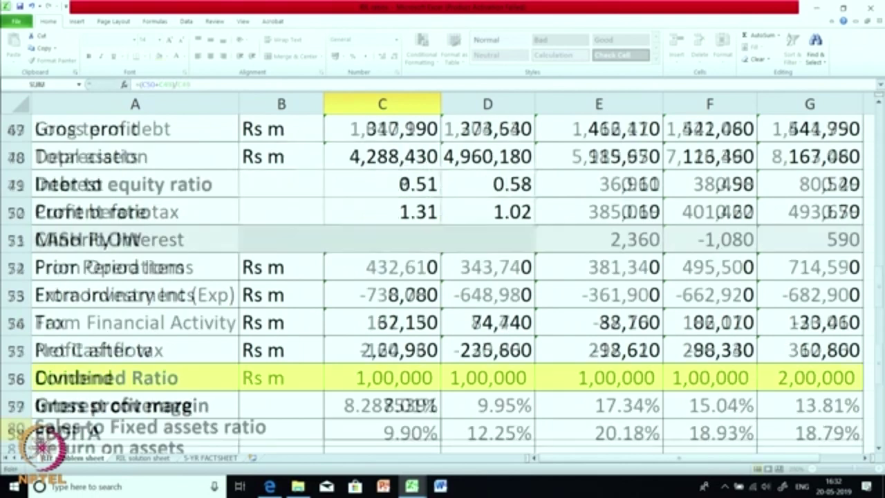
- Fill interest coverage across to G79, giving 8.29 through 7.13
{"action": "left_click", "coordinate": [393, 411]}
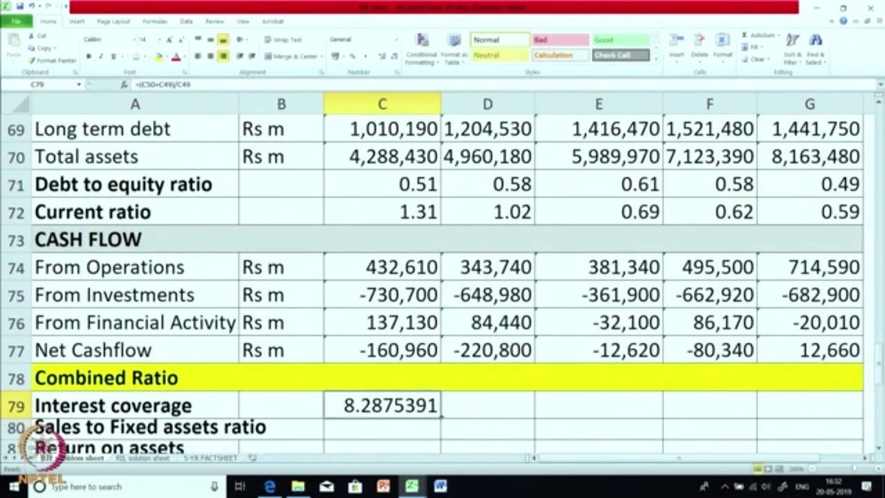
{"action": "left_click_drag", "start_coordinate": [440, 418], "coordinate": [857, 419]}
{"action": "left_click", "coordinate": [464, 357]}
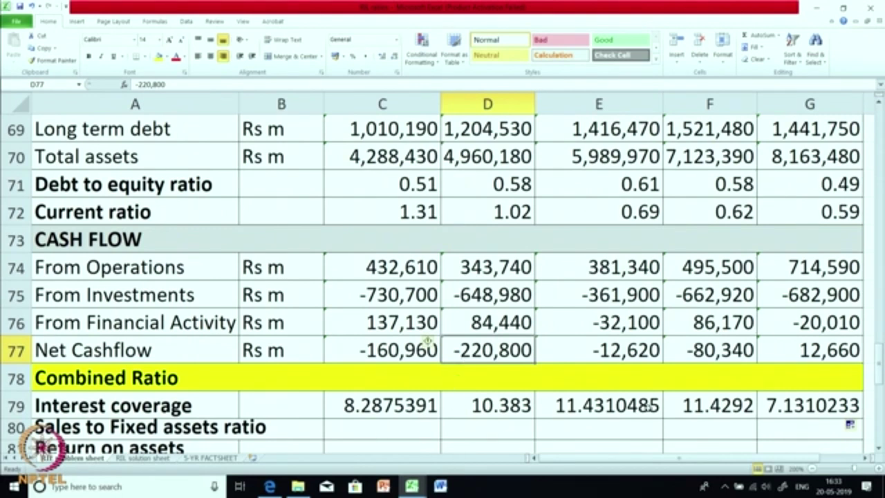
{"action": "left_click", "coordinate": [806, 413]}
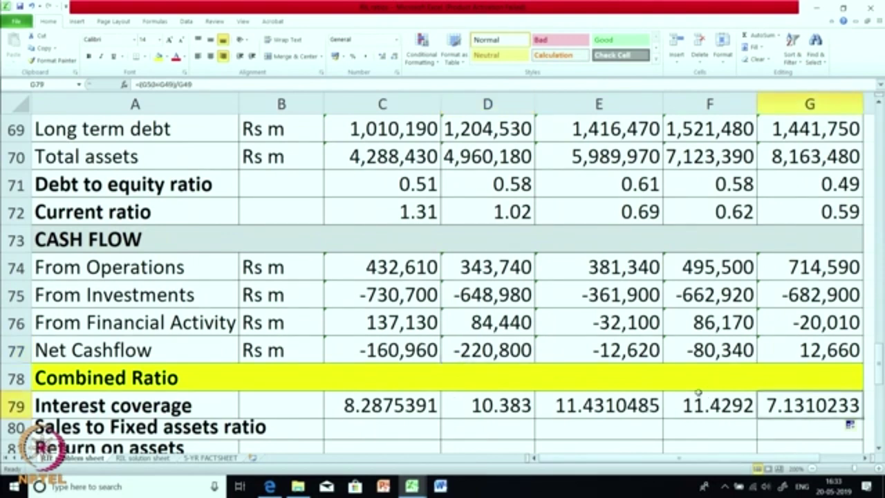
{"action": "scroll", "coordinate": [698, 394], "scroll_direction": "down", "scroll_amount": 1}
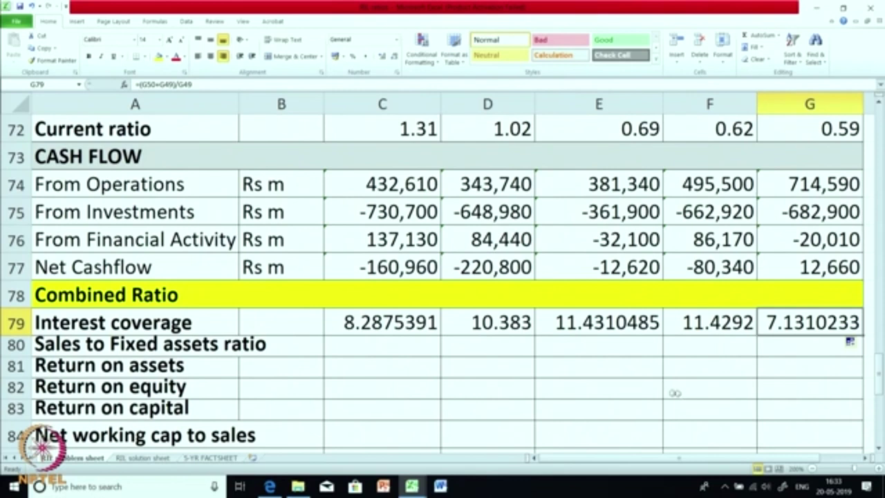
- Enter =C44/C65 in C80 as net sales over net fixed assets
{"action": "left_click", "coordinate": [429, 346]}
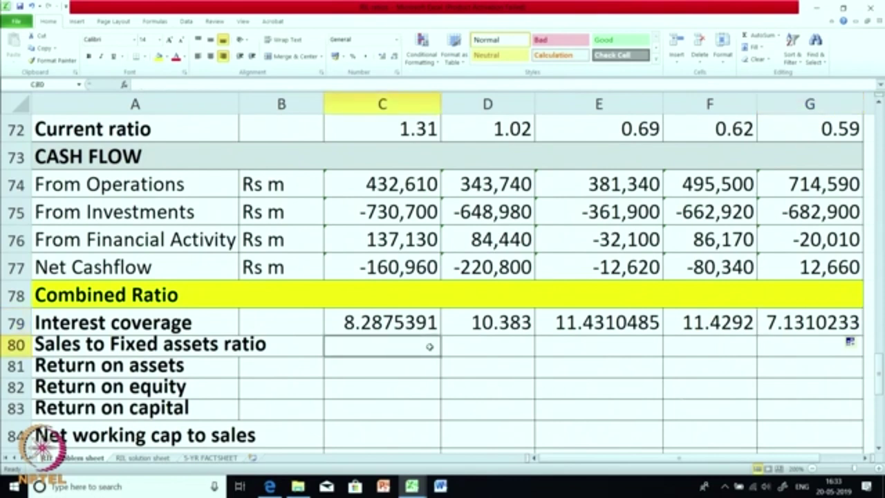
{"action": "type", "text": "="}
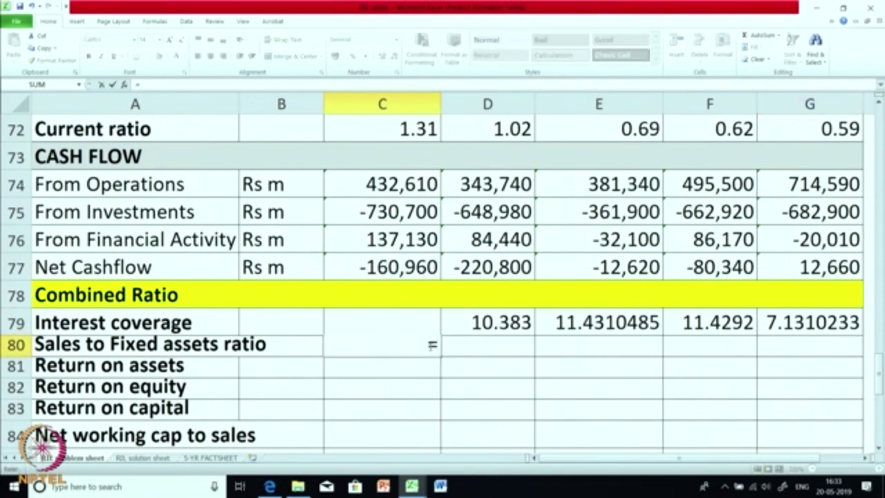
{"action": "scroll", "coordinate": [436, 331], "scroll_direction": "up", "scroll_amount": 8}
{"action": "scroll", "coordinate": [437, 333], "scroll_direction": "up", "scroll_amount": 5}
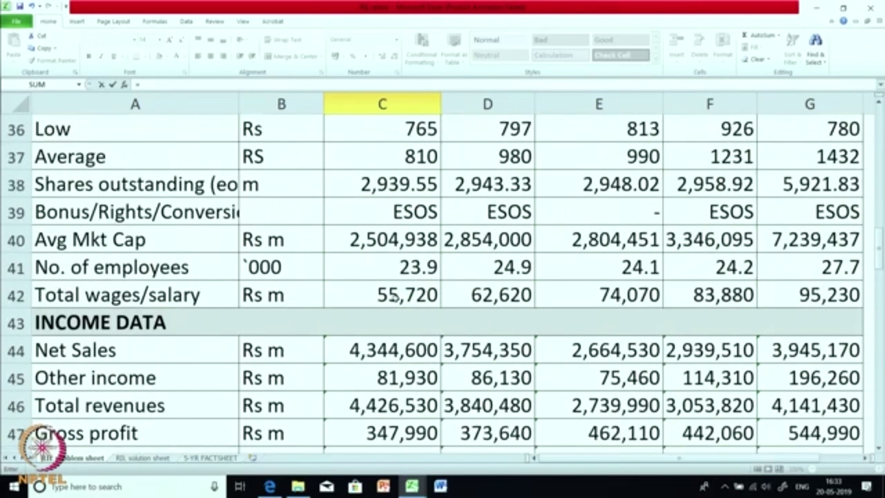
{"action": "left_click", "coordinate": [401, 348]}
{"action": "scroll", "coordinate": [401, 349], "scroll_direction": "down", "scroll_amount": 9}
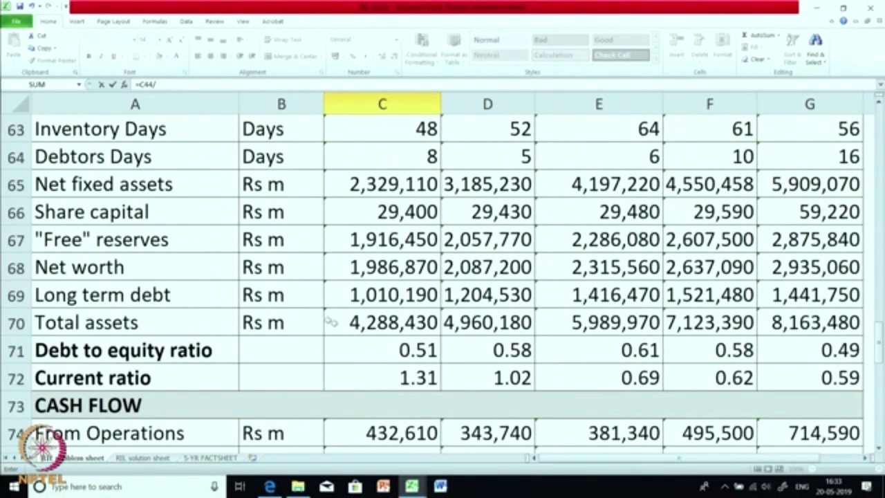
{"action": "left_click", "coordinate": [365, 182]}
{"action": "key", "text": "Return"}
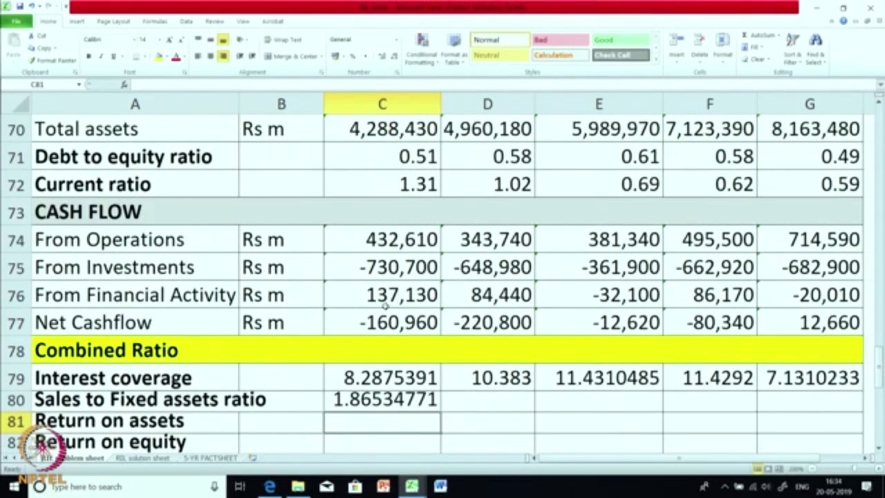
- Fill the sales to fixed assets ratio across to G80 (1.865 to 0.668)
{"action": "scroll", "coordinate": [386, 306], "scroll_direction": "down", "scroll_amount": 2}
{"action": "left_click", "coordinate": [387, 237]}
{"action": "left_click_drag", "start_coordinate": [441, 245], "coordinate": [821, 240]}
{"action": "left_click", "coordinate": [602, 297]}
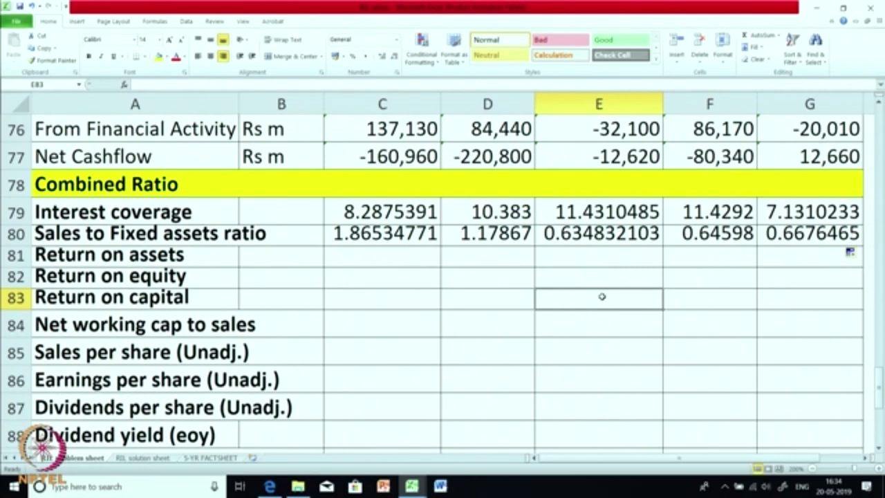
{"action": "left_click", "coordinate": [359, 235]}
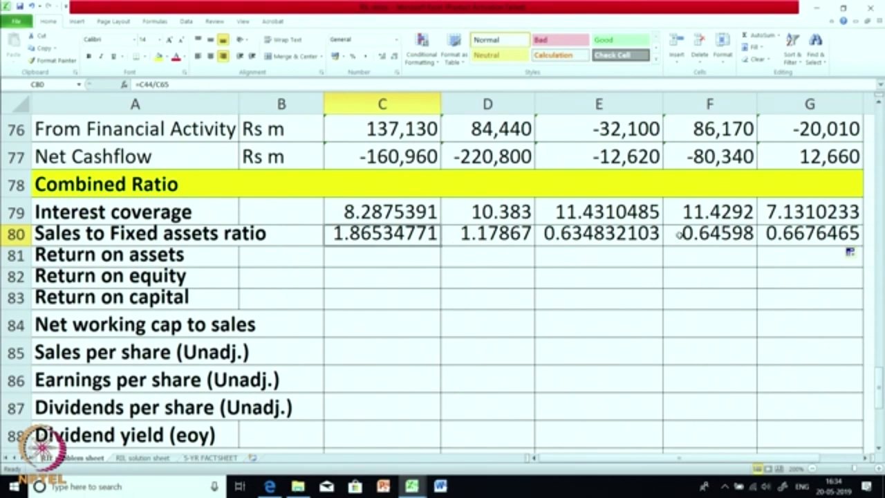
{"action": "left_click", "coordinate": [593, 236]}
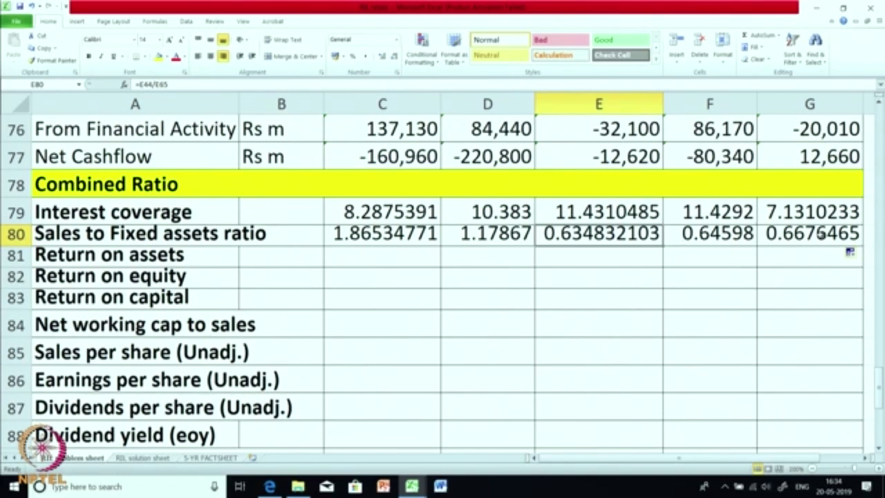
{"action": "scroll", "coordinate": [547, 293], "scroll_direction": "up", "scroll_amount": 2}
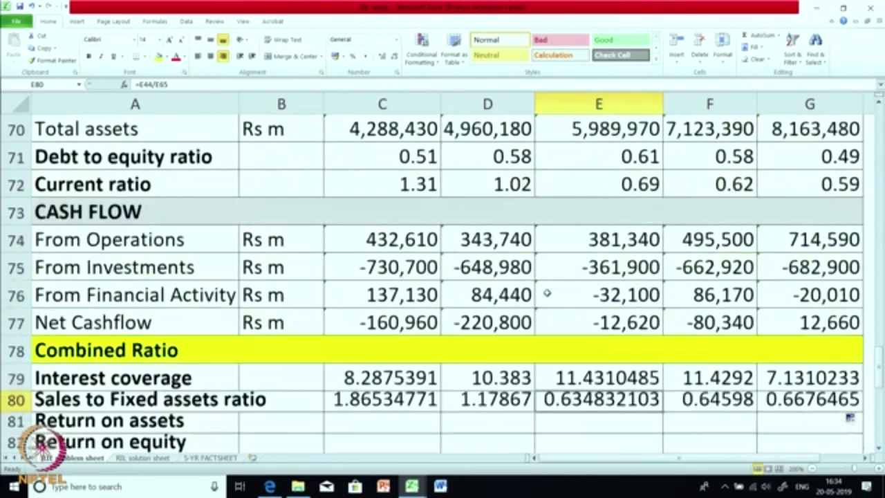
{"action": "scroll", "coordinate": [547, 293], "scroll_direction": "up", "scroll_amount": 1}
{"action": "scroll", "coordinate": [546, 293], "scroll_direction": "up", "scroll_amount": 3}
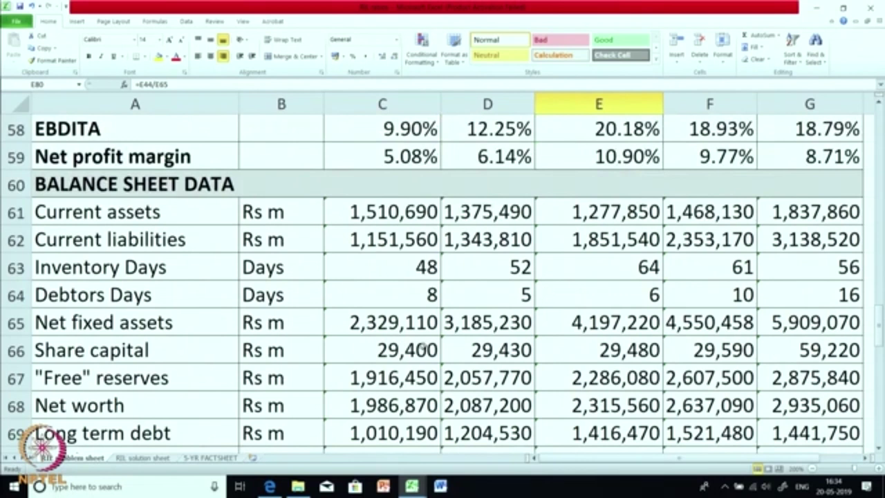
{"action": "left_click", "coordinate": [614, 325]}
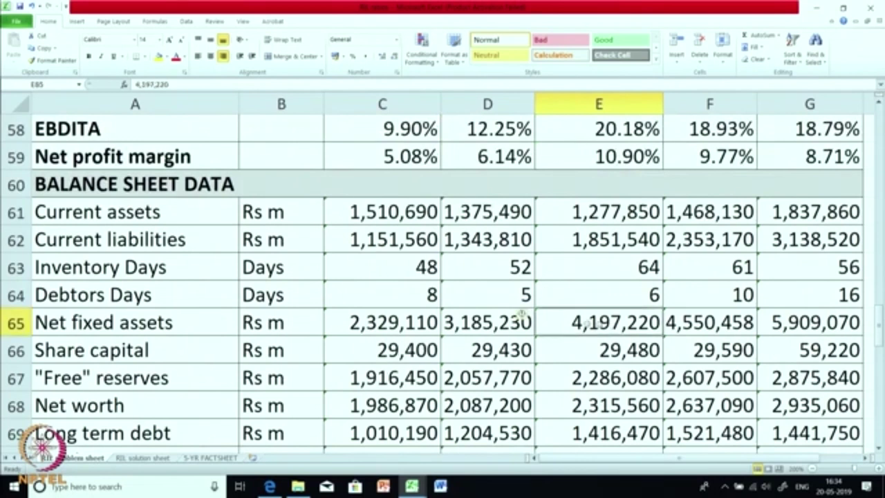
{"action": "scroll", "coordinate": [416, 361], "scroll_direction": "up", "scroll_amount": 5}
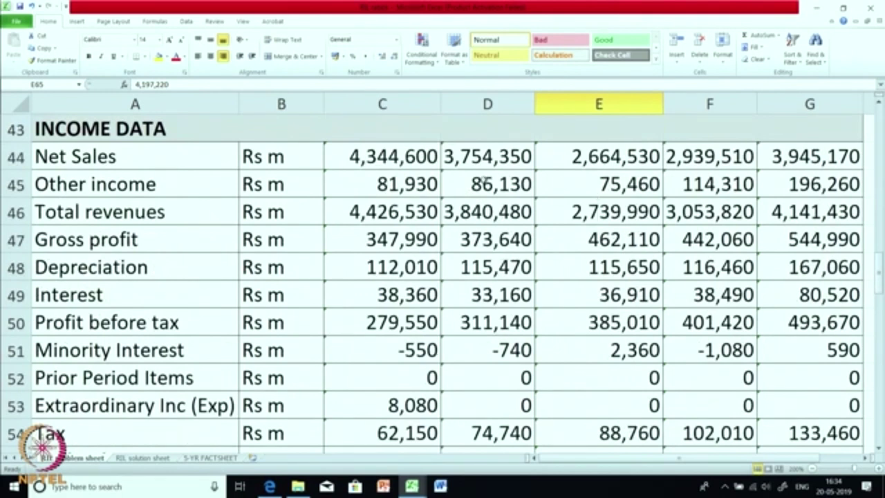
{"action": "left_click", "coordinate": [615, 162]}
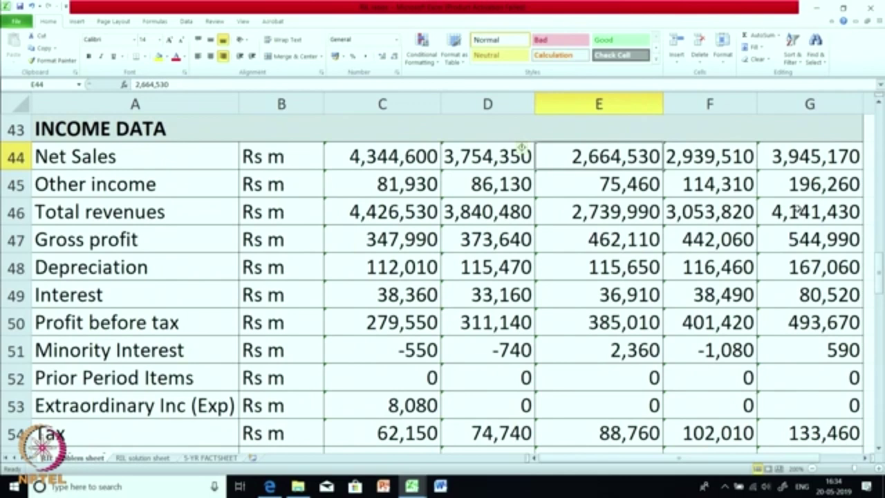
{"action": "scroll", "coordinate": [797, 211], "scroll_direction": "down", "scroll_amount": 11}
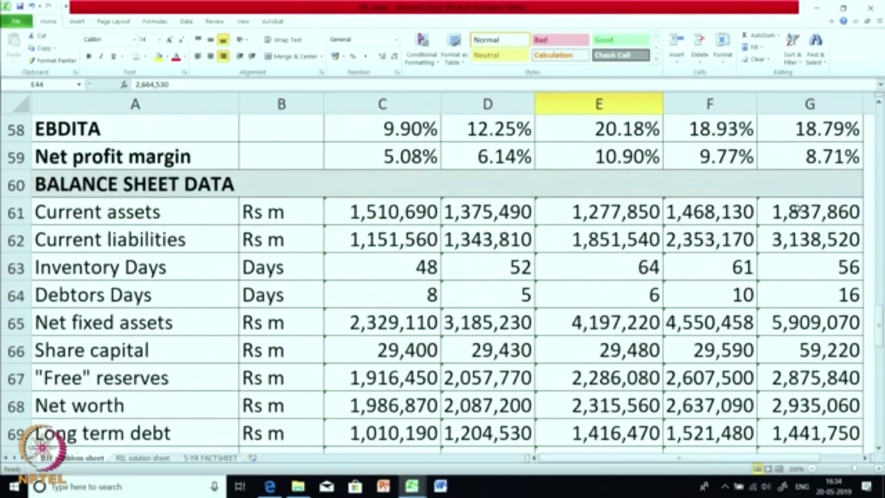
{"action": "scroll", "coordinate": [797, 211], "scroll_direction": "up", "scroll_amount": 1}
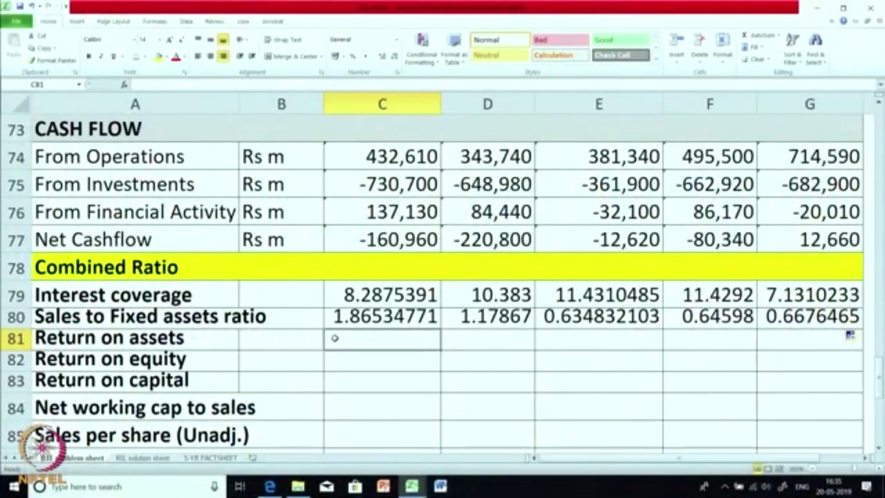
- Enter first-year Return on assets as =C55/C70, profit after tax over total assets
{"action": "type", "text": "="}
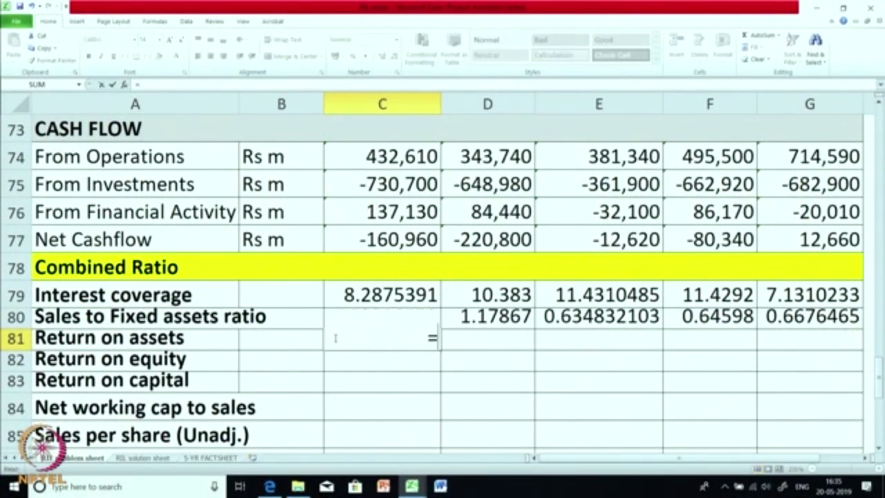
{"action": "scroll", "coordinate": [336, 338], "scroll_direction": "up", "scroll_amount": 2}
{"action": "scroll", "coordinate": [336, 338], "scroll_direction": "up", "scroll_amount": 4}
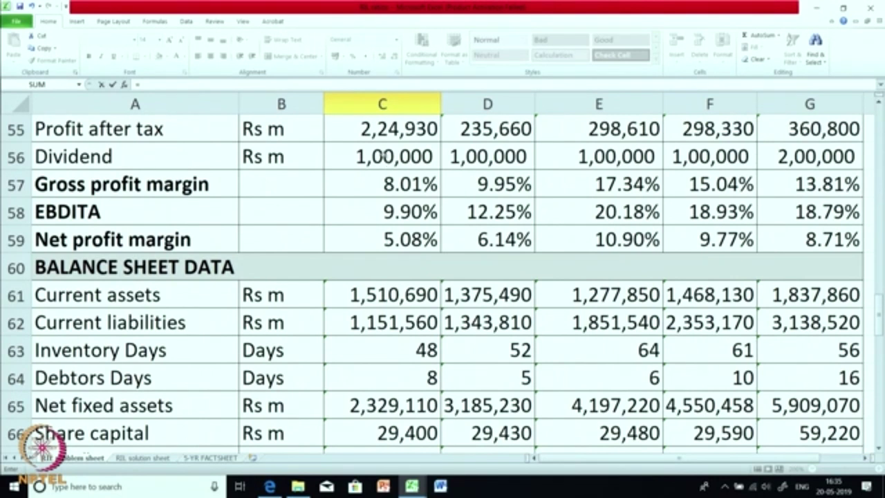
{"action": "left_click", "coordinate": [365, 131]}
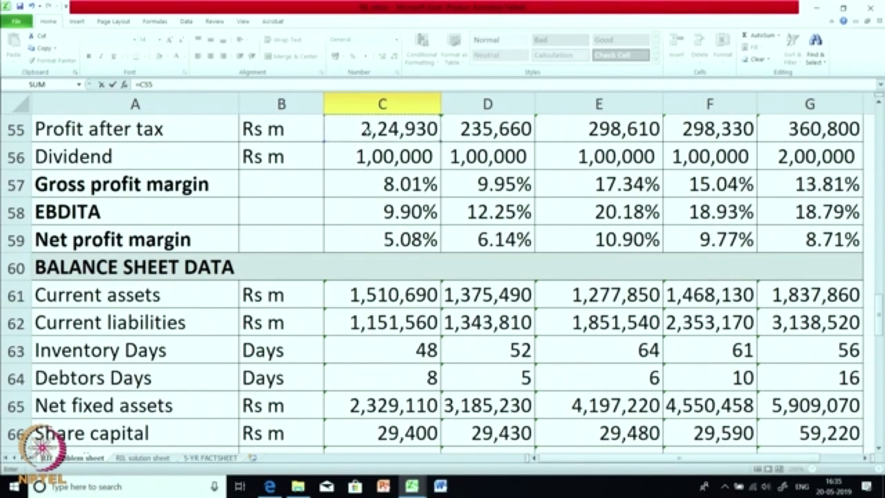
{"action": "type", "text": "/"}
{"action": "scroll", "coordinate": [359, 199], "scroll_direction": "down", "scroll_amount": 2}
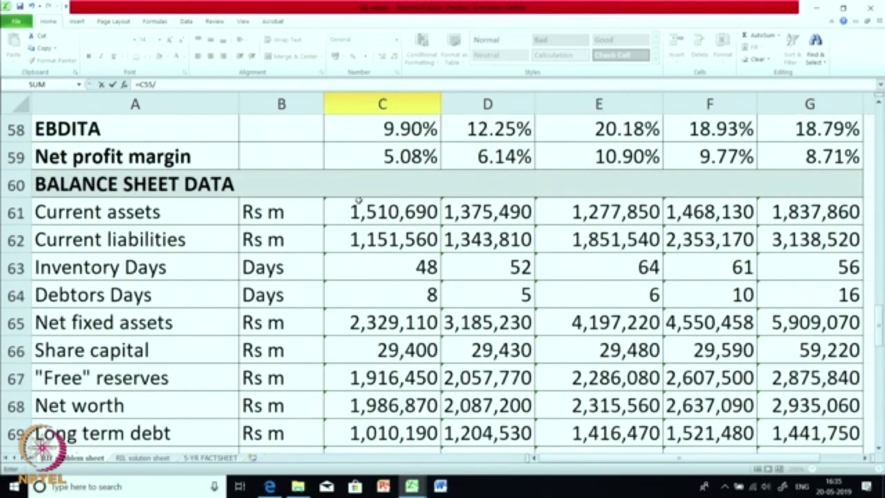
{"action": "scroll", "coordinate": [358, 200], "scroll_direction": "down", "scroll_amount": 1}
{"action": "left_click", "coordinate": [392, 294]}
{"action": "key", "text": "Return"}
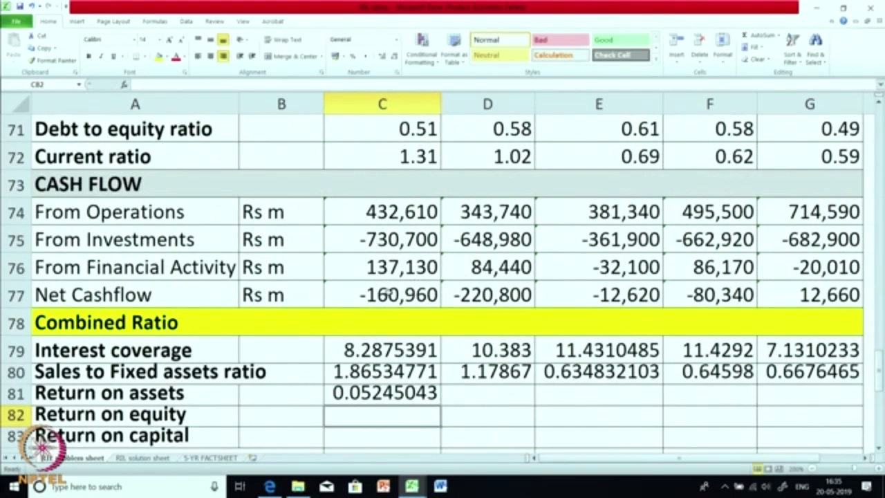
- Round Return on assets to four decimals and copy it across to column G
{"action": "left_click", "coordinate": [392, 398]}
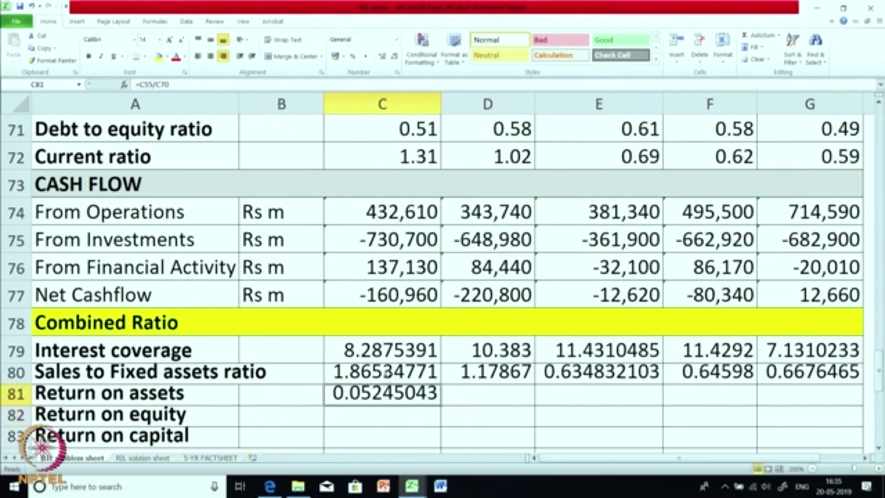
{"action": "left_click", "coordinate": [390, 60]}
{"action": "left_click", "coordinate": [390, 59]}
{"action": "left_click", "coordinate": [391, 60]}
{"action": "left_click", "coordinate": [390, 59]}
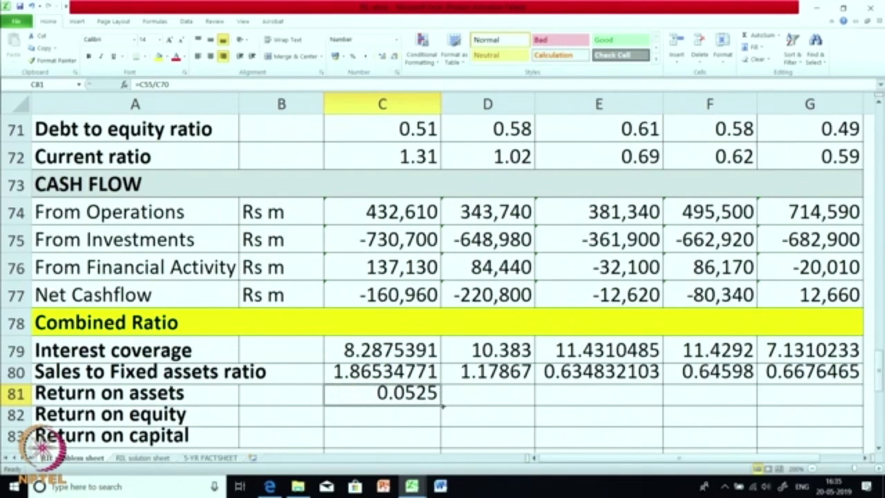
{"action": "left_click_drag", "start_coordinate": [441, 407], "coordinate": [807, 406]}
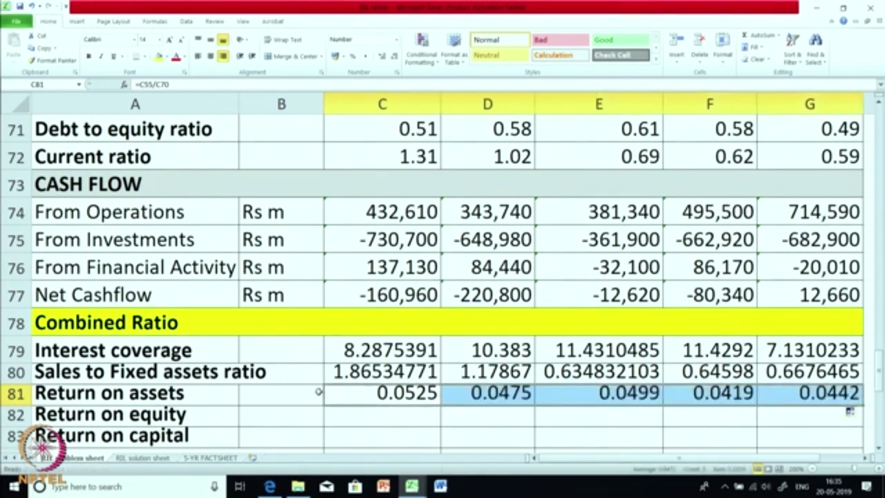
- Show Return on assets as two-decimal percentages for all five years, 5.25% to 4.42%
{"action": "left_click", "coordinate": [393, 398]}
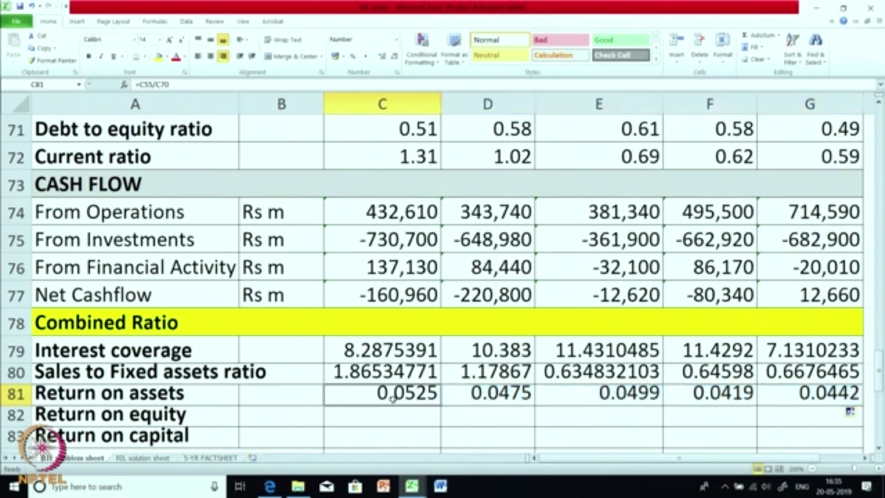
{"action": "left_click", "coordinate": [353, 56]}
{"action": "left_click", "coordinate": [381, 55]}
{"action": "left_click", "coordinate": [381, 55]}
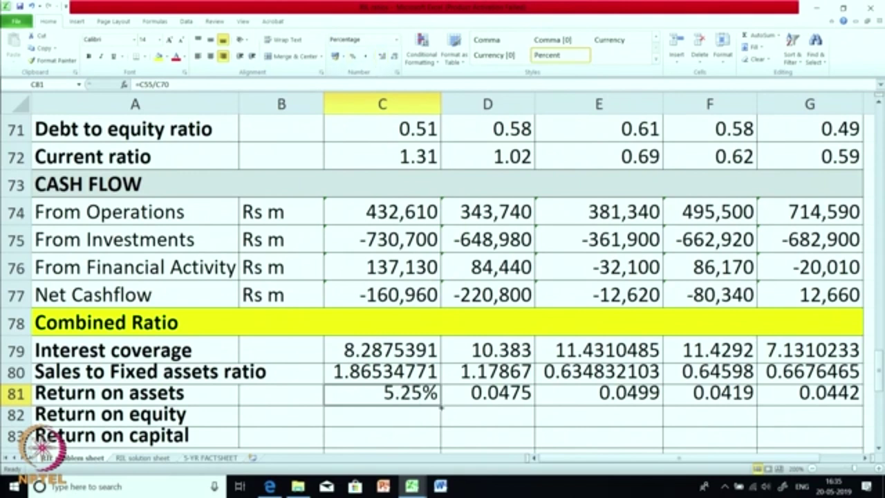
{"action": "left_click_drag", "start_coordinate": [440, 406], "coordinate": [837, 400]}
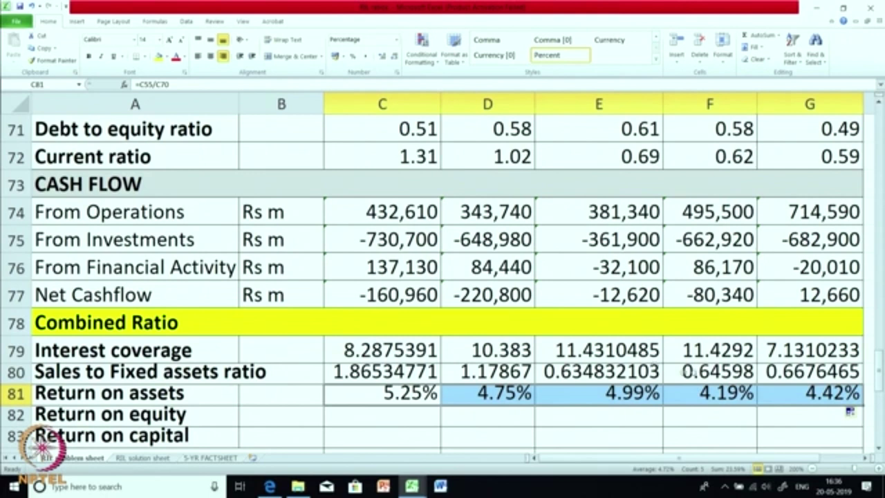
- Check the Sales to Fixed assets formula and select C82 for Return on equity
{"action": "scroll", "coordinate": [584, 322], "scroll_direction": "down", "scroll_amount": 1}
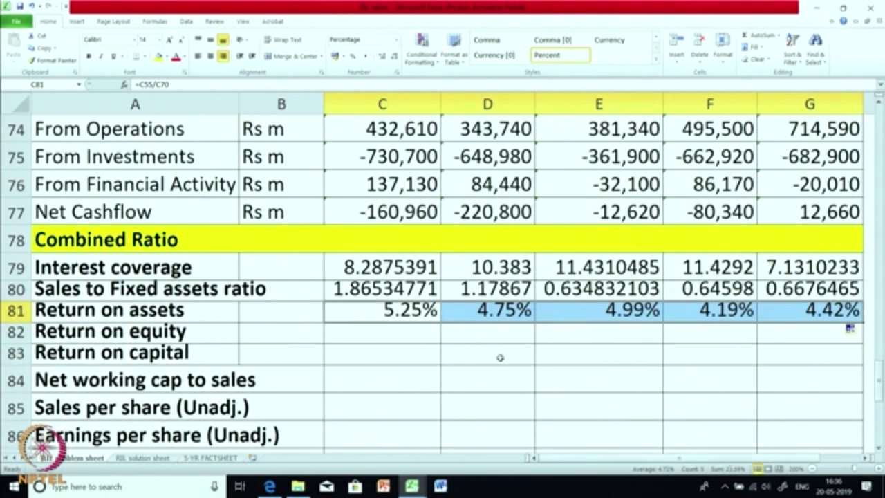
{"action": "left_click", "coordinate": [402, 295]}
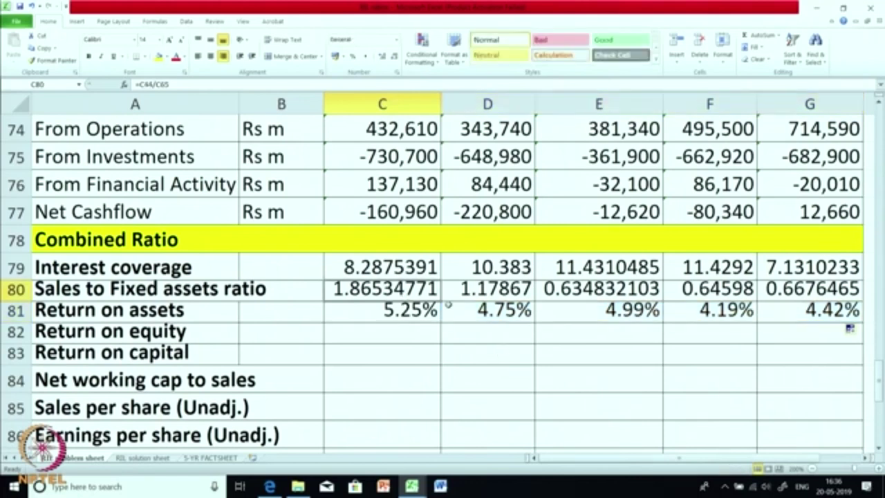
{"action": "left_click", "coordinate": [372, 335]}
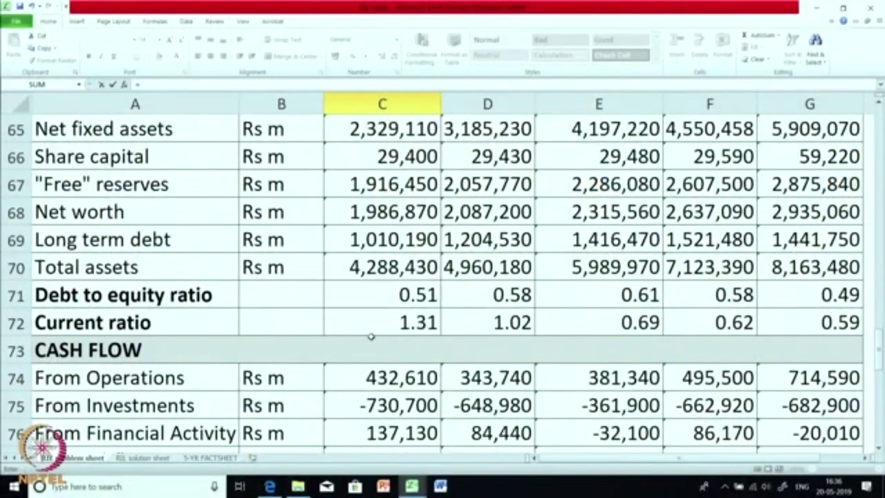
- Enter first-year Return on equity as =C55/C68, profit after tax over net worth
{"action": "scroll", "coordinate": [371, 337], "scroll_direction": "up", "scroll_amount": 4}
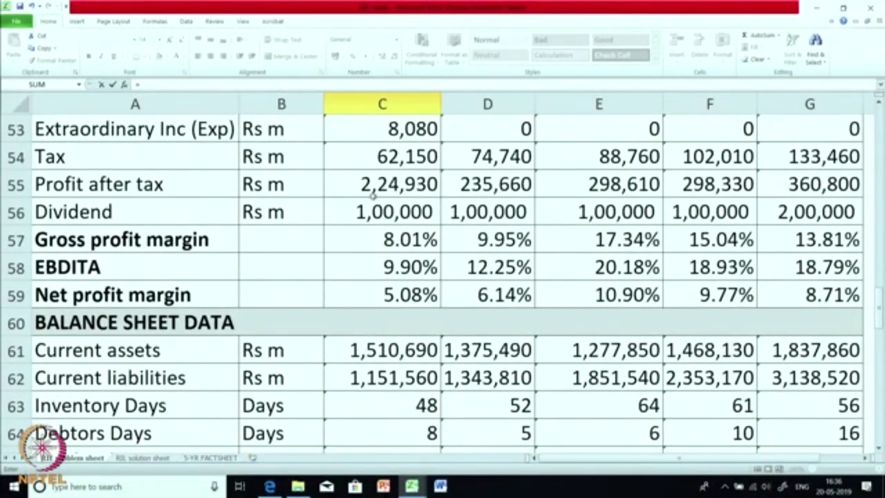
{"action": "left_click", "coordinate": [372, 191]}
{"action": "scroll", "coordinate": [405, 235], "scroll_direction": "down", "scroll_amount": 3}
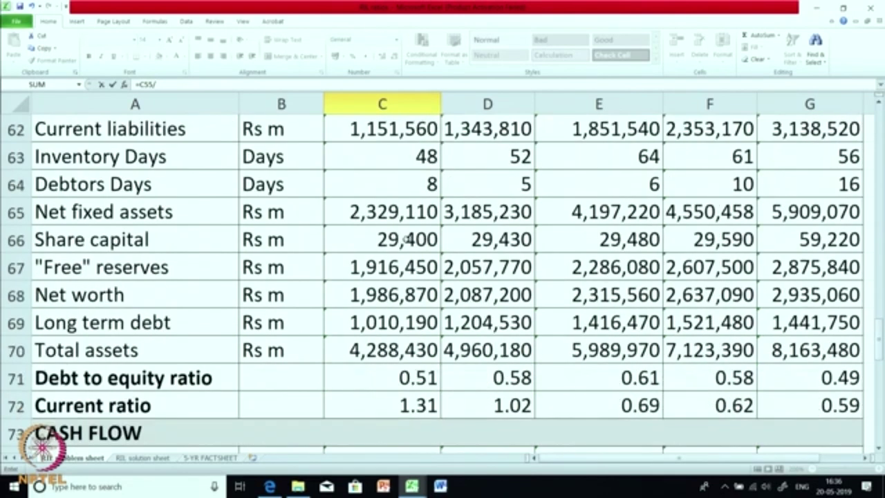
{"action": "left_click", "coordinate": [372, 219]}
{"action": "key", "text": "Return"}
- Format Return on equity as two-decimal percentages and fill to G82: 11.32% through 12.29%
{"action": "scroll", "coordinate": [377, 297], "scroll_direction": "down", "scroll_amount": 4}
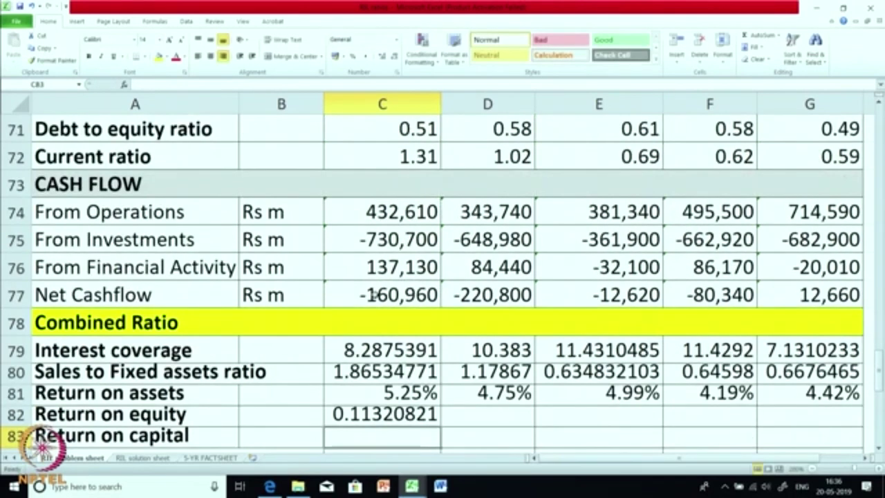
{"action": "left_click", "coordinate": [386, 336]}
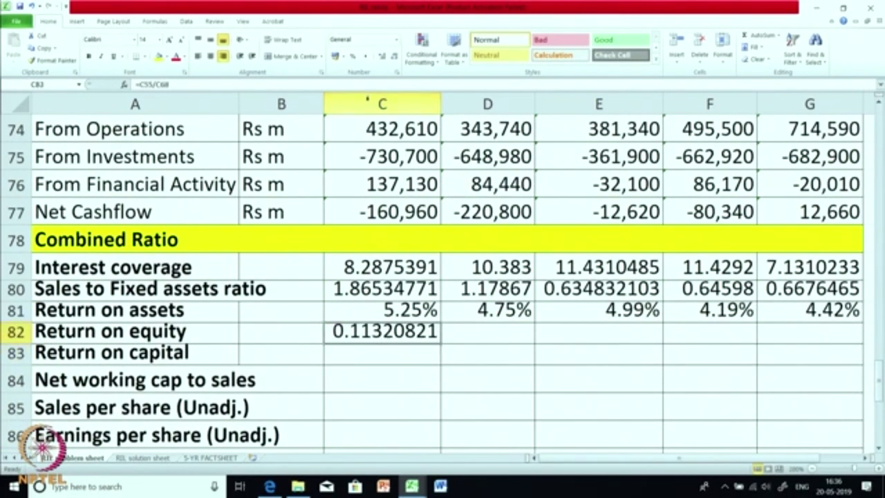
{"action": "left_click", "coordinate": [352, 57]}
{"action": "left_click", "coordinate": [382, 56]}
{"action": "left_click", "coordinate": [382, 56]}
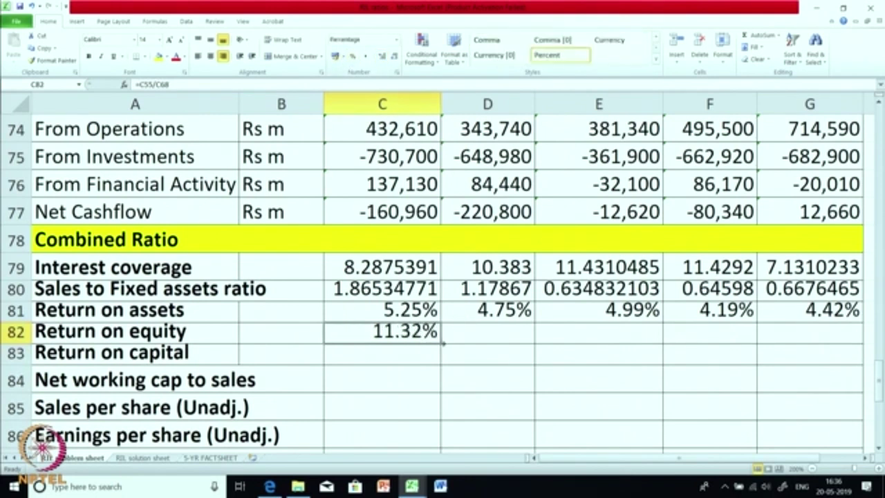
{"action": "left_click_drag", "start_coordinate": [440, 343], "coordinate": [827, 342]}
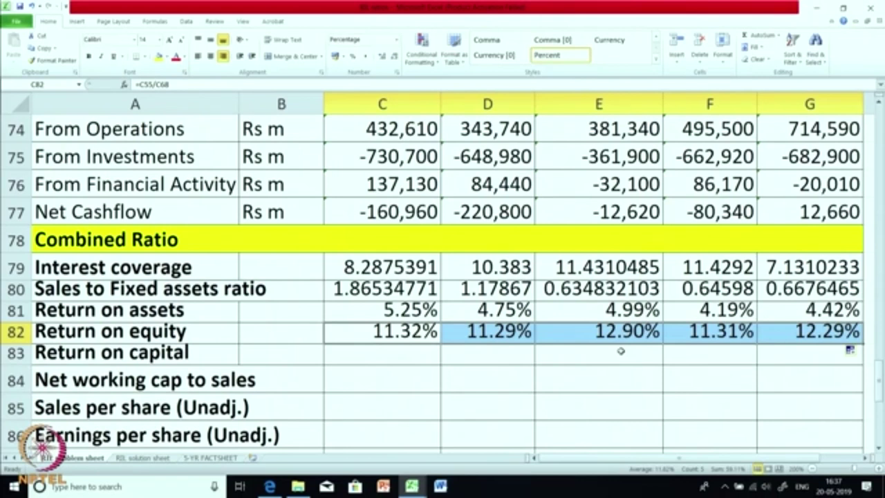
{"action": "left_click", "coordinate": [813, 337]}
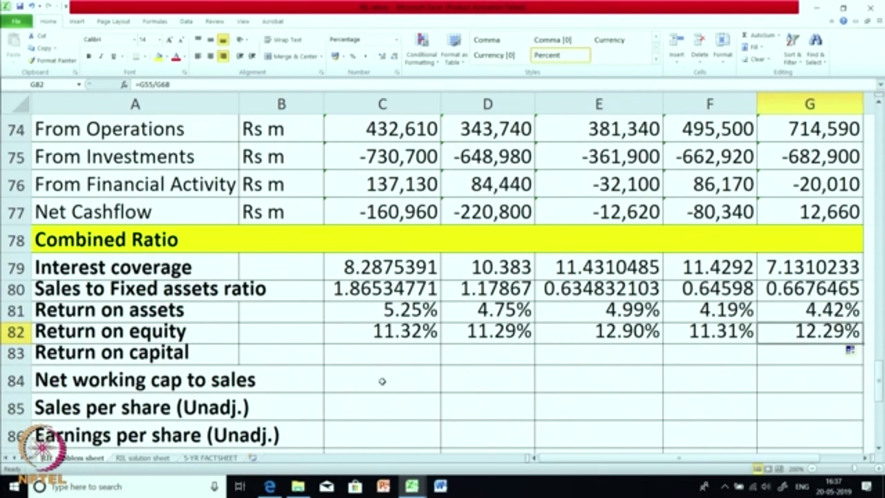
{"action": "left_click", "coordinate": [380, 357]}
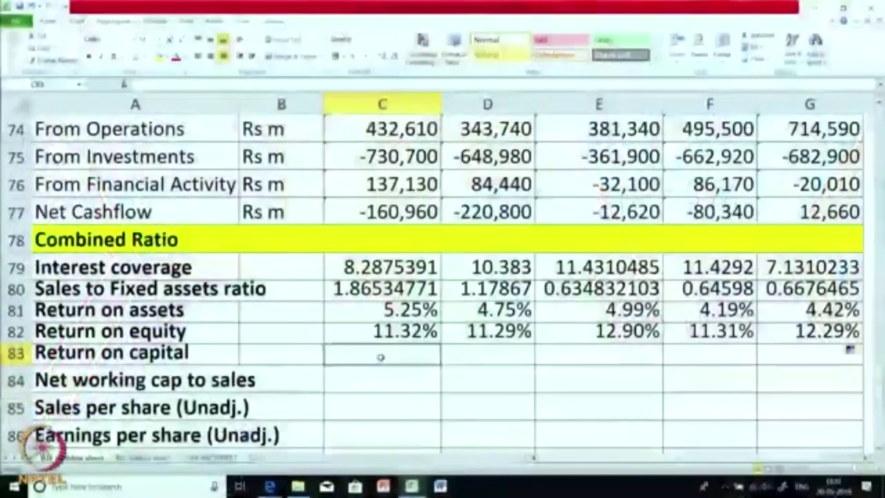
- Build the Return on capital formula: profit before tax plus interest over long-term debt plus net worth
{"action": "type", "text": "="}
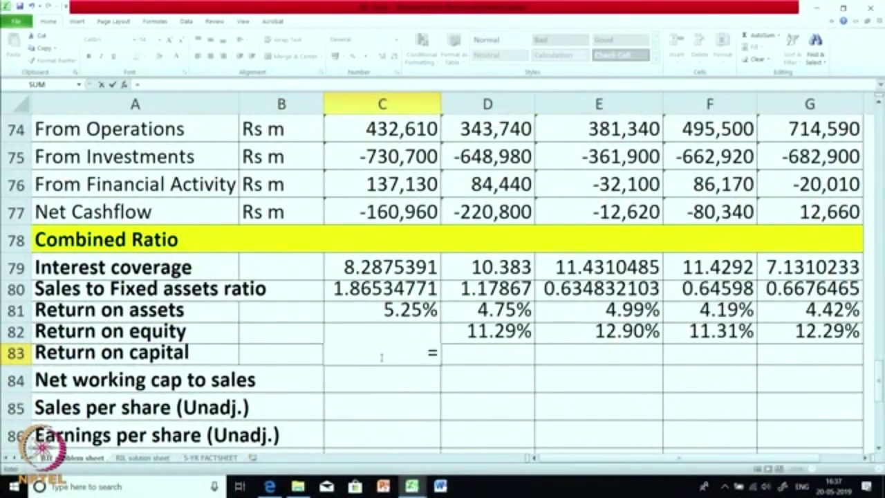
{"action": "type", "text": "("}
{"action": "scroll", "coordinate": [380, 356], "scroll_direction": "up", "scroll_amount": 6}
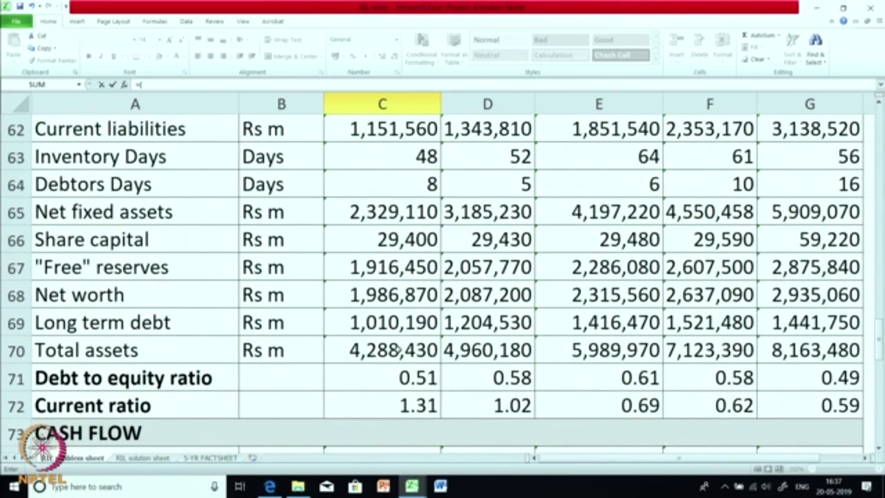
{"action": "scroll", "coordinate": [398, 349], "scroll_direction": "up", "scroll_amount": 3}
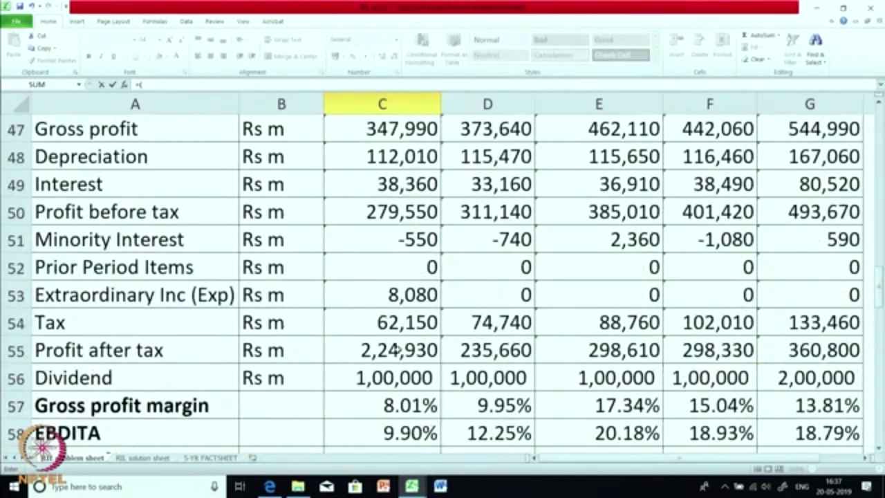
{"action": "left_click", "coordinate": [390, 217]}
{"action": "left_click", "coordinate": [407, 186]}
{"action": "type", "text": ")/"}
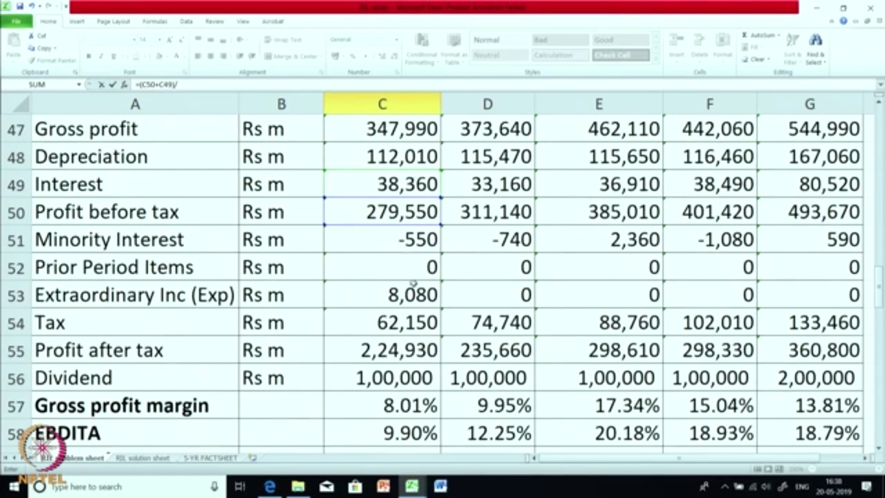
{"action": "scroll", "coordinate": [414, 283], "scroll_direction": "down", "scroll_amount": 5}
{"action": "left_click", "coordinate": [374, 319]}
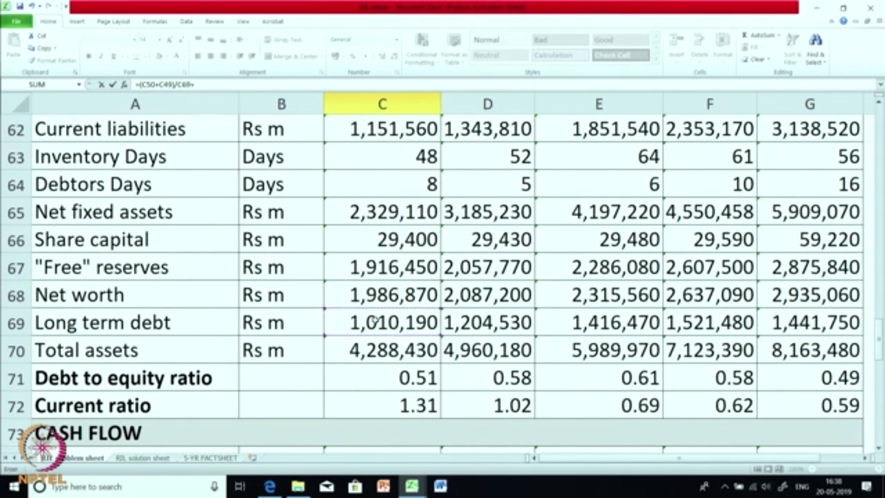
{"action": "left_click", "coordinate": [378, 296]}
- Commit =(C50+C49)/(C69+C68) in C83, adding the missing bracket after the error prompt
{"action": "key", "text": "Return"}
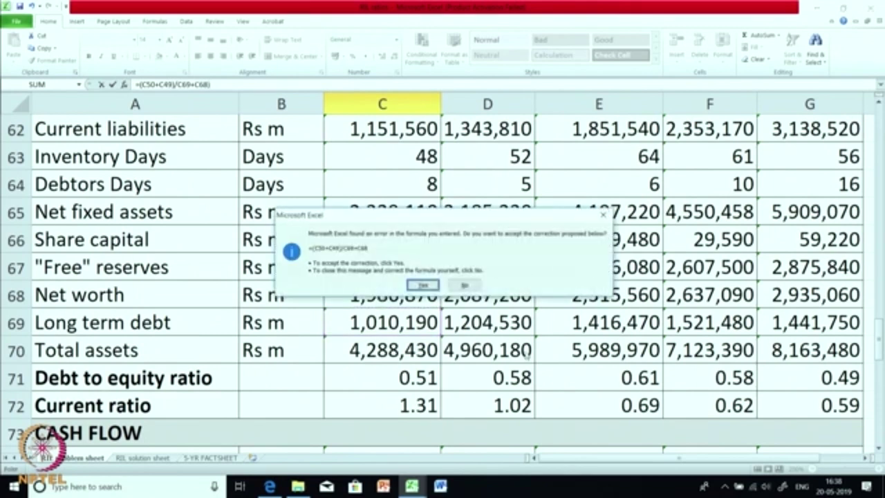
{"action": "left_click", "coordinate": [465, 286]}
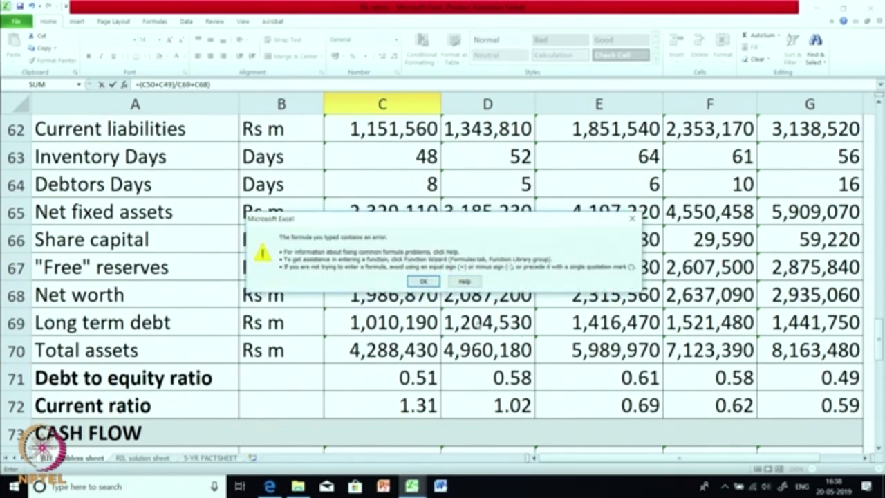
{"action": "left_click", "coordinate": [423, 281]}
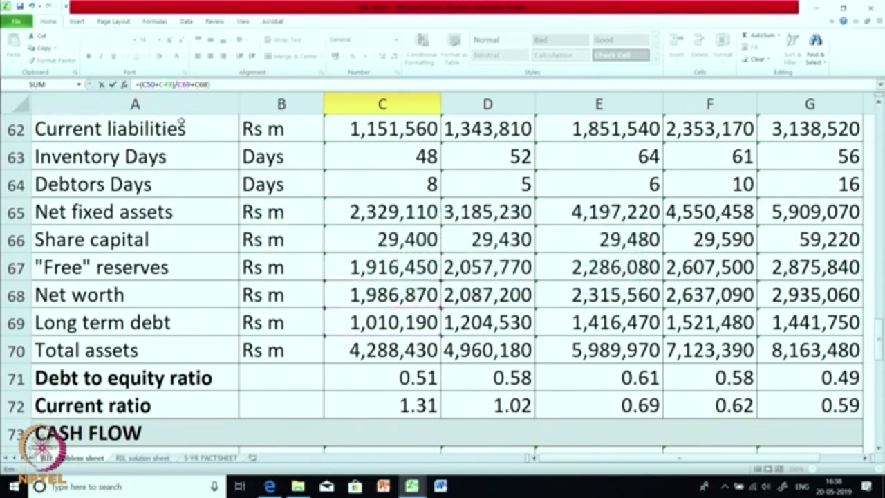
{"action": "type", "text": "("}
{"action": "key", "text": "Return"}
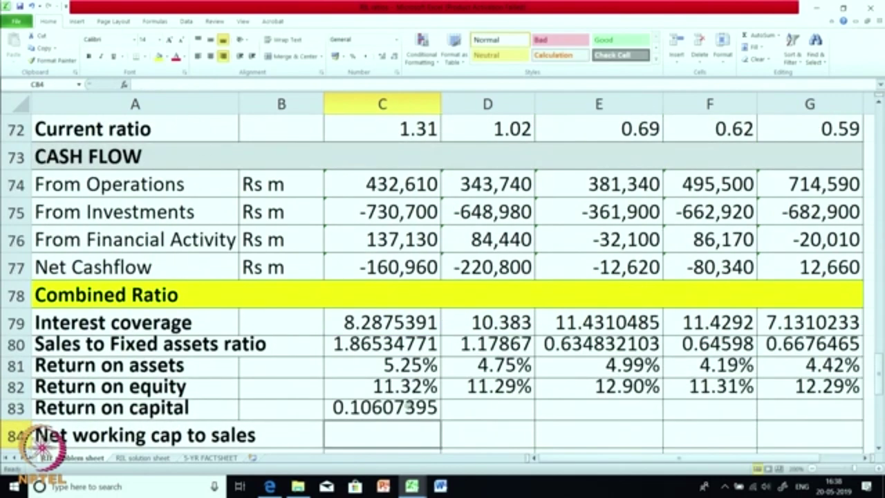
- Format C83 as a two-decimal percentage, showing 10.61%
{"action": "left_click", "coordinate": [409, 406]}
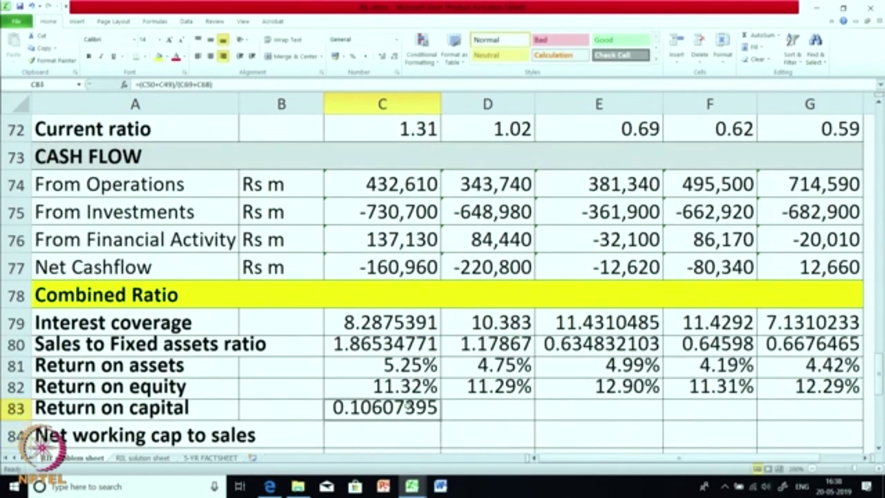
{"action": "left_click", "coordinate": [352, 56]}
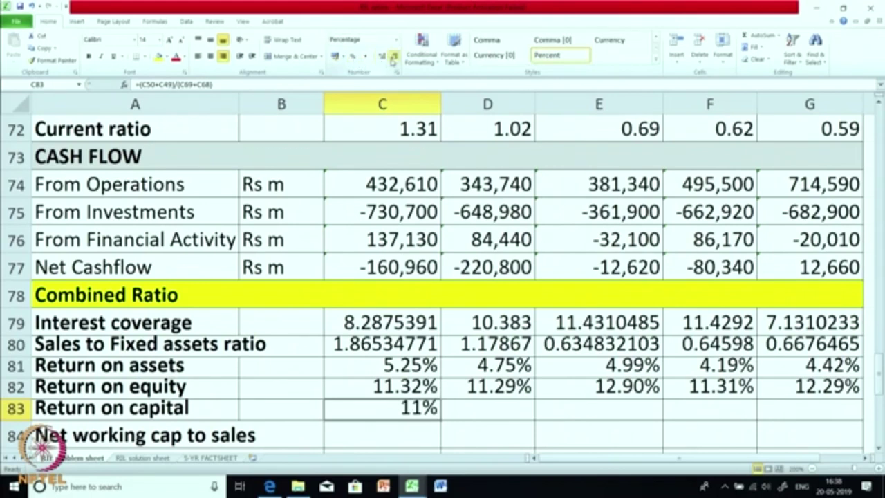
{"action": "left_click", "coordinate": [381, 57]}
{"action": "left_click", "coordinate": [381, 57]}
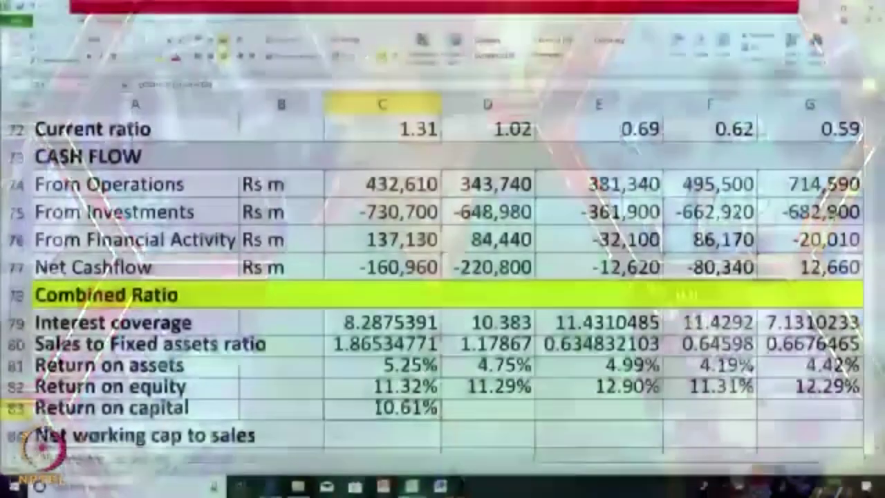
- Fill Return on capital across to column G: 10.61%, 10.46%, 11.31%, 10.58%, 13.12%
{"action": "scroll", "coordinate": [443, 338], "scroll_direction": "down", "scroll_amount": 1}
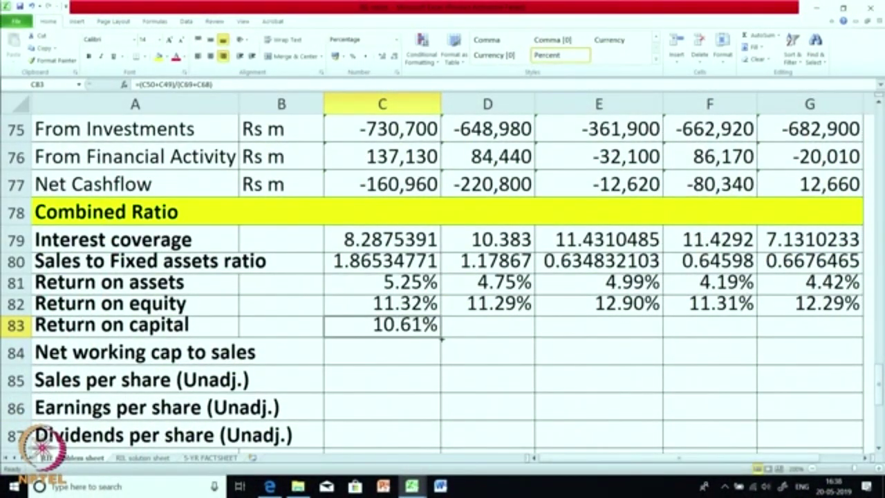
{"action": "left_click_drag", "start_coordinate": [441, 339], "coordinate": [788, 335]}
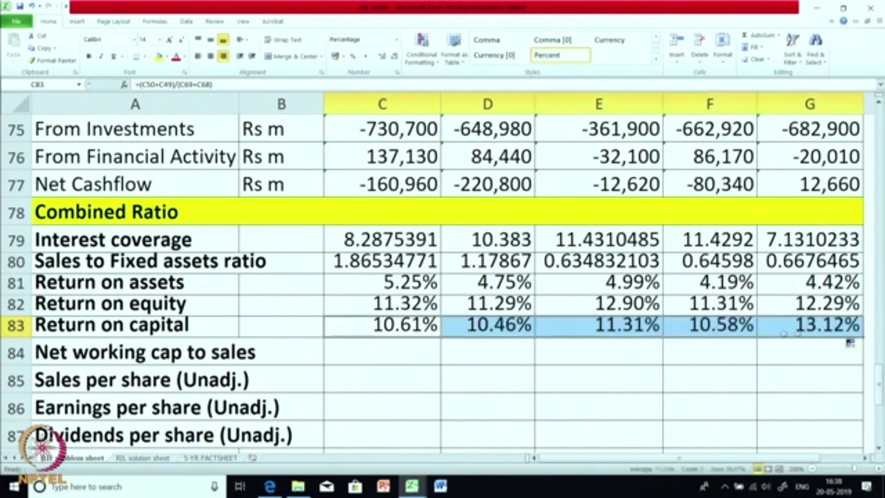
{"action": "left_click", "coordinate": [487, 282]}
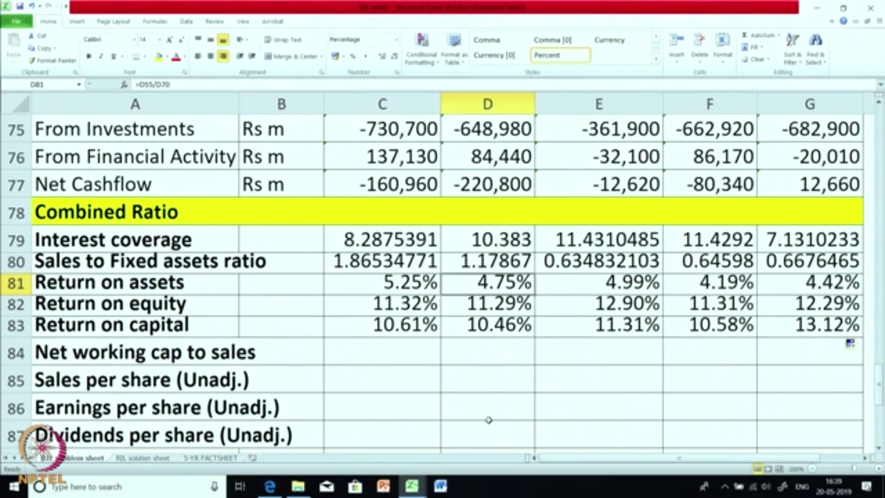
- Enter =(C61-C62)/C44 in C84: current assets minus current liabilities over sales
{"action": "left_click", "coordinate": [367, 358]}
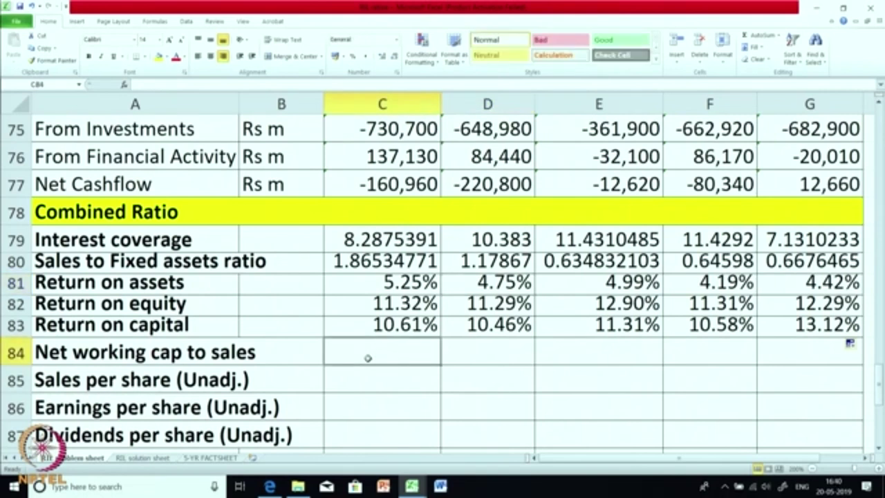
{"action": "type", "text": "="}
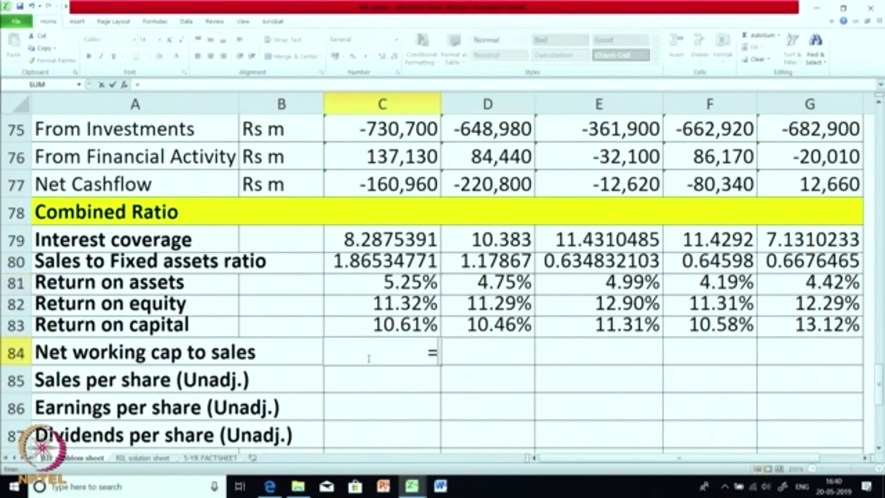
{"action": "type", "text": "("}
{"action": "scroll", "coordinate": [369, 357], "scroll_direction": "up", "scroll_amount": 2}
{"action": "scroll", "coordinate": [367, 355], "scroll_direction": "up", "scroll_amount": 3}
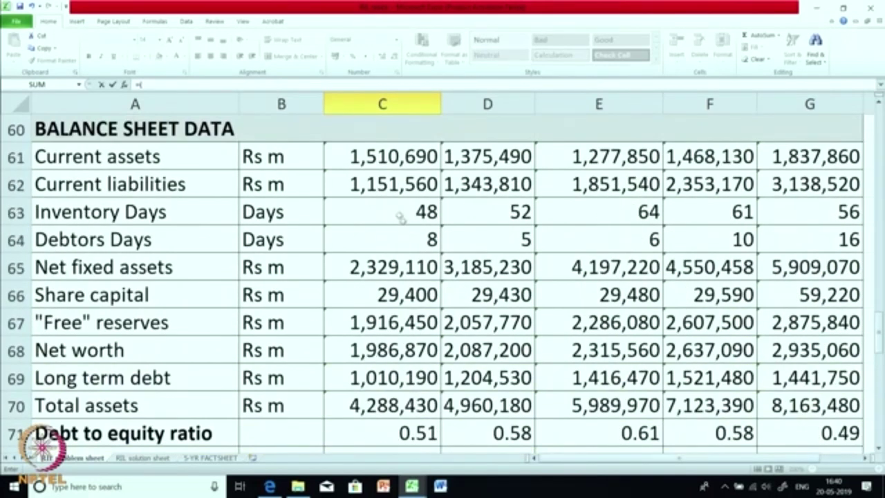
{"action": "left_click", "coordinate": [393, 161]}
{"action": "type", "text": "-"}
{"action": "left_click", "coordinate": [401, 187]}
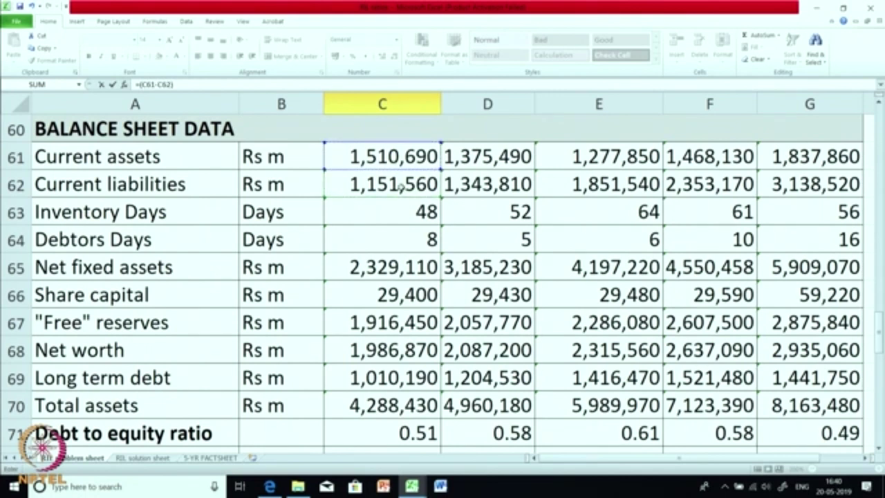
{"action": "scroll", "coordinate": [395, 263], "scroll_direction": "up", "scroll_amount": 4}
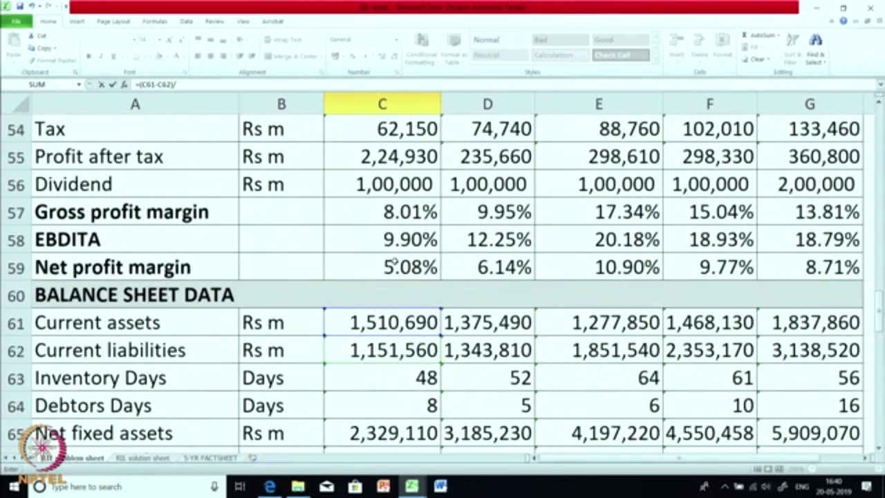
{"action": "scroll", "coordinate": [392, 263], "scroll_direction": "up", "scroll_amount": 3}
{"action": "left_click", "coordinate": [410, 268]}
{"action": "key", "text": "Return"}
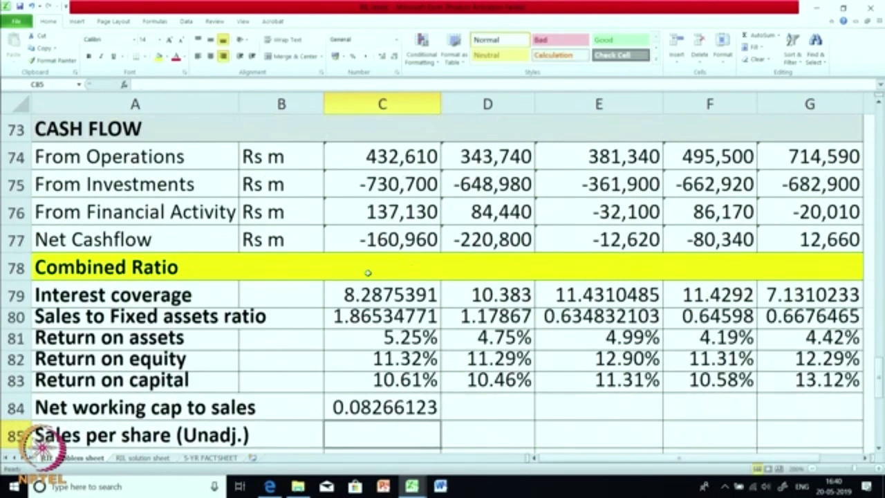
- Format net working capital to sales as two-decimal percentages and fill to G84: 8.27% through -32.97%
{"action": "scroll", "coordinate": [446, 338], "scroll_direction": "down", "scroll_amount": 1}
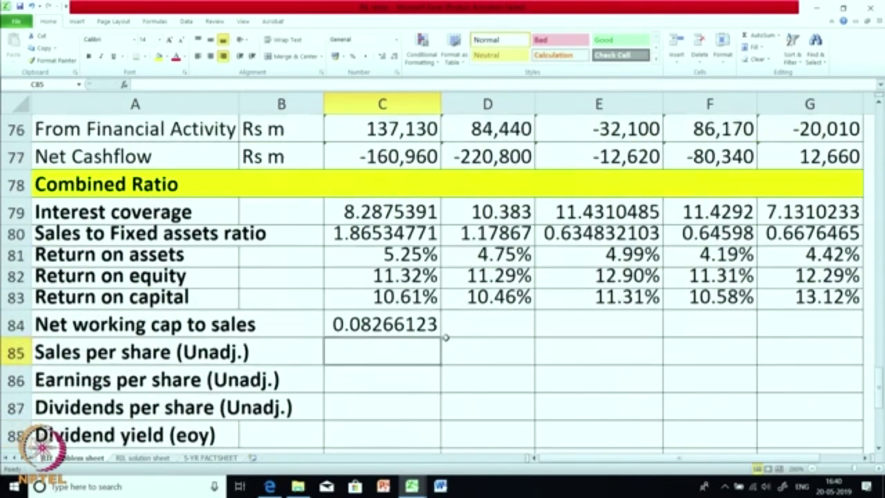
{"action": "left_click", "coordinate": [397, 331]}
{"action": "left_click", "coordinate": [393, 56]}
{"action": "left_click", "coordinate": [394, 56]}
{"action": "left_click", "coordinate": [393, 57]}
{"action": "left_click", "coordinate": [393, 57]}
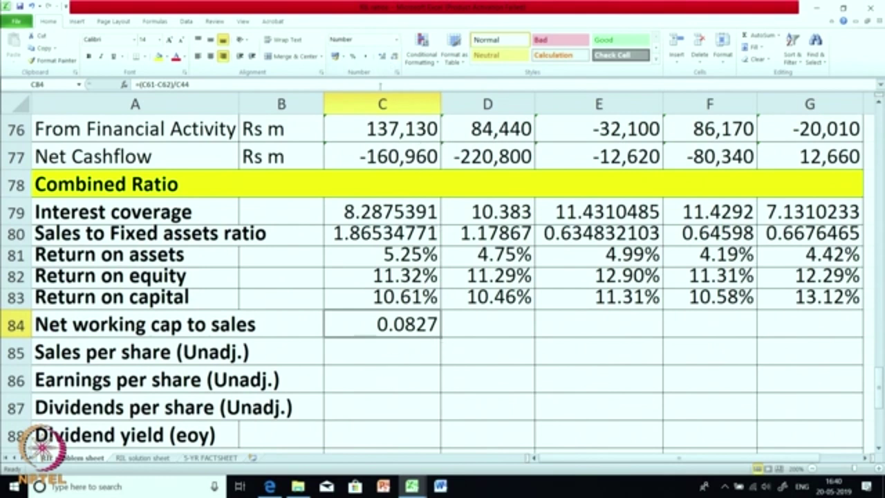
{"action": "left_click", "coordinate": [353, 56]}
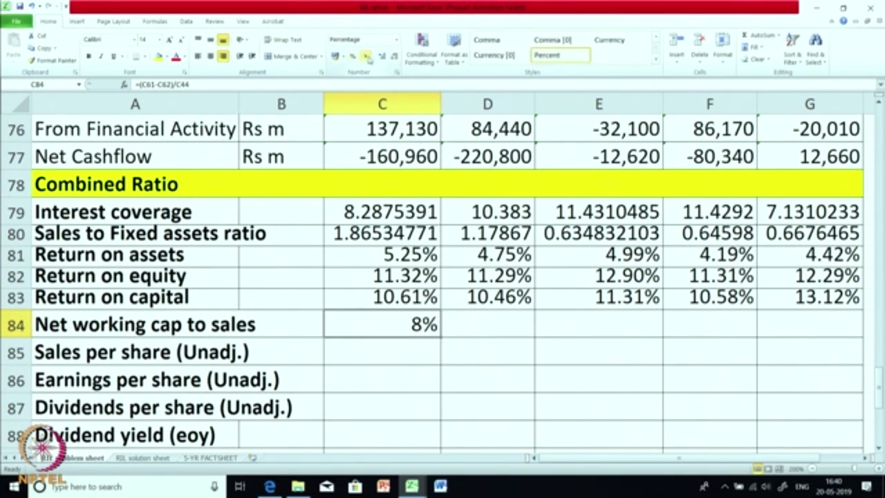
{"action": "left_click", "coordinate": [378, 57]}
{"action": "left_click", "coordinate": [378, 58]}
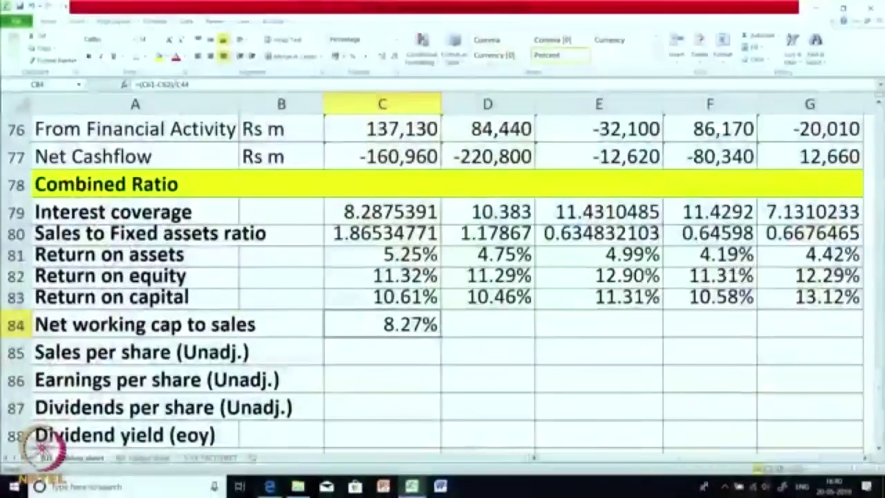
{"action": "left_click_drag", "start_coordinate": [438, 340], "coordinate": [851, 338]}
{"action": "left_click", "coordinate": [560, 275]}
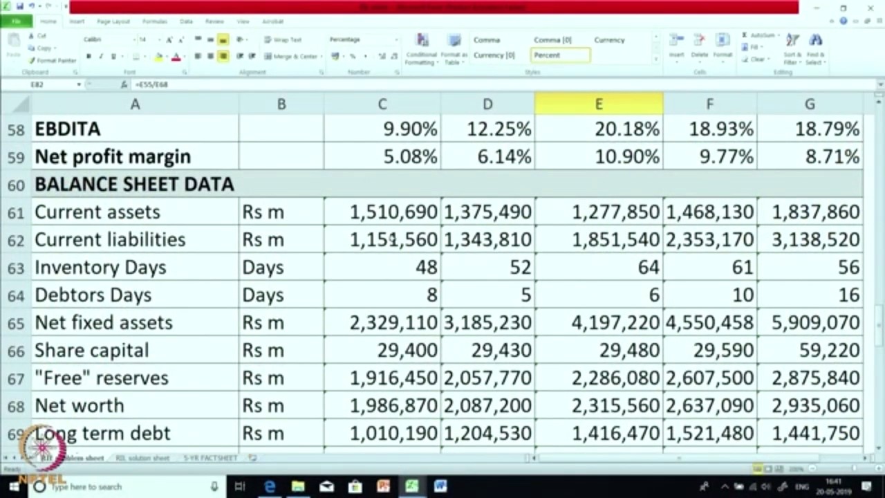
{"action": "left_click", "coordinate": [798, 239]}
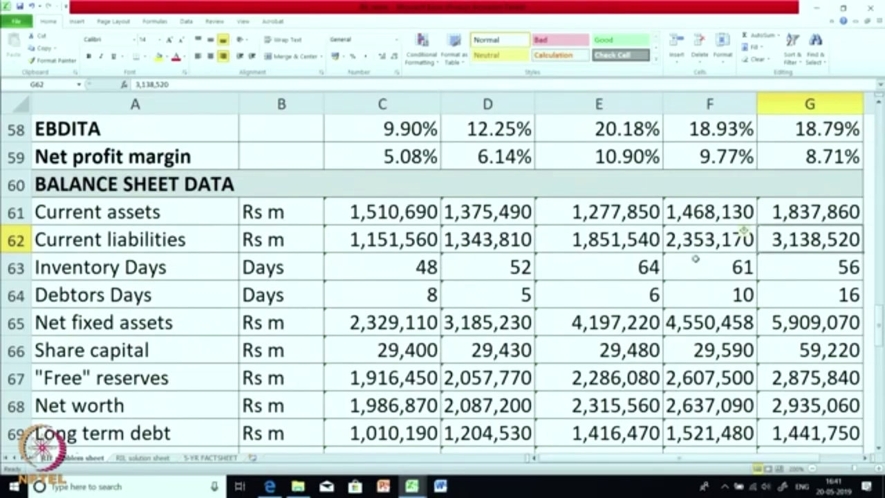
{"action": "scroll", "coordinate": [695, 258], "scroll_direction": "down", "scroll_amount": 6}
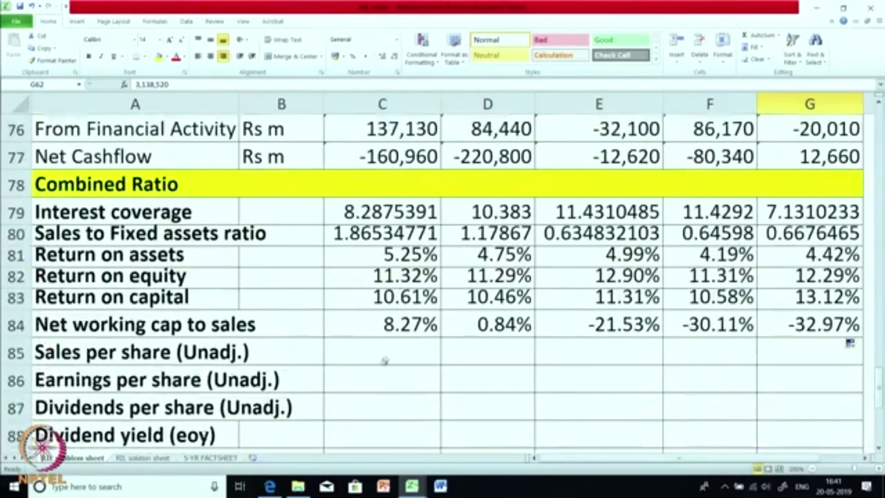
{"action": "left_click", "coordinate": [380, 329]}
{"action": "left_click", "coordinate": [810, 327]}
{"action": "left_click", "coordinate": [622, 326]}
{"action": "left_click", "coordinate": [715, 321]}
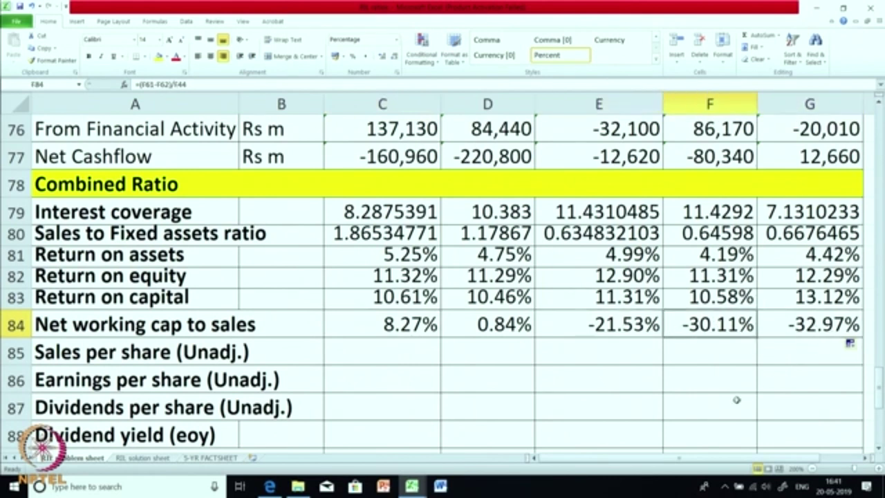
{"action": "left_click", "coordinate": [424, 330]}
{"action": "left_click", "coordinate": [486, 331]}
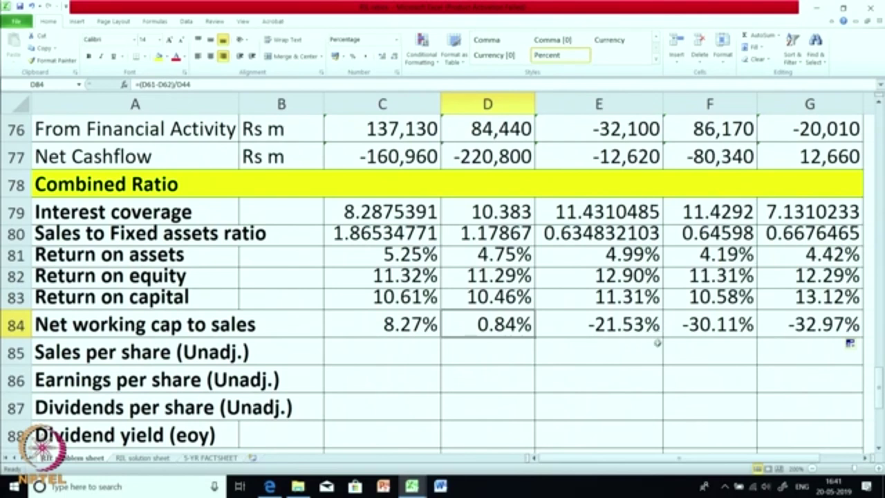
{"action": "scroll", "coordinate": [672, 342], "scroll_direction": "up", "scroll_amount": 3}
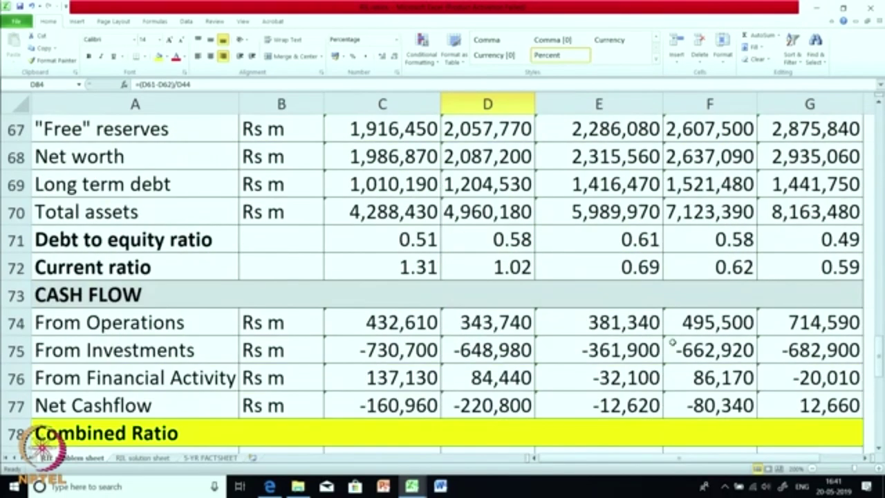
{"action": "left_click", "coordinate": [394, 273]}
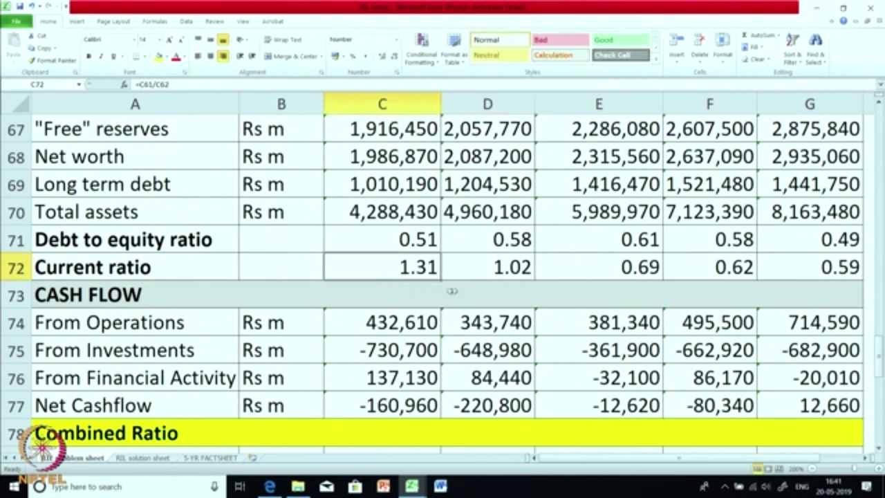
{"action": "left_click", "coordinate": [833, 267]}
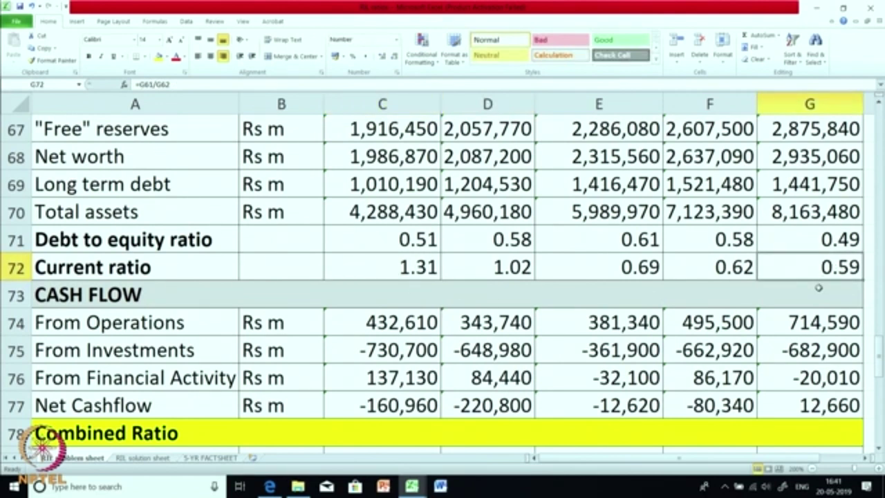
{"action": "scroll", "coordinate": [818, 288], "scroll_direction": "down", "scroll_amount": 3}
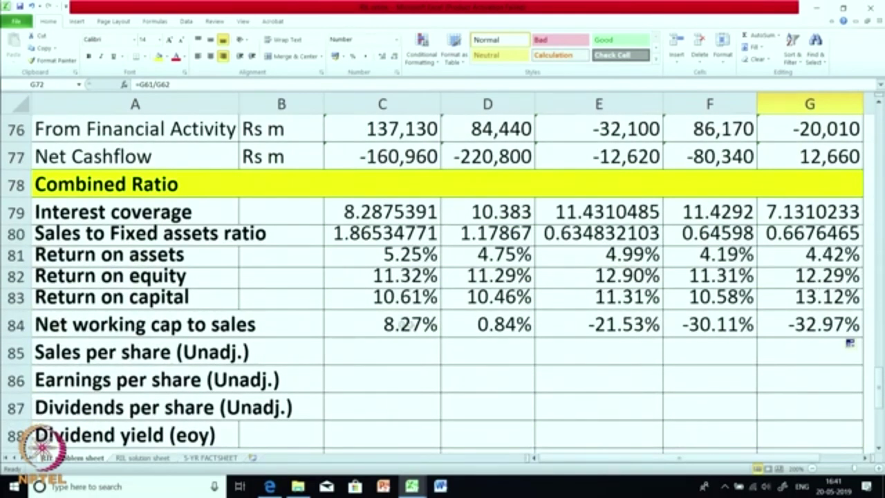
{"action": "left_click", "coordinate": [398, 325]}
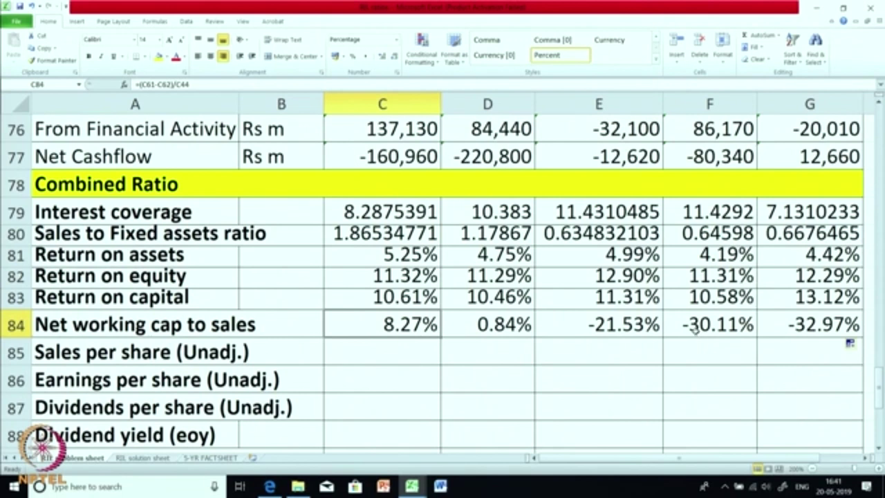
{"action": "scroll", "coordinate": [668, 360], "scroll_direction": "down", "scroll_amount": 1}
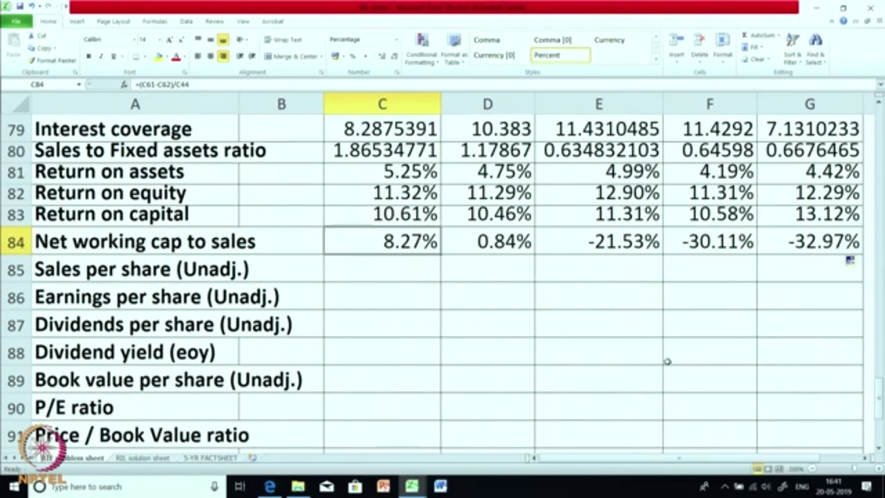